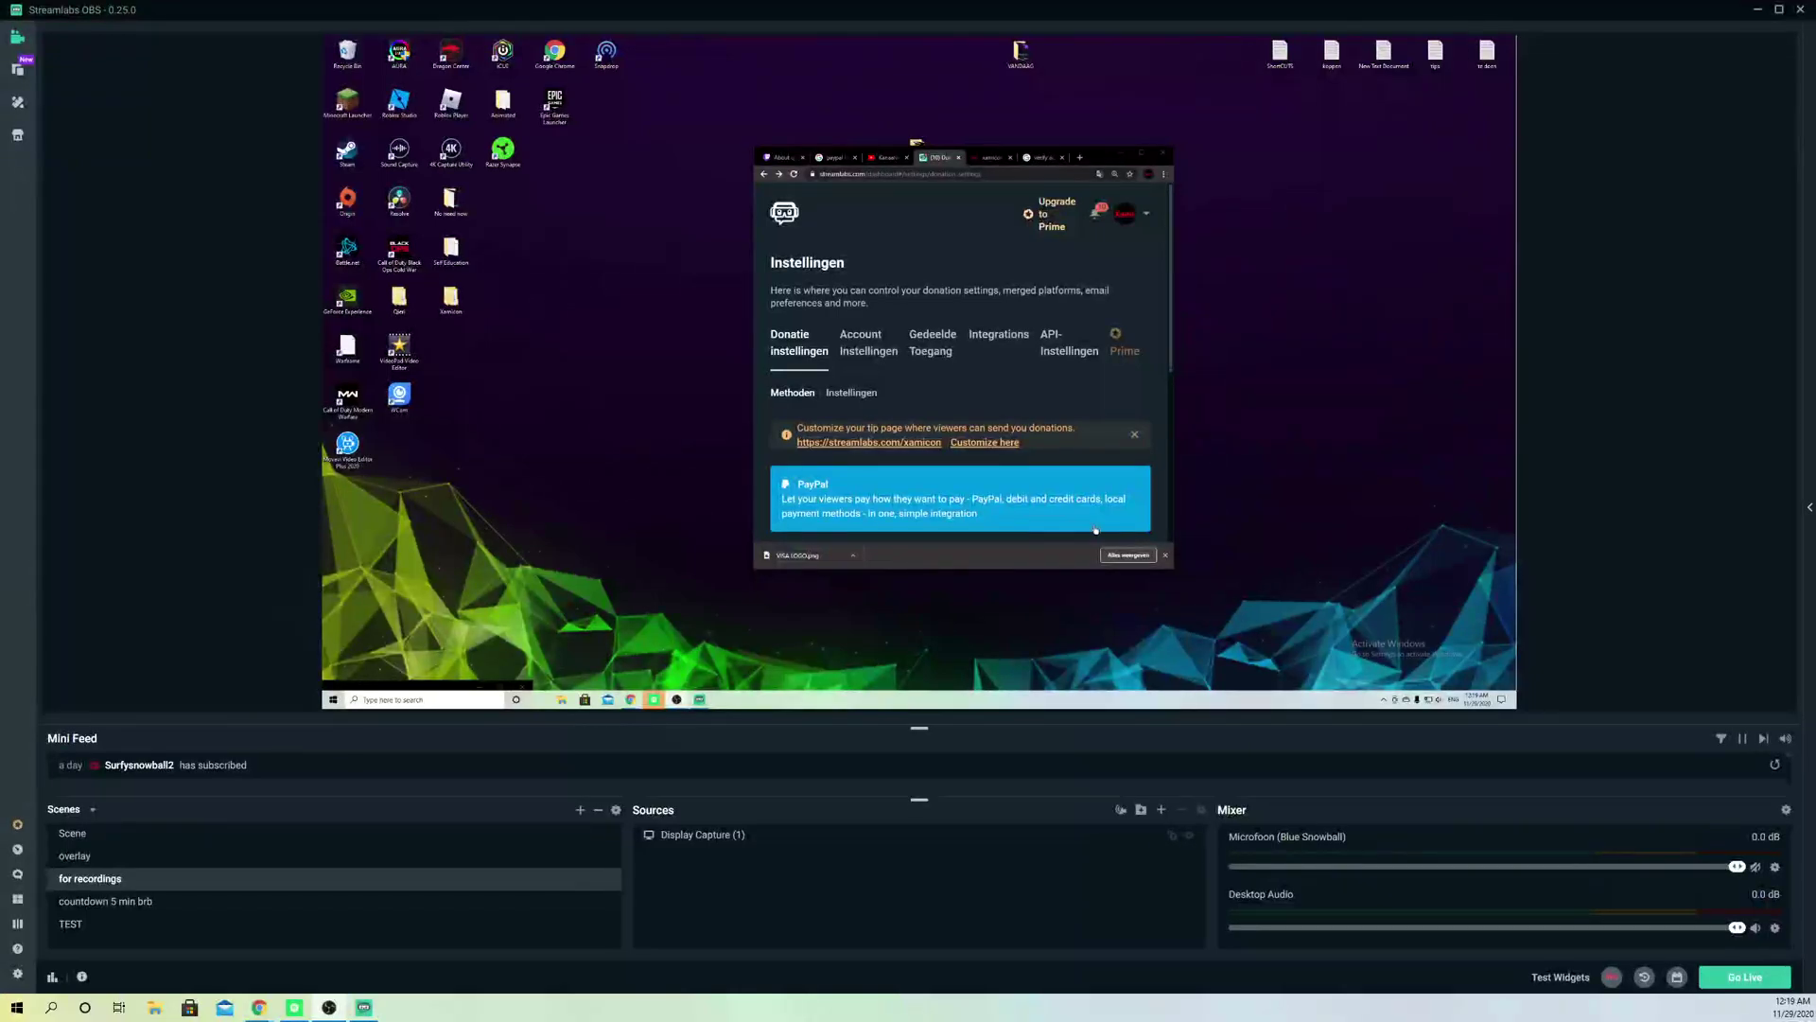
Step: Dismiss Chrome's download bar, bring Streamlabs OBS forward, and nudge the Chrome window down-right
left_click(1166, 555)
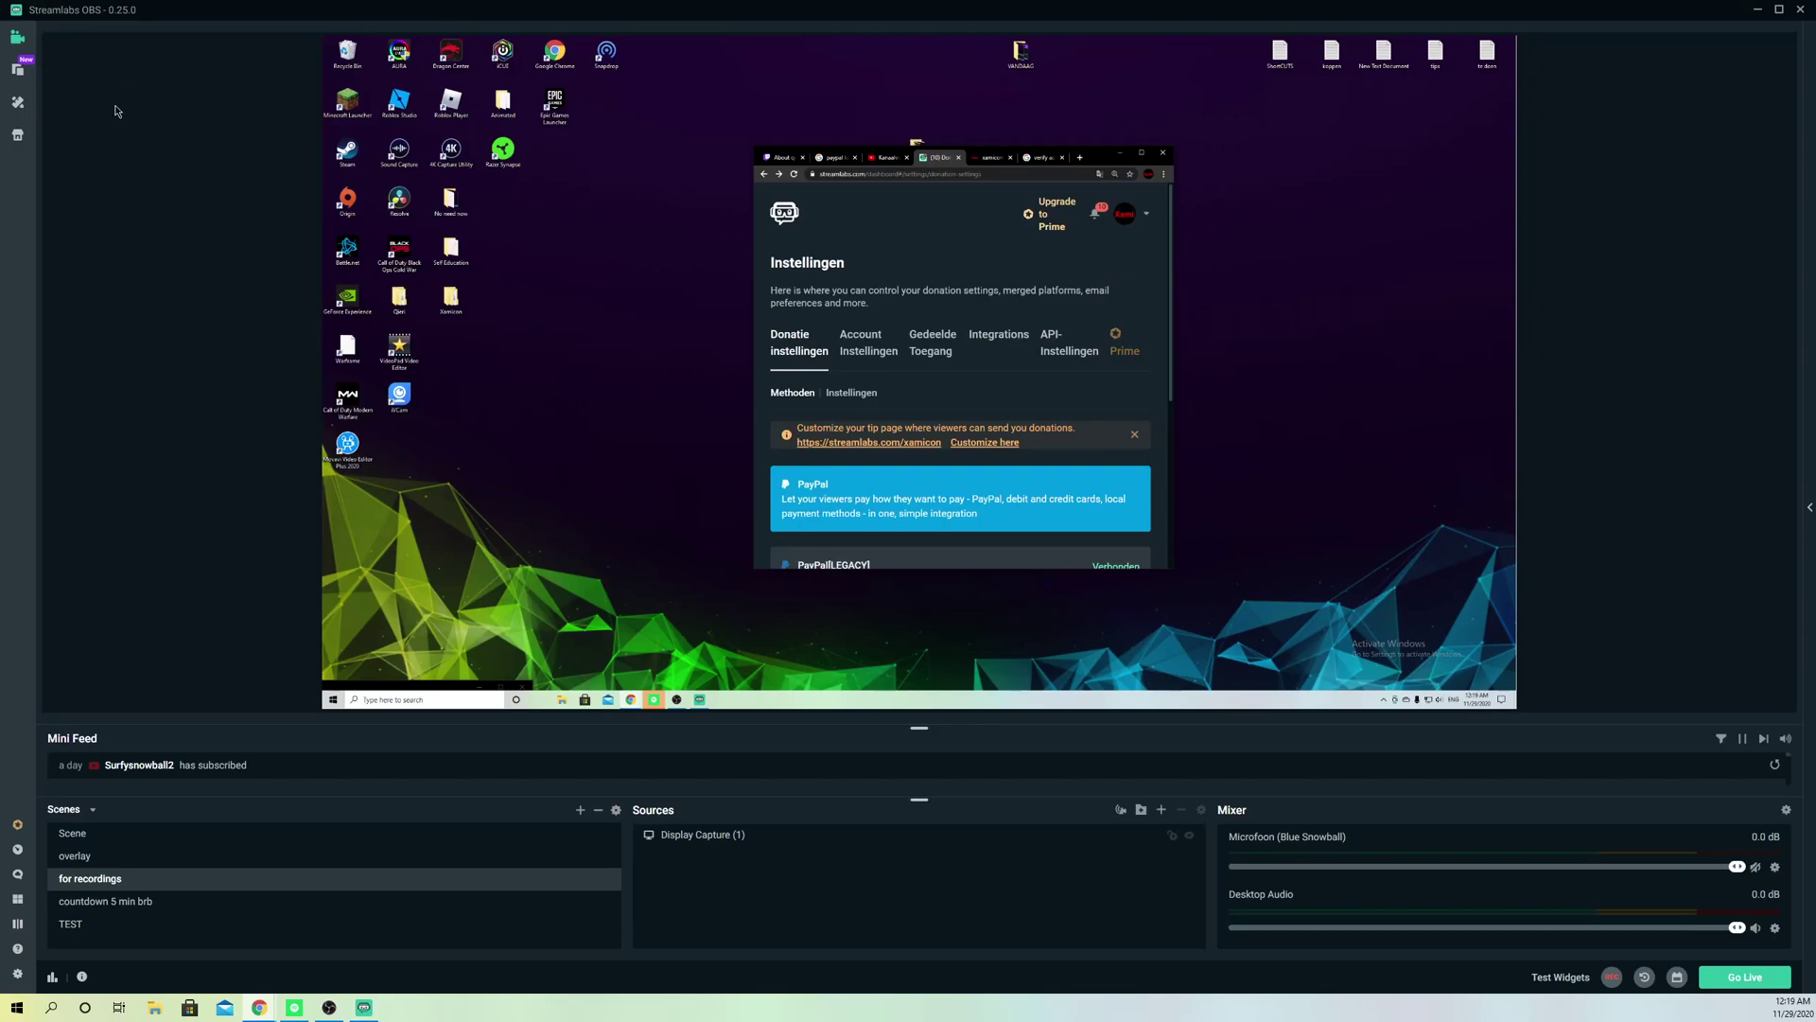
left_click(153, 186)
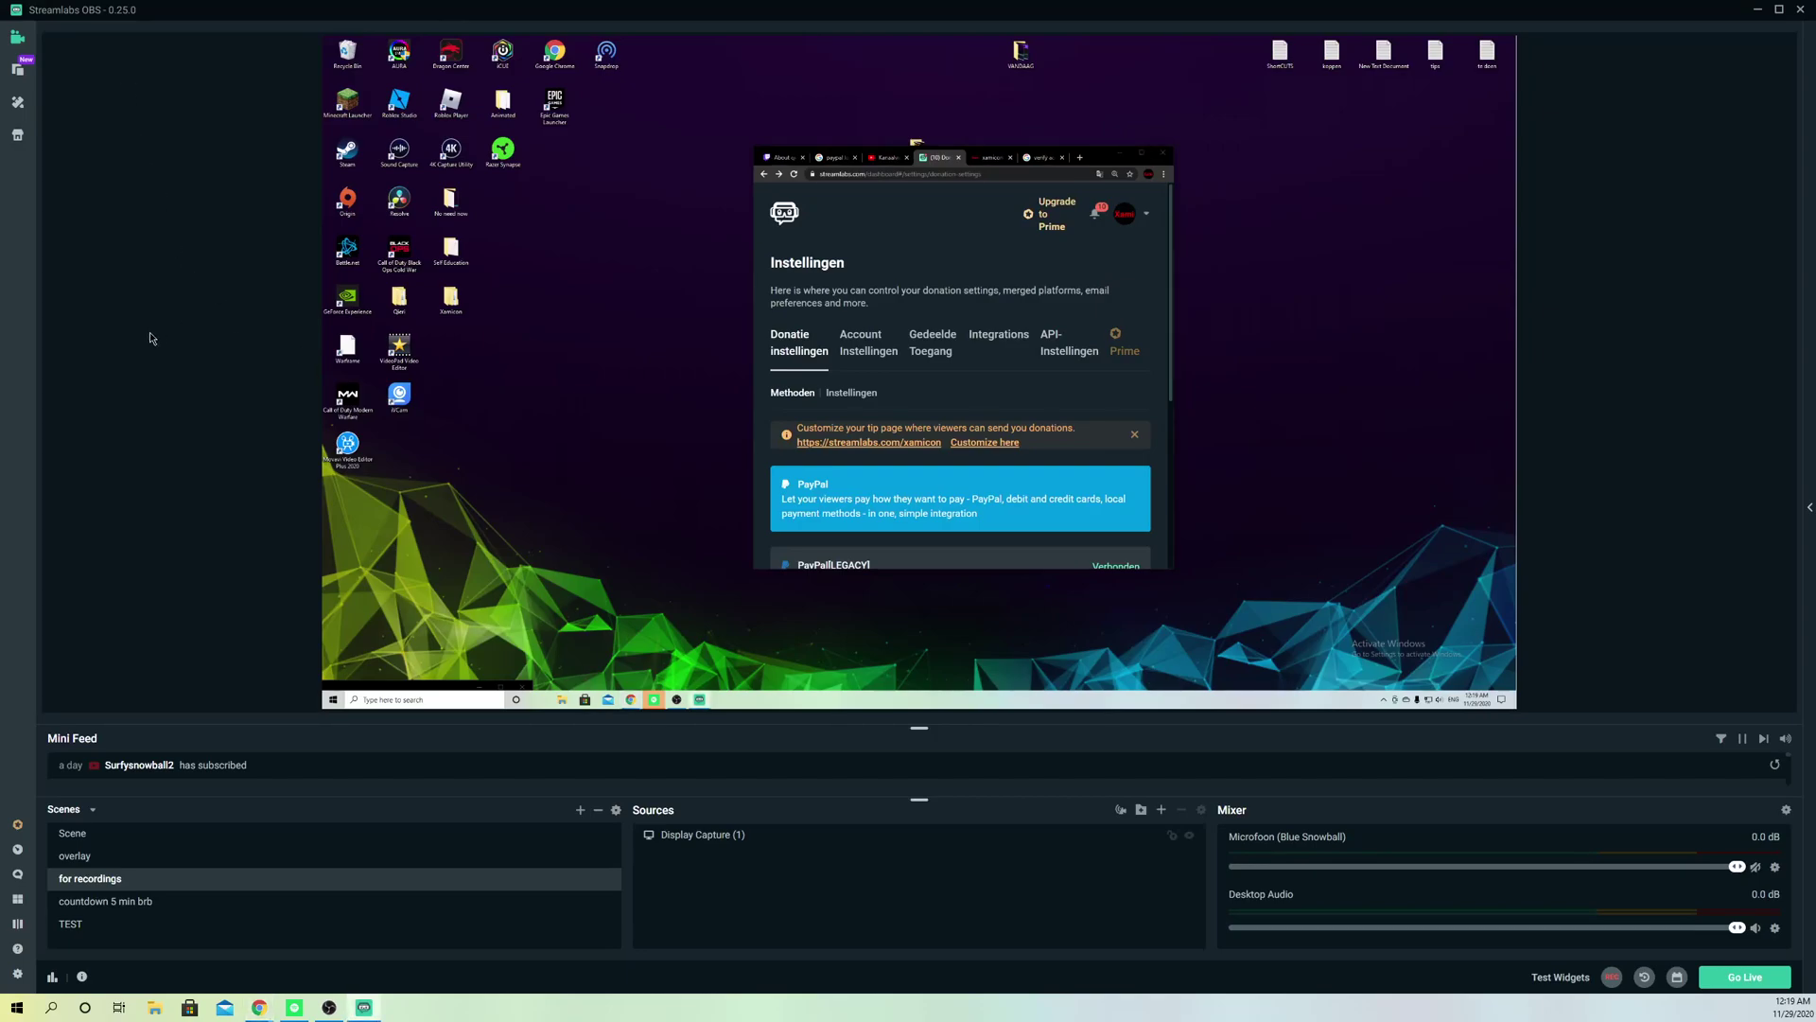
scroll(876, 493, "down", 4)
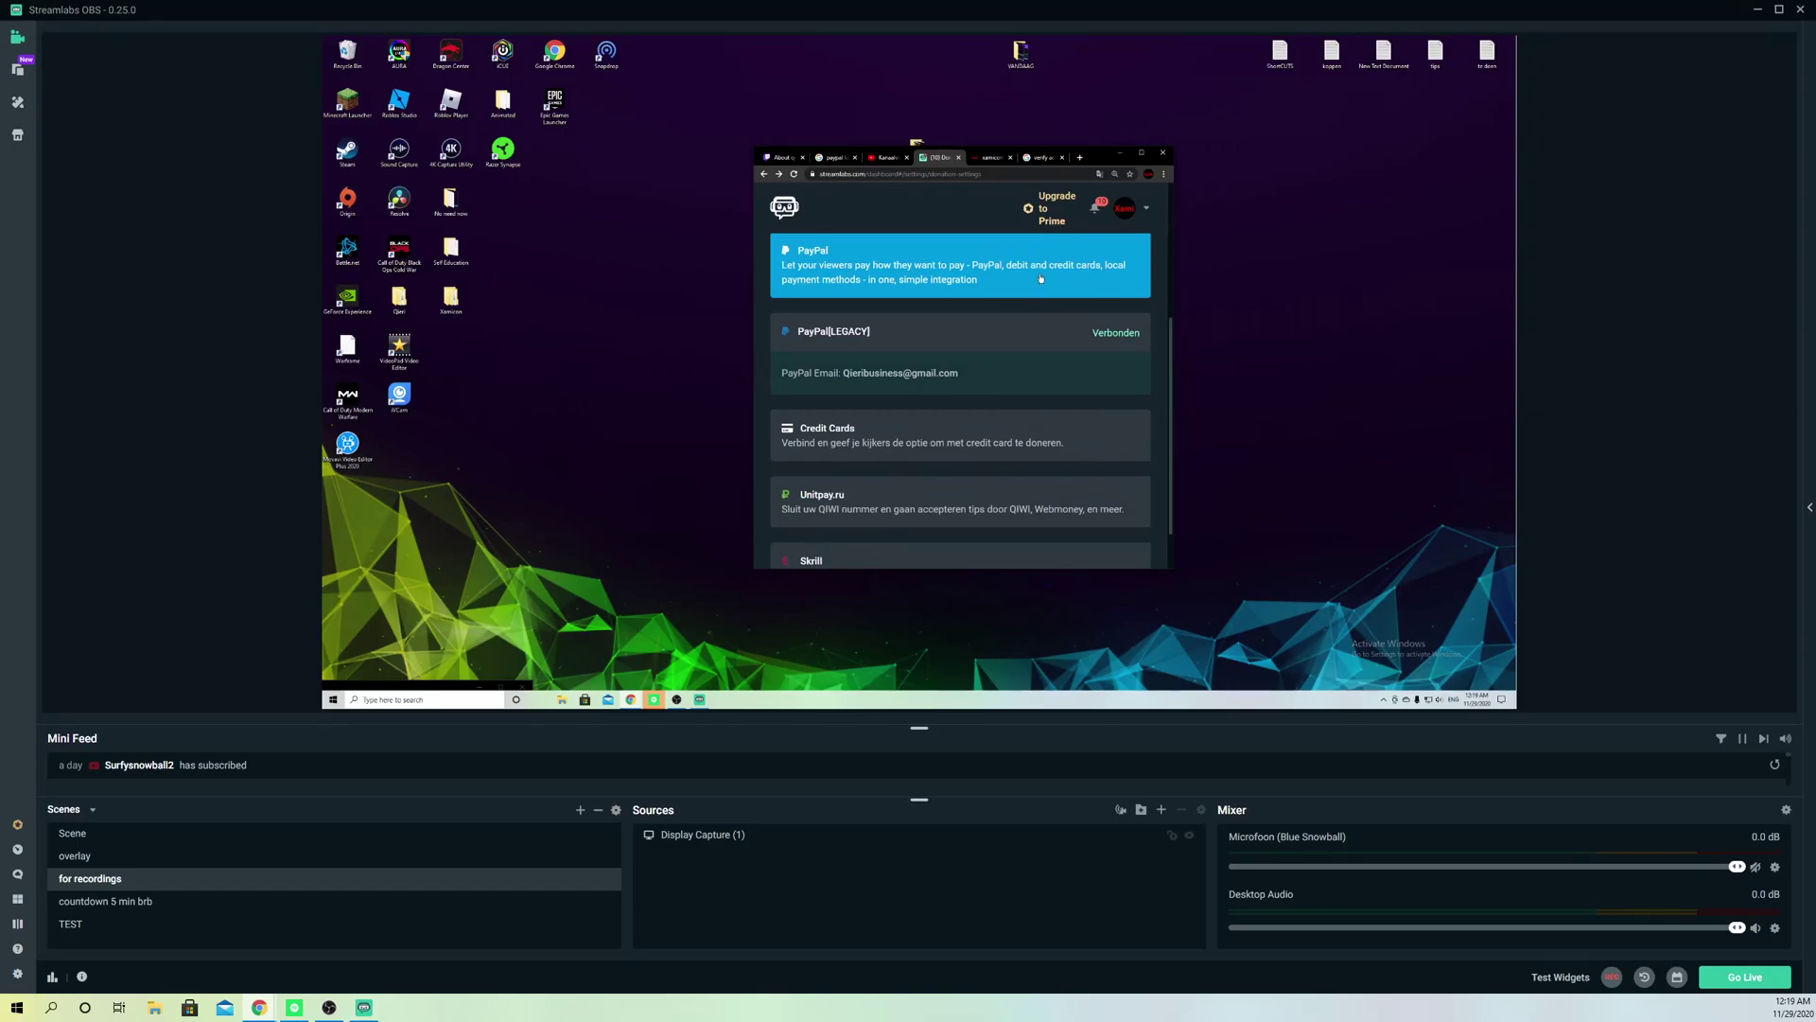
left_click_drag(1106, 160, 974, 2)
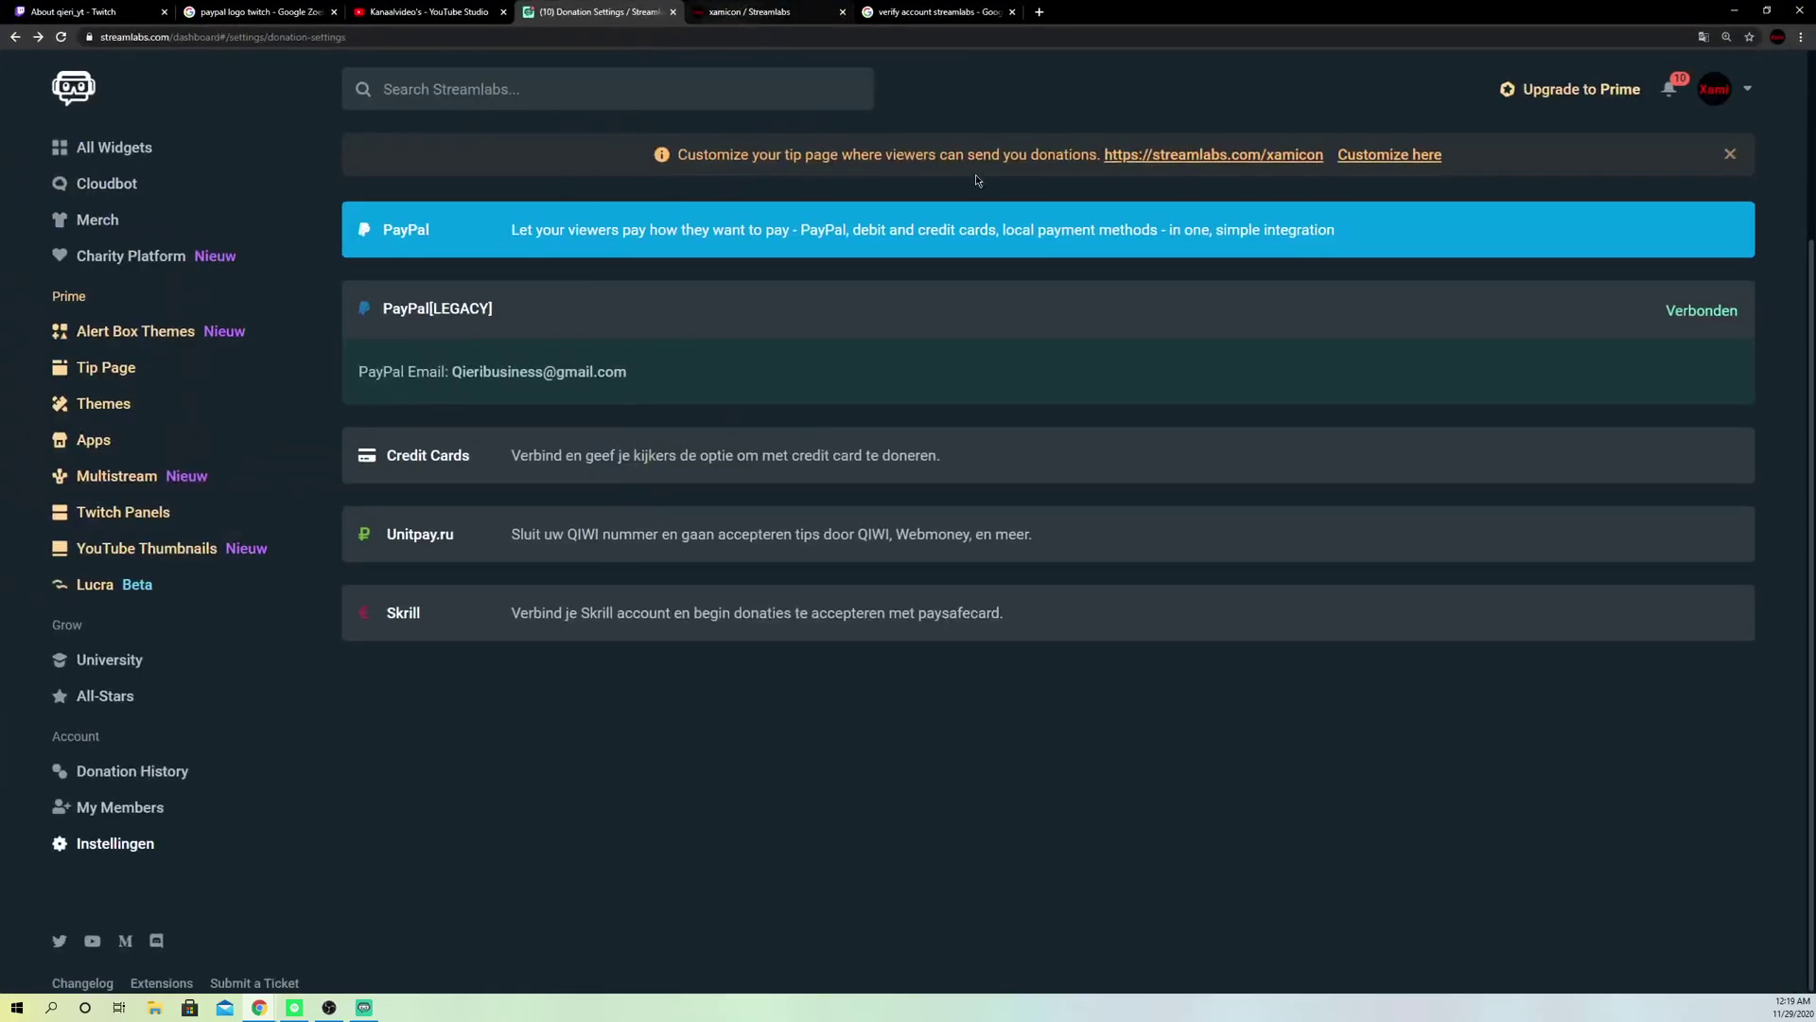
Step: Scroll up to the donation payment methods and try enabling Credit Cards
scroll(1000, 250, "up", 3)
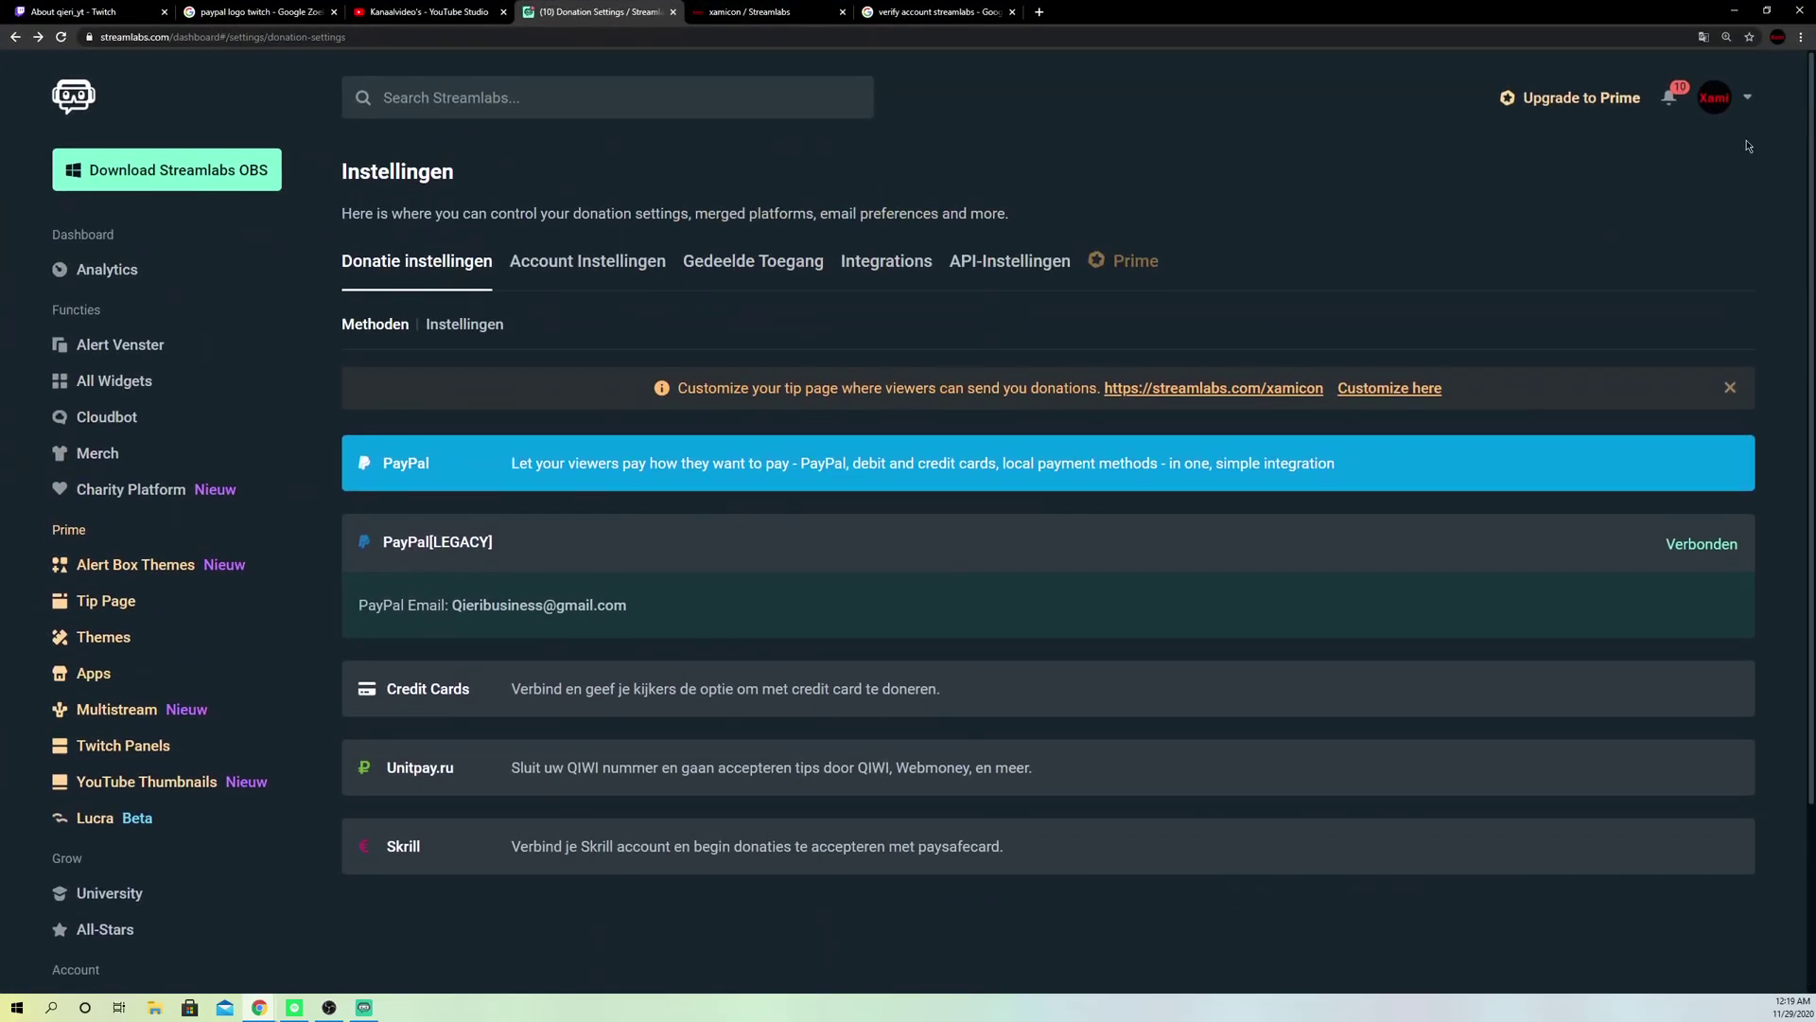
left_click(458, 708)
Step: Show the Google results for 'verify account streamlabs'
left_click(913, 11)
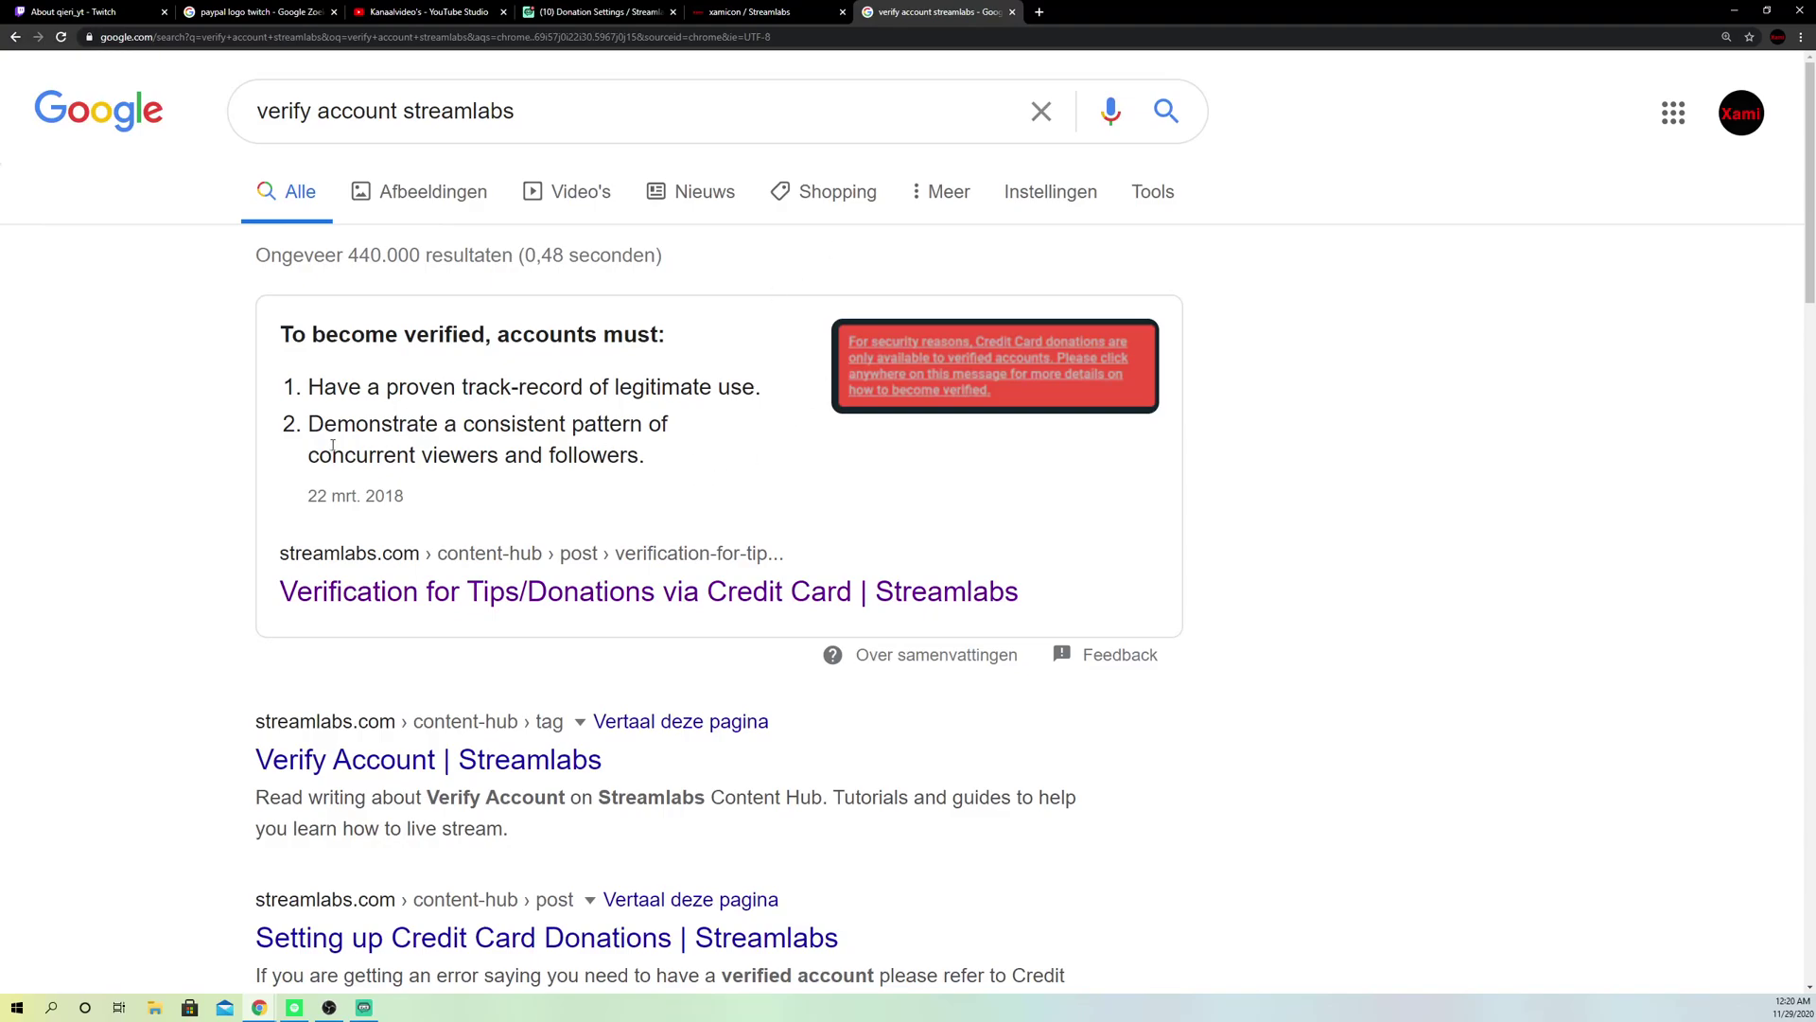
Step: Glance at the Streamlabs tip page, then go back to Donation Settings
left_click(752, 12)
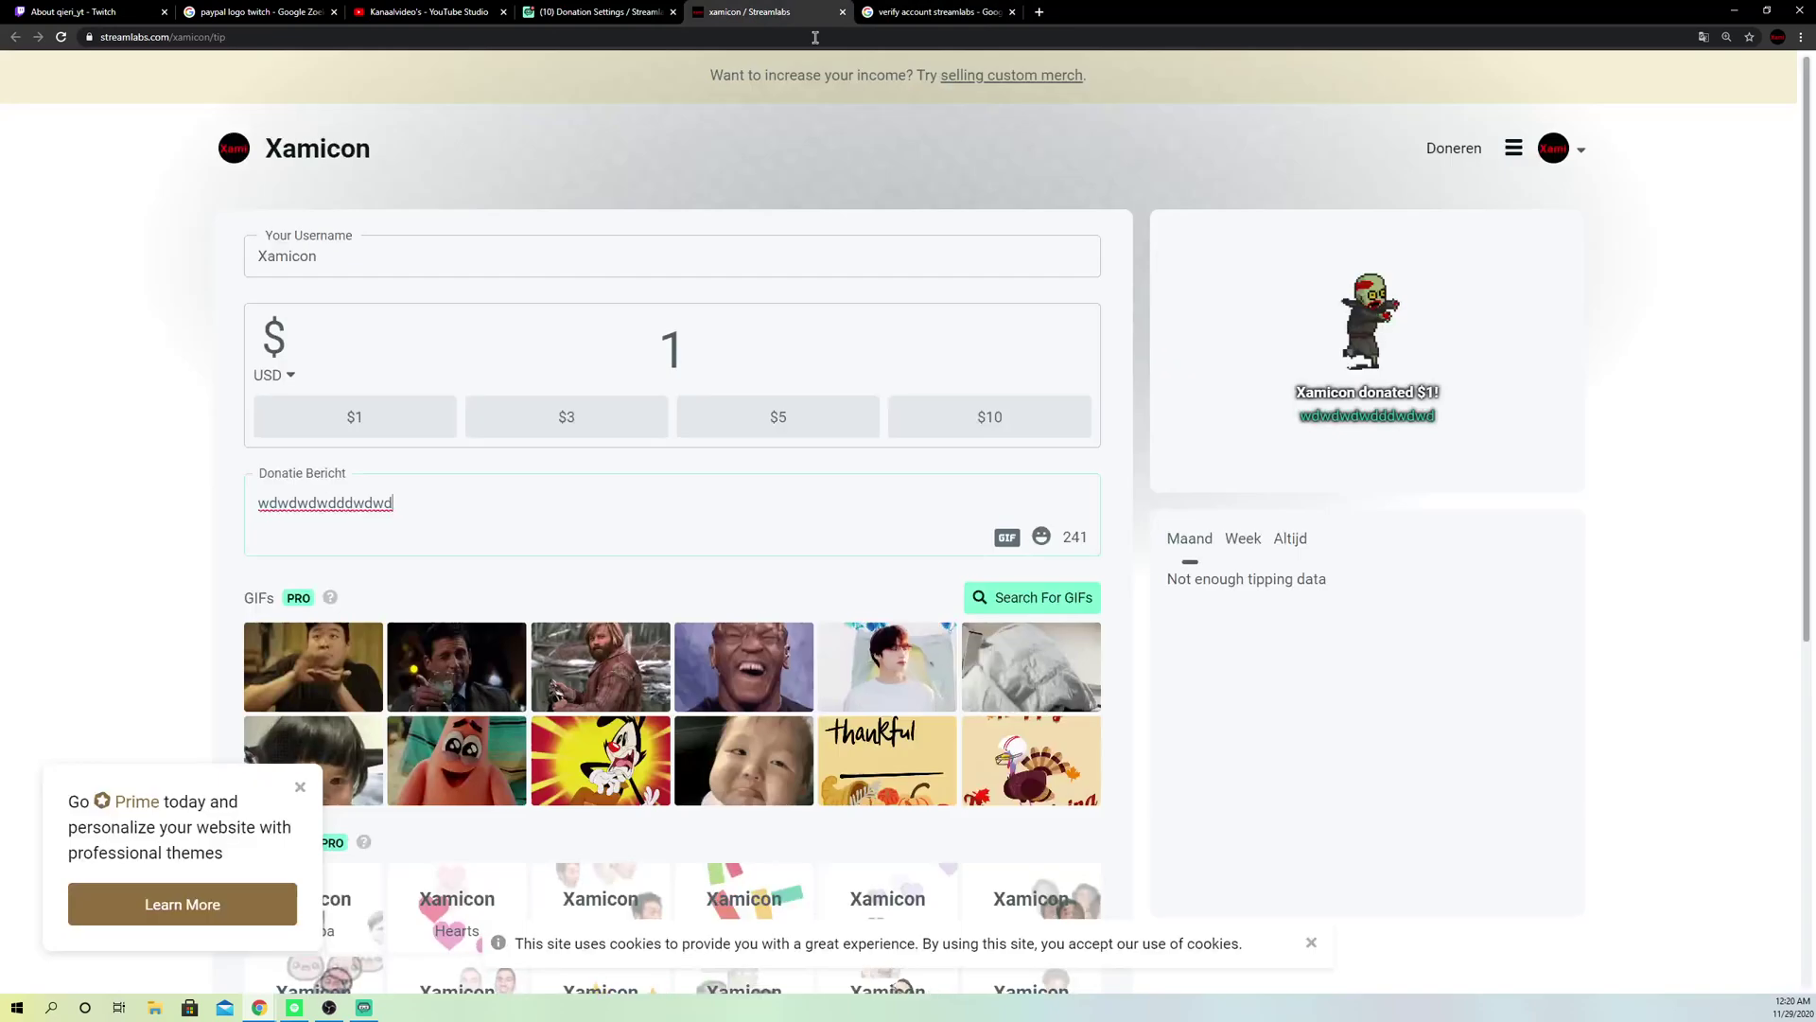
left_click(598, 12)
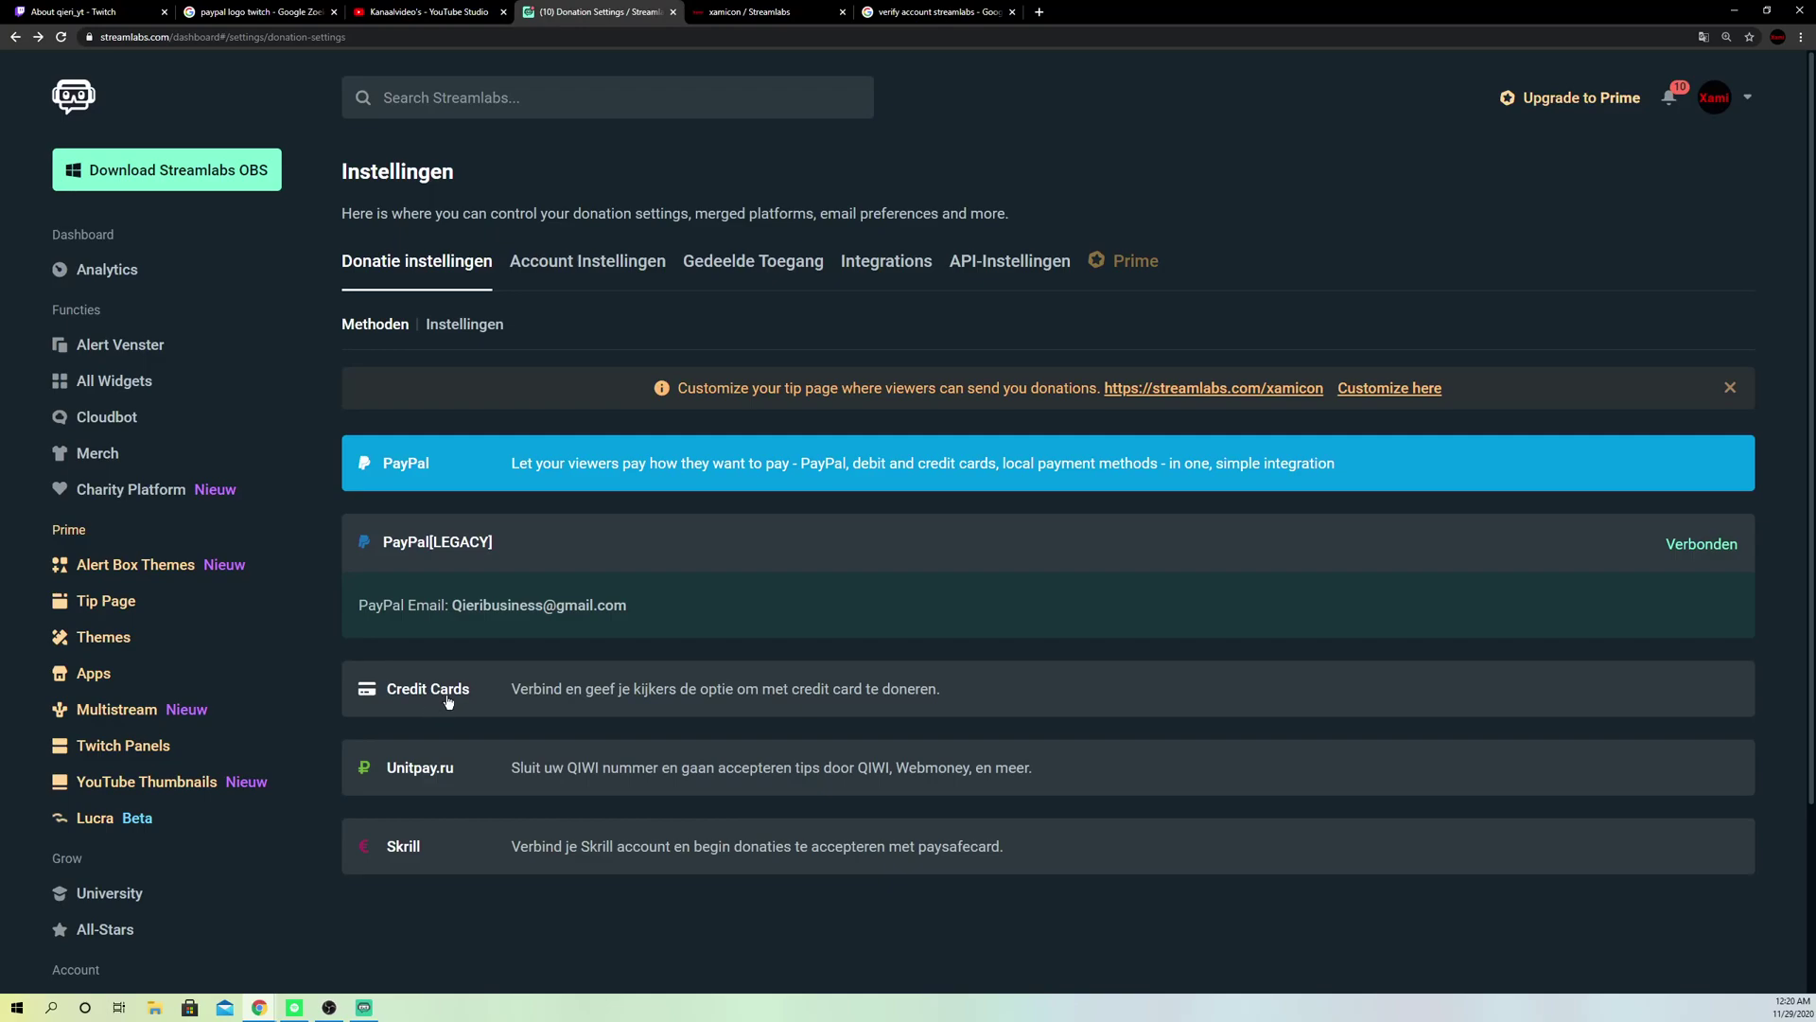
Step: In the donation settings form, switch the currency to EUR and then back to USD
left_click(455, 327)
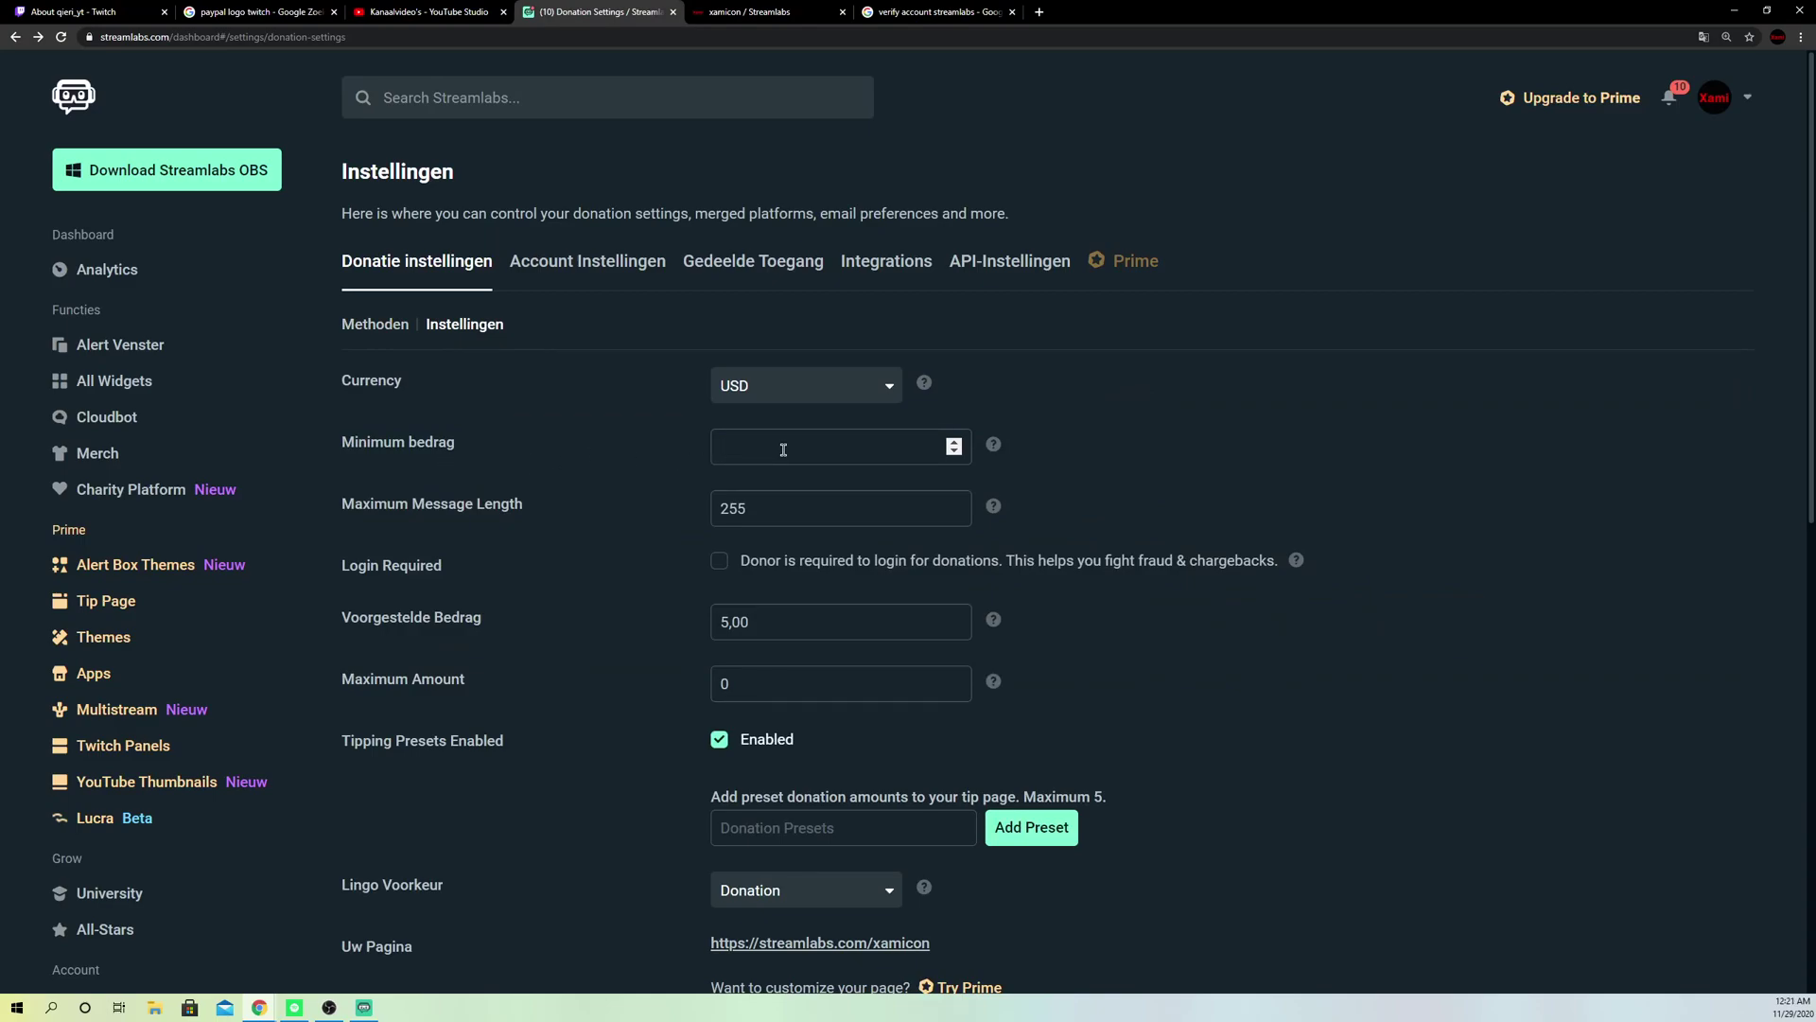
left_click(810, 392)
scroll(790, 578, "up", 3)
scroll(790, 579, "up", 5)
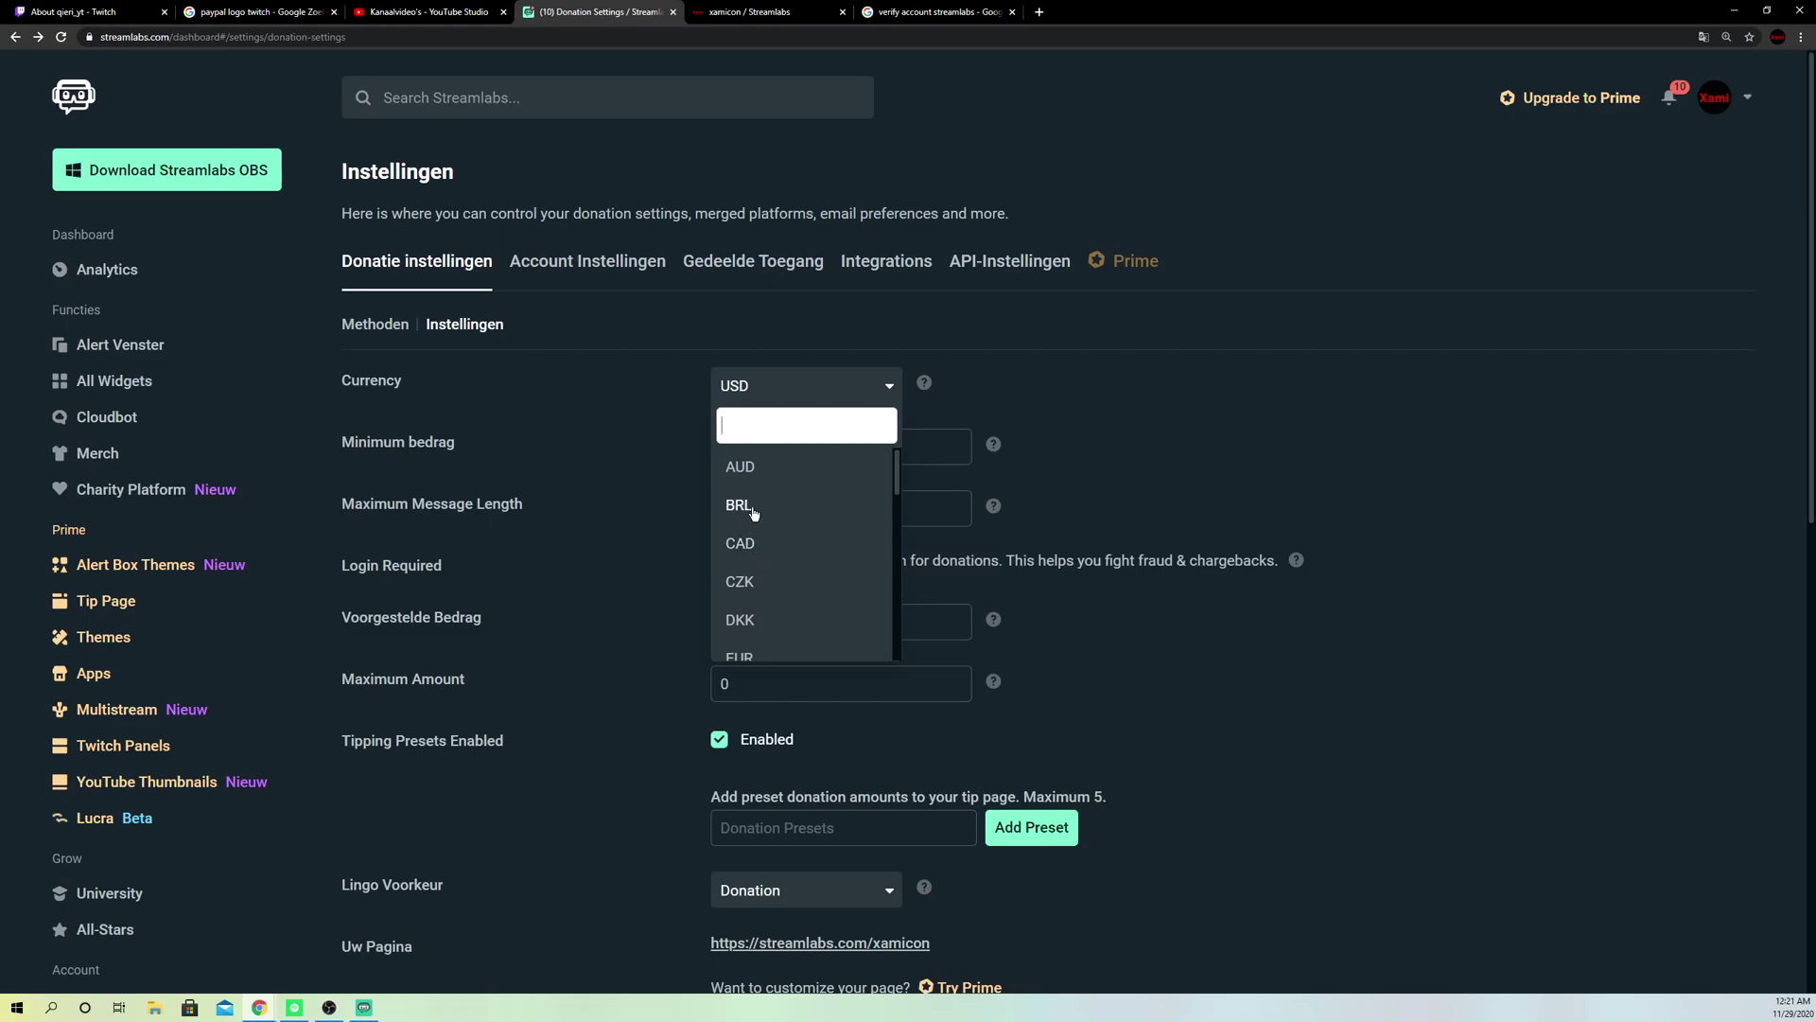
scroll(754, 511, "down", 2)
left_click(753, 515)
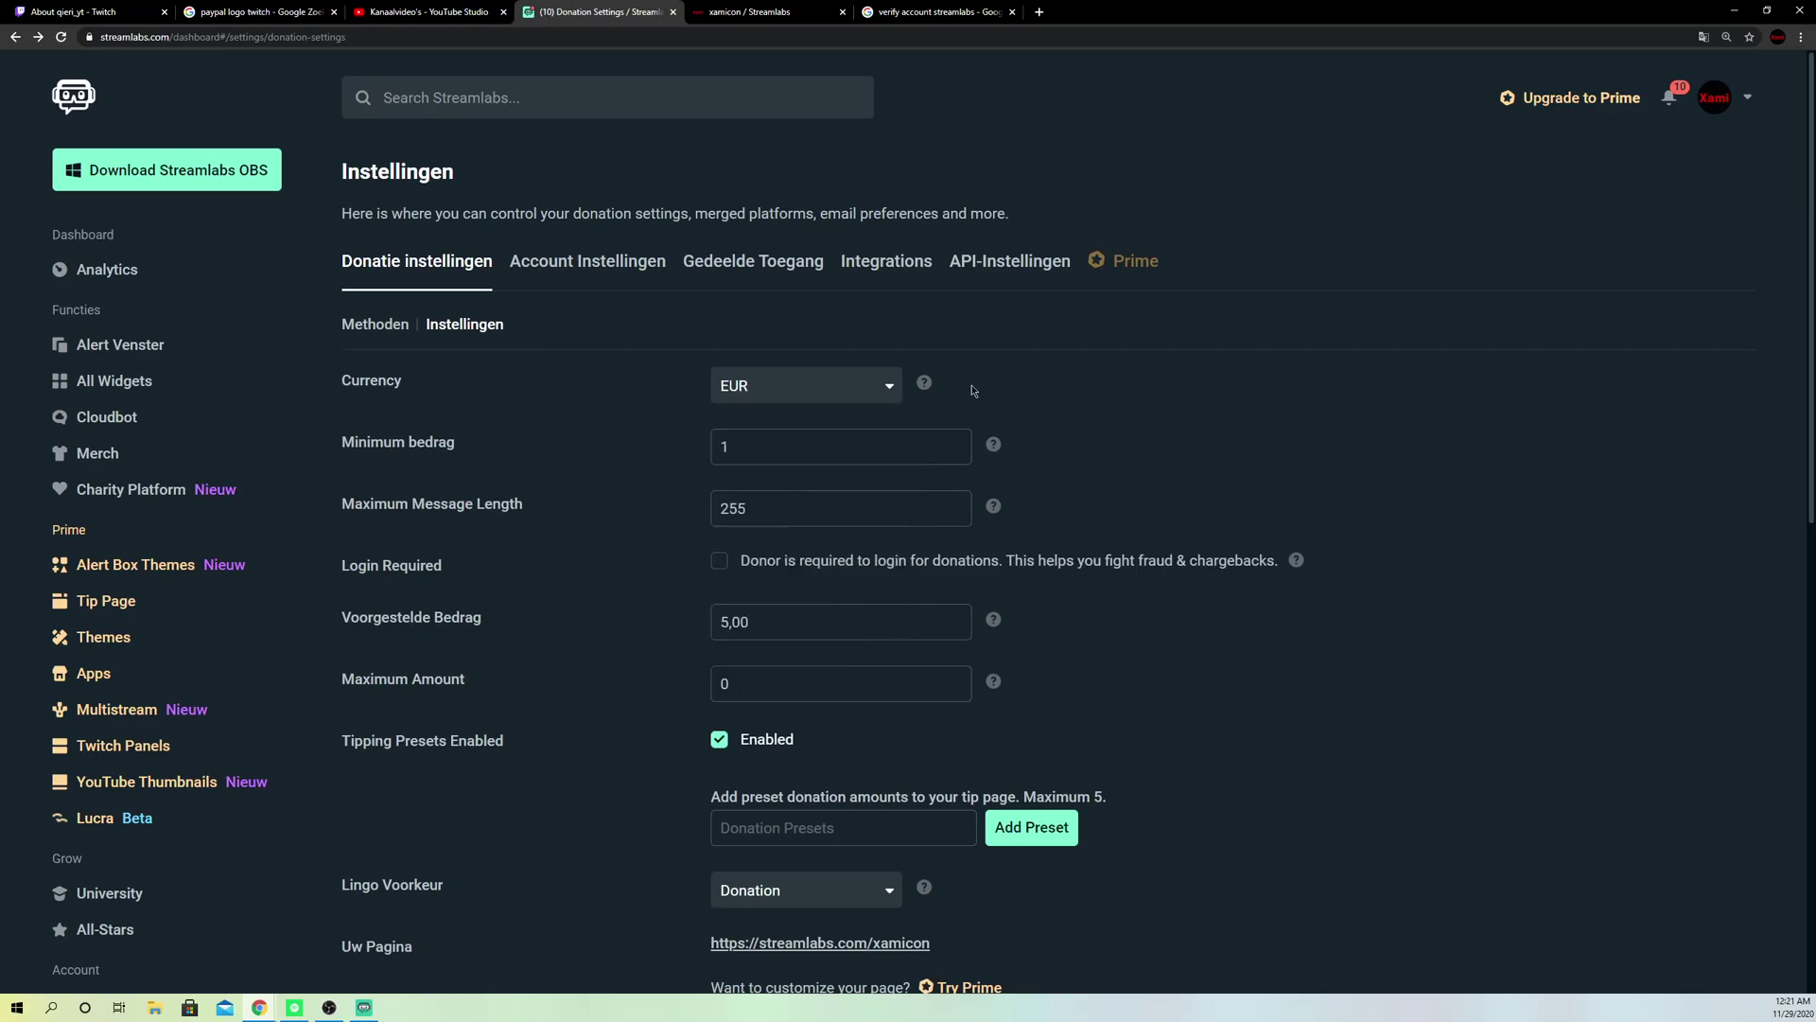
left_click(787, 390)
scroll(776, 577, "down", 5)
left_click(742, 642)
Step: Enter the test blocked word 'efefevdv' and save the donation settings
scroll(851, 634, "down", 4)
scroll(786, 629, "down", 2)
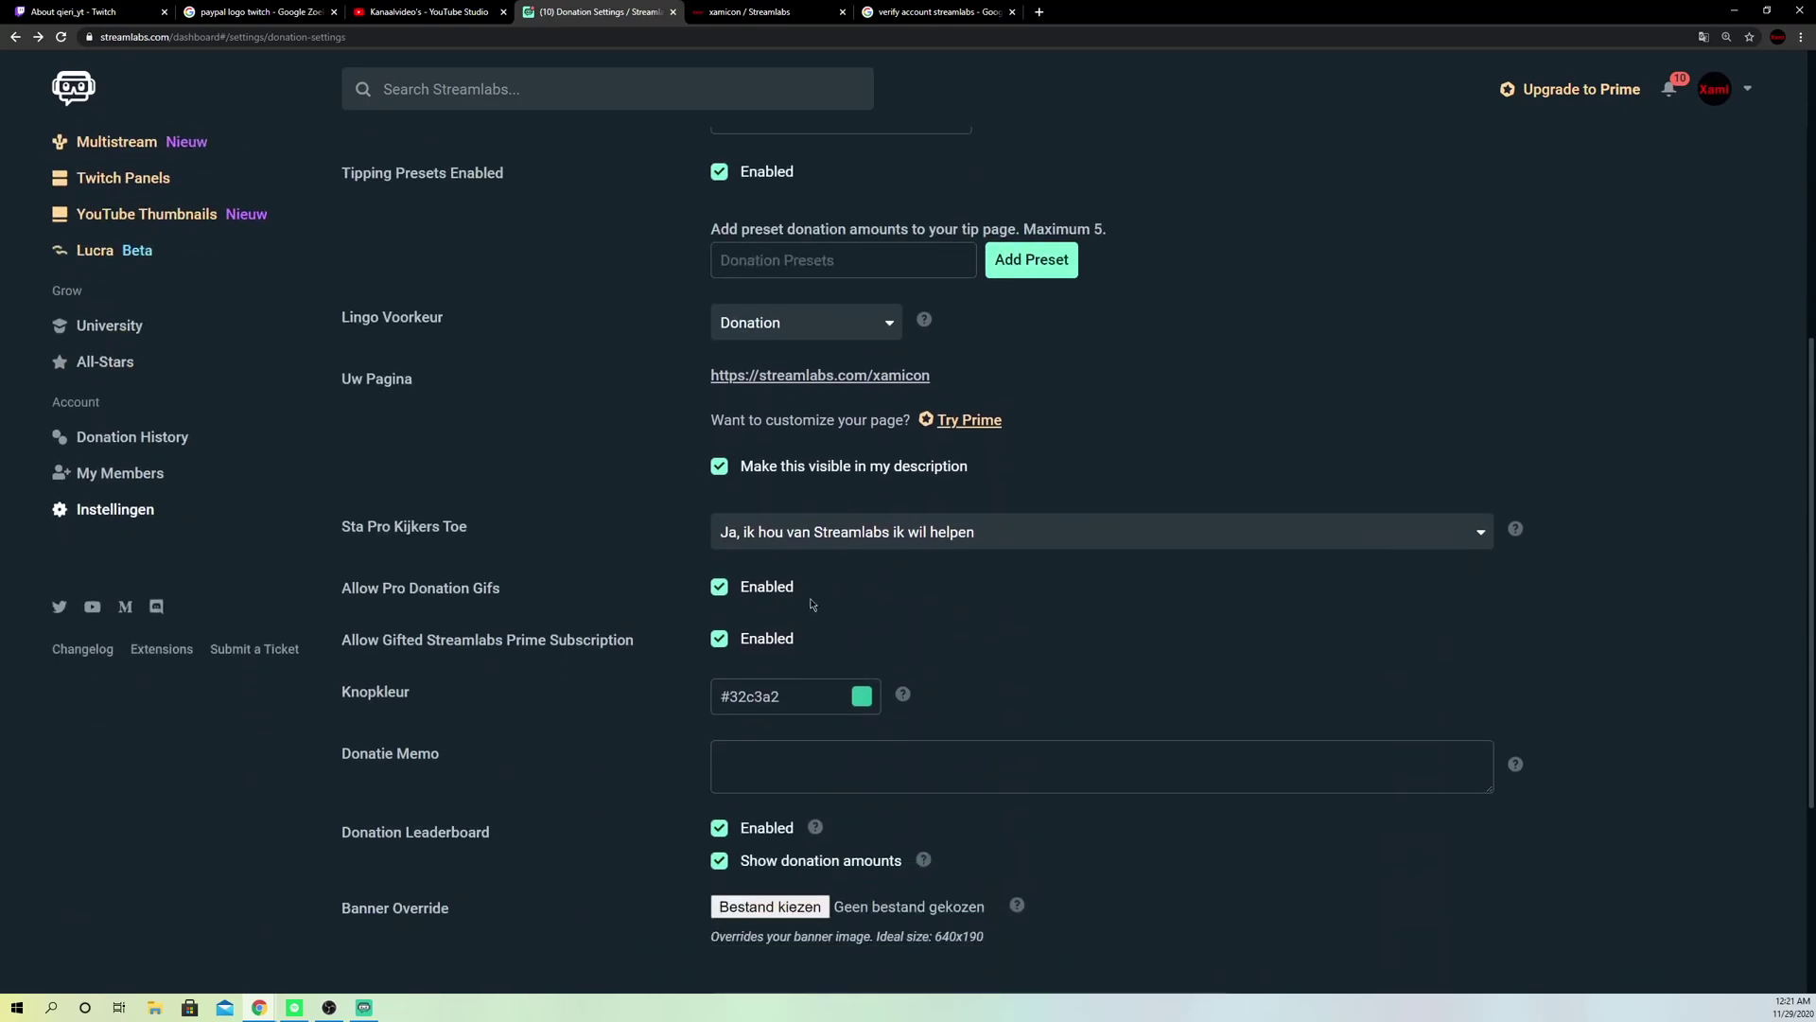
scroll(808, 512, "down", 4)
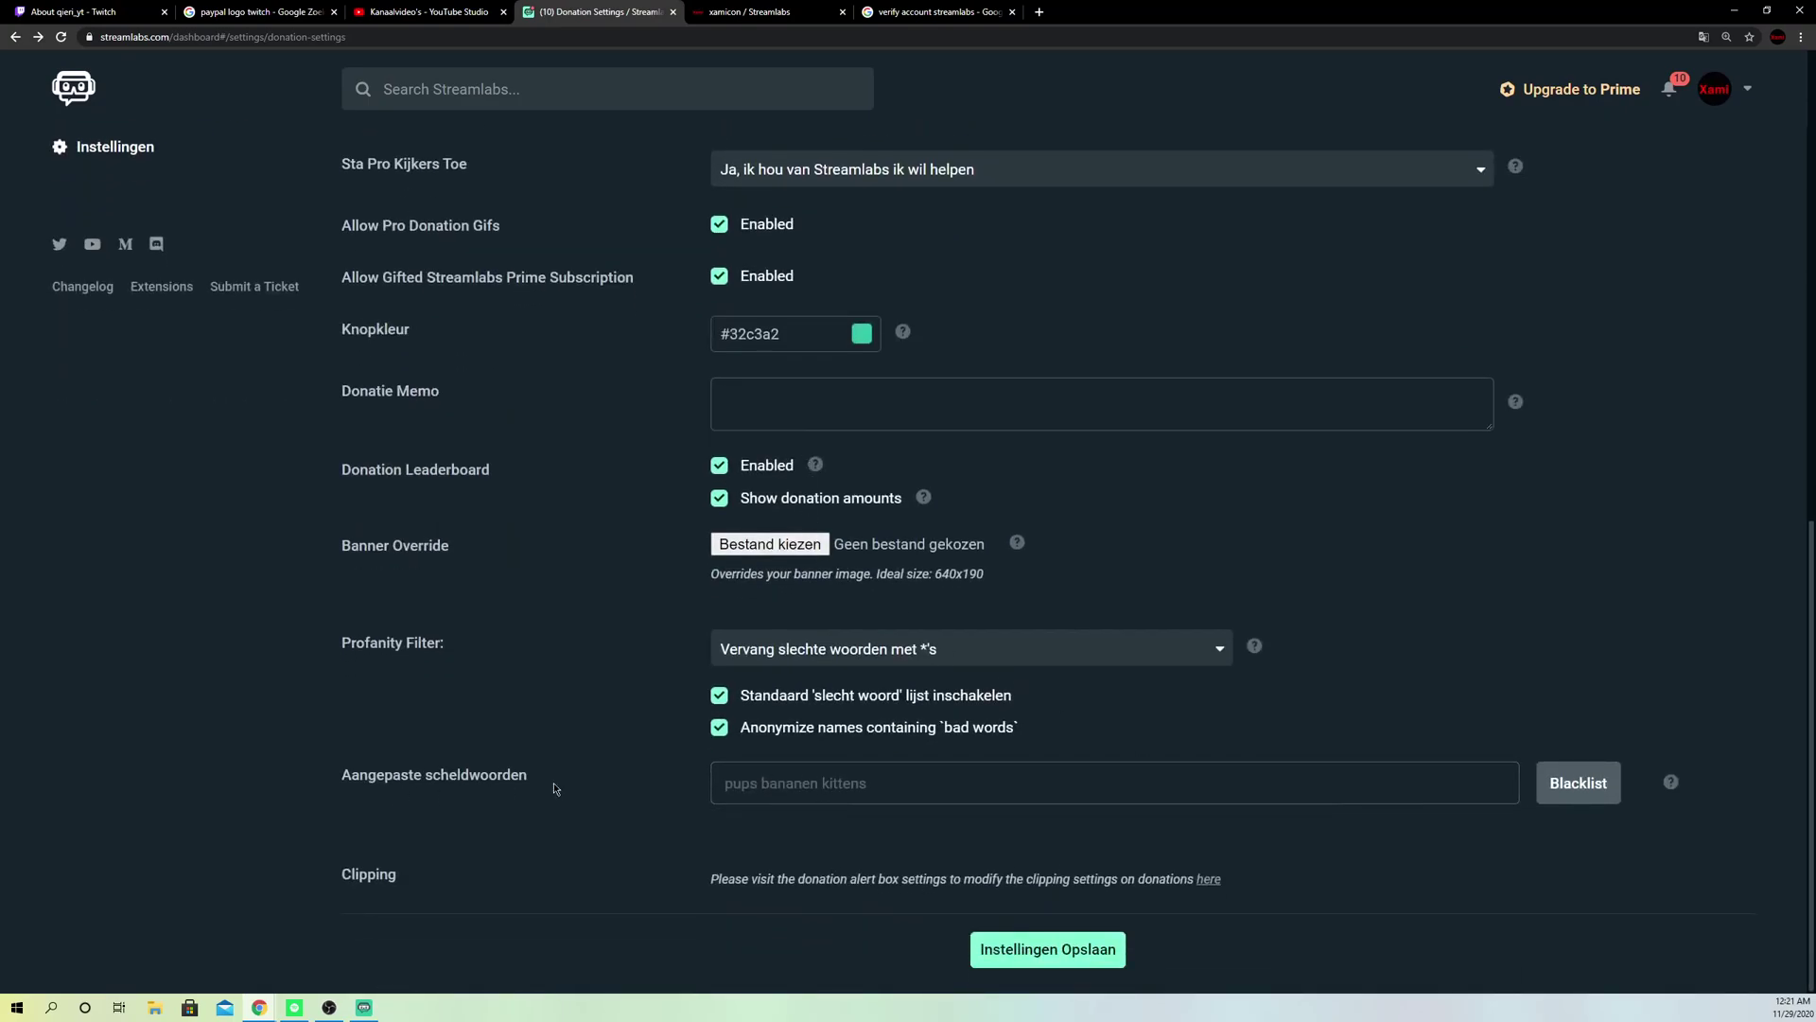
left_click(799, 774)
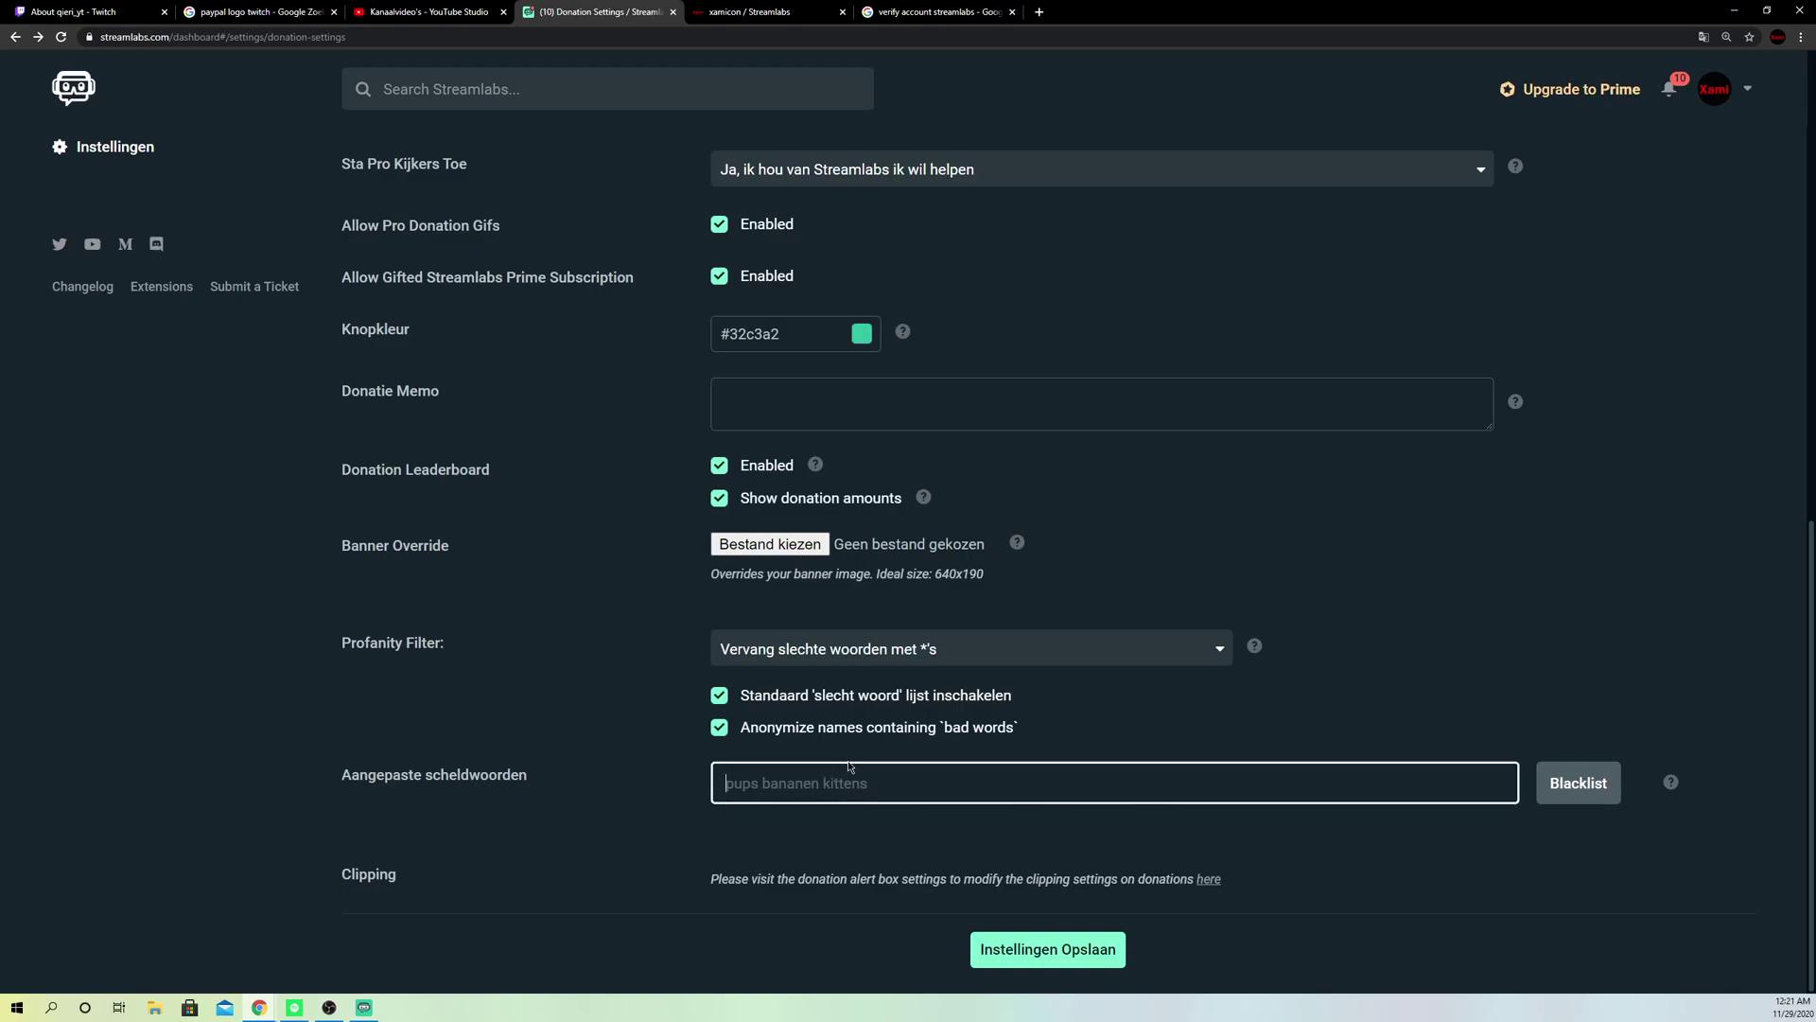
type("efefevdv")
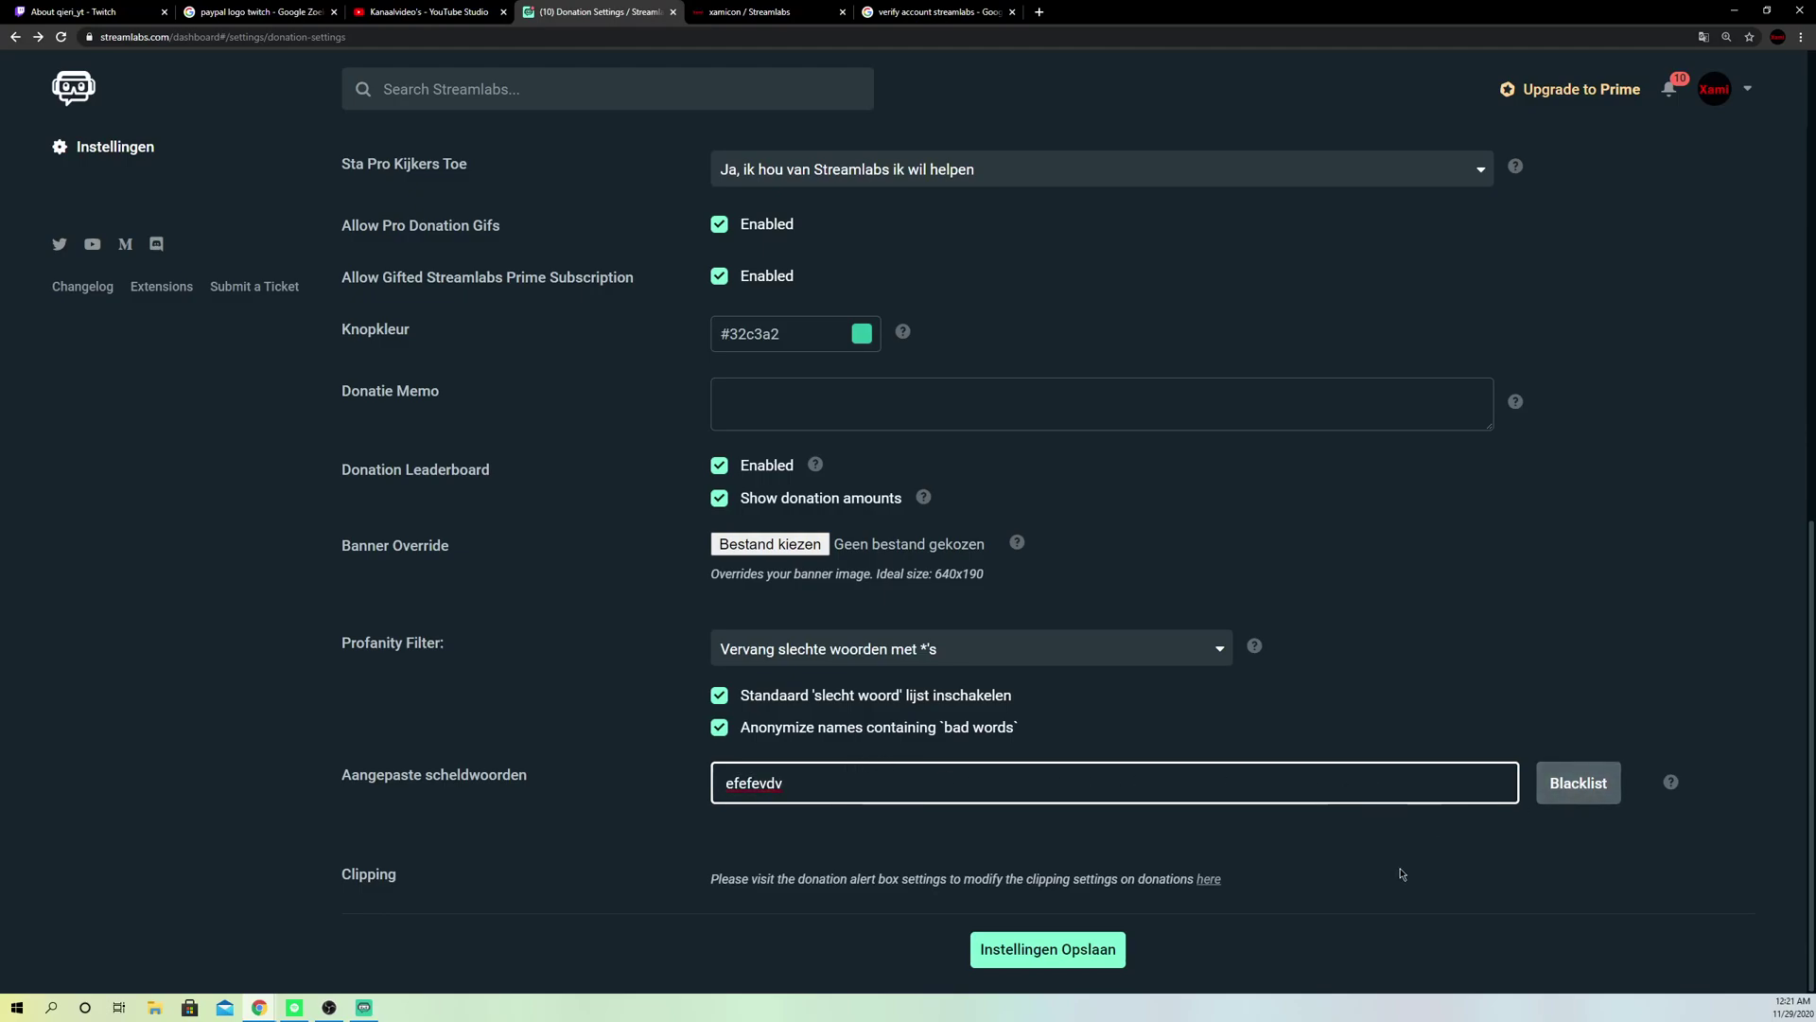
left_click(1343, 889)
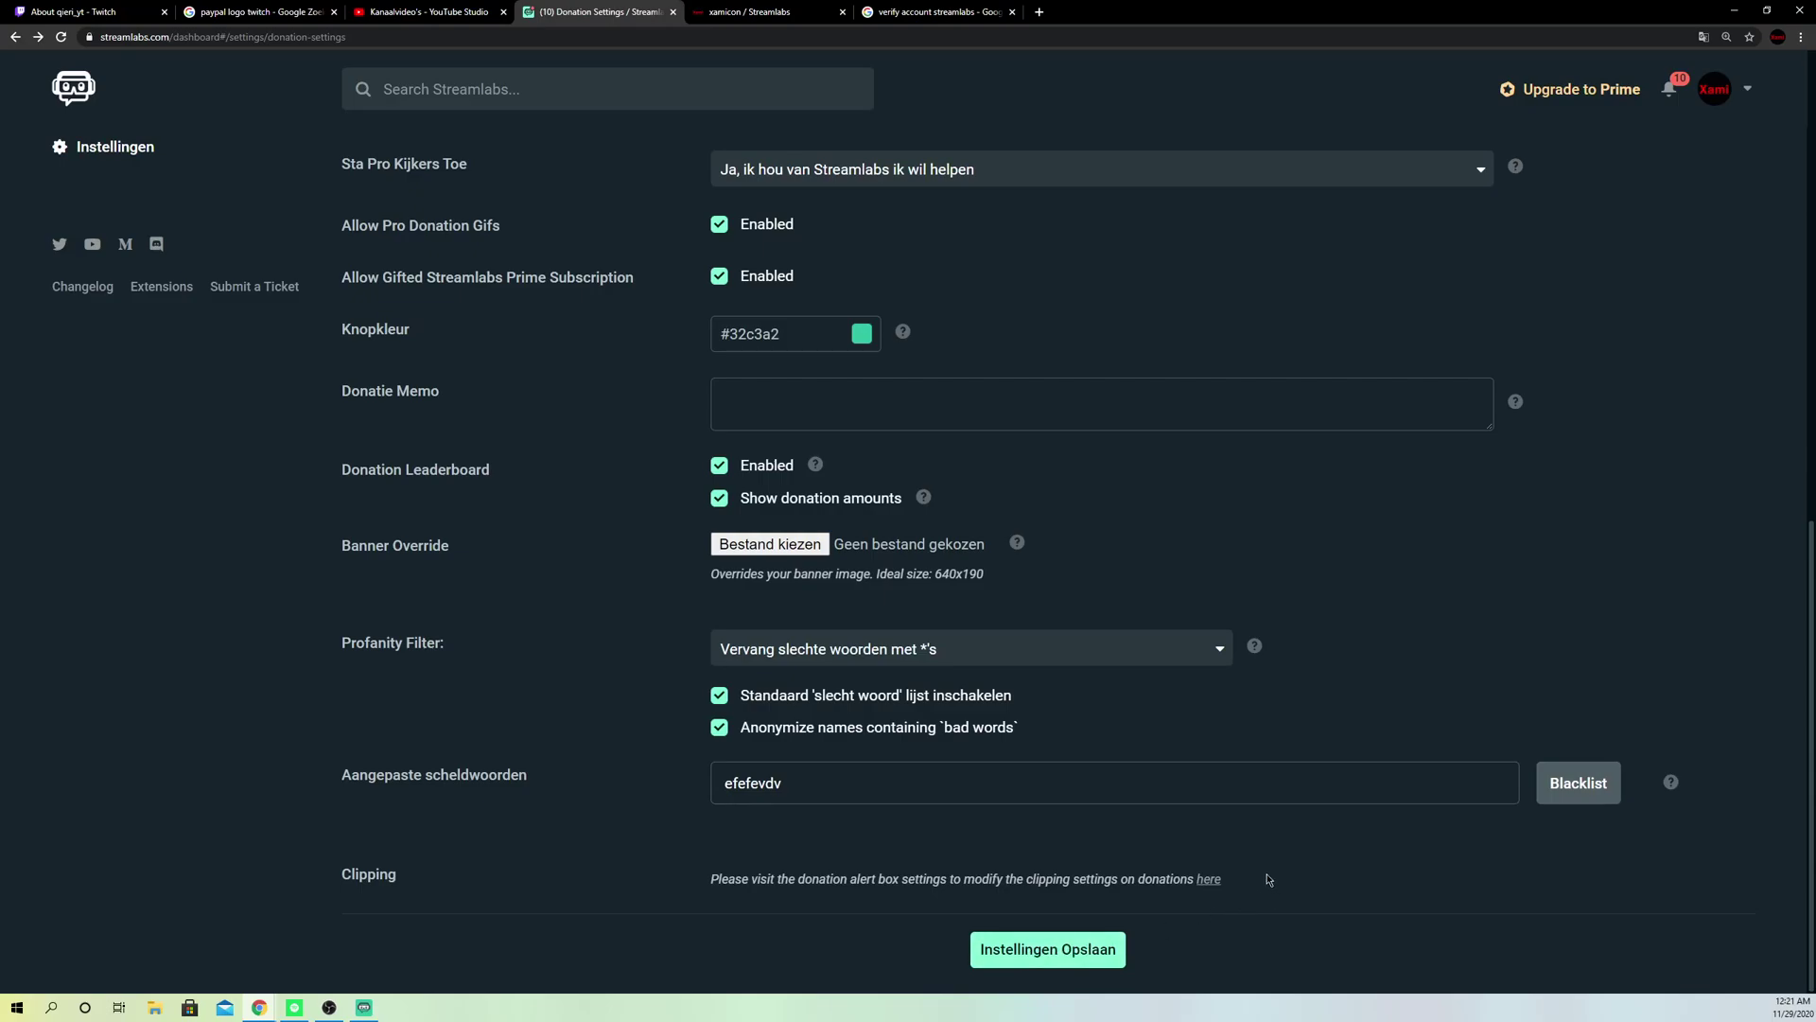
Step: Delete the 'efefevdv' test word and return to the payment methods list
left_click_drag(855, 793, 625, 781)
key("BackSpace")
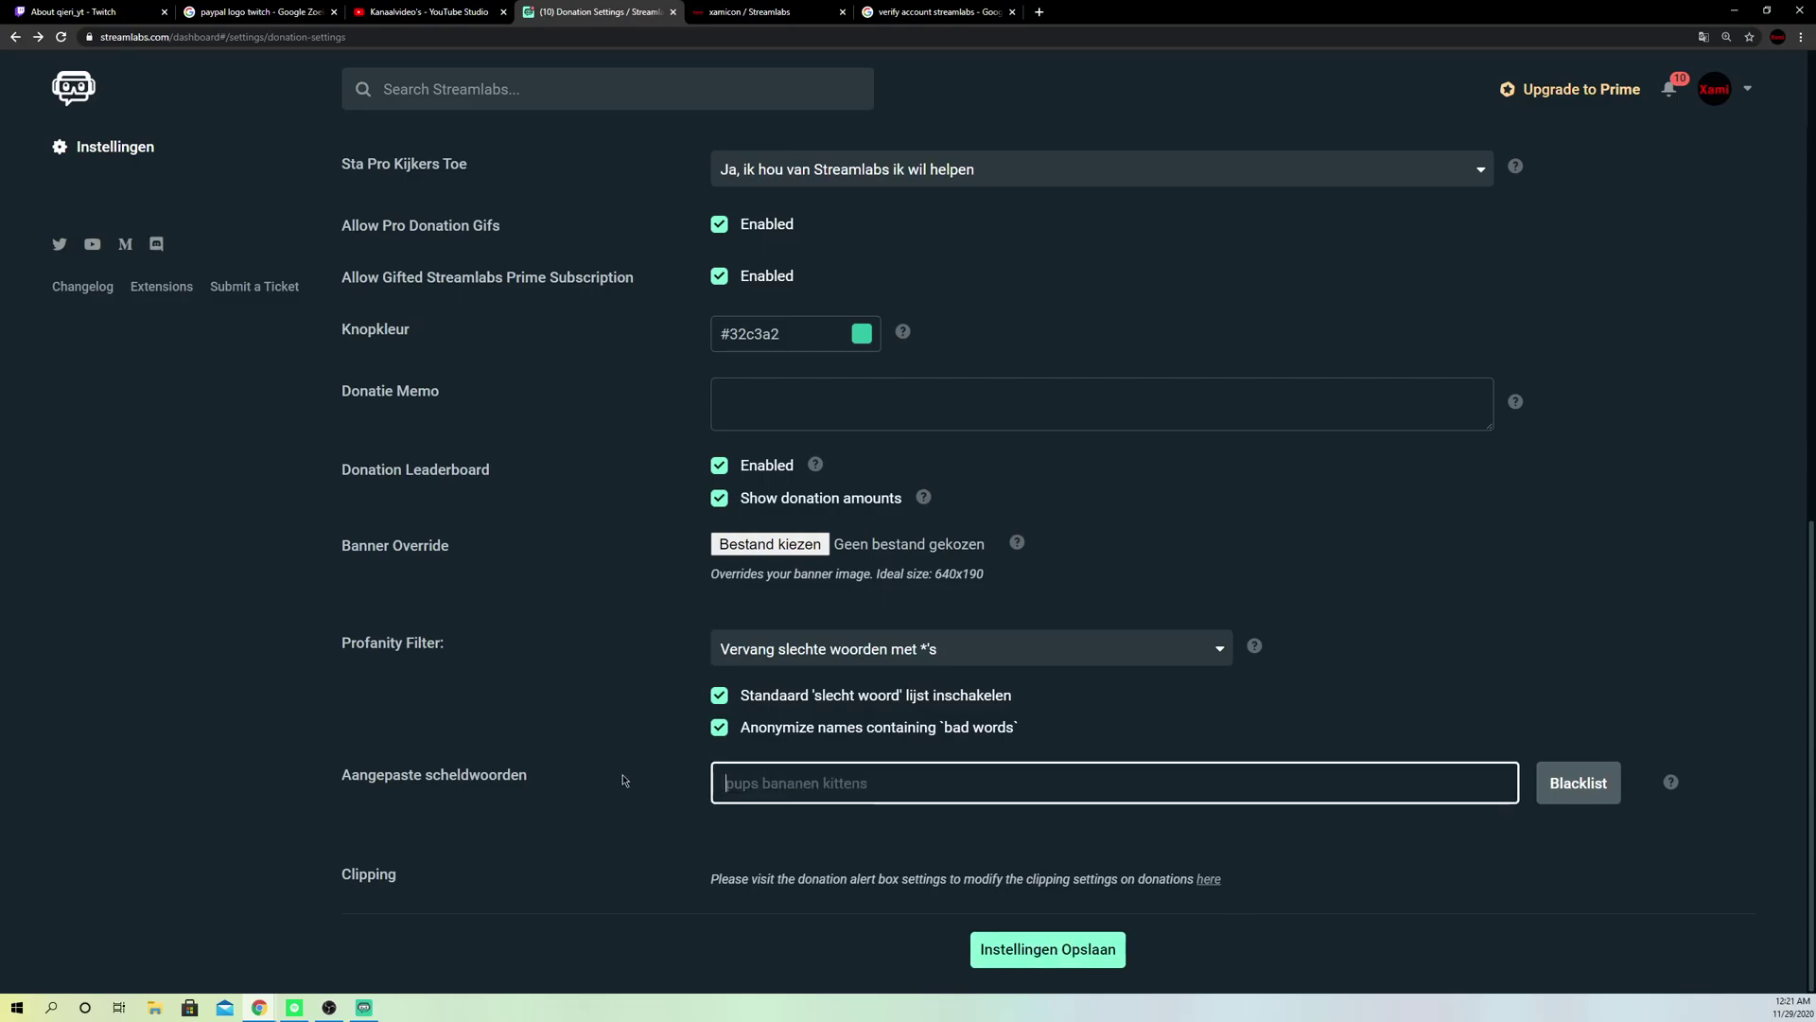
scroll(625, 780, "up", 15)
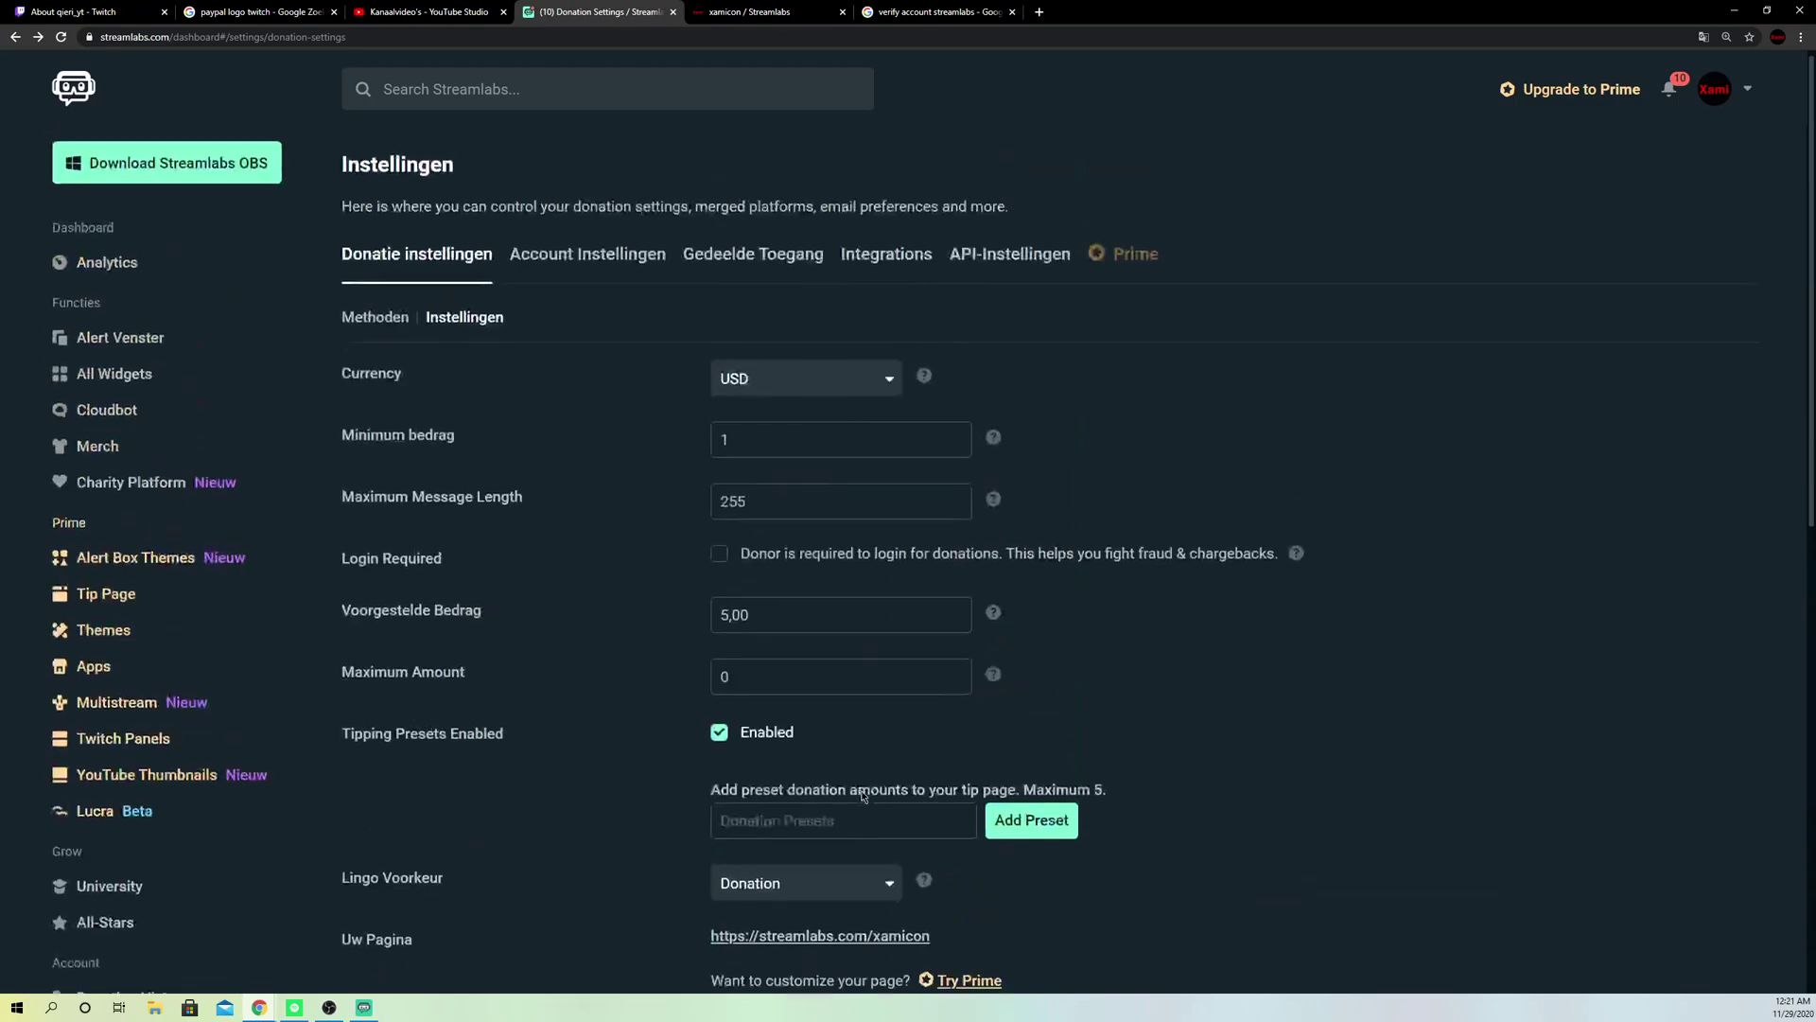
left_click(375, 325)
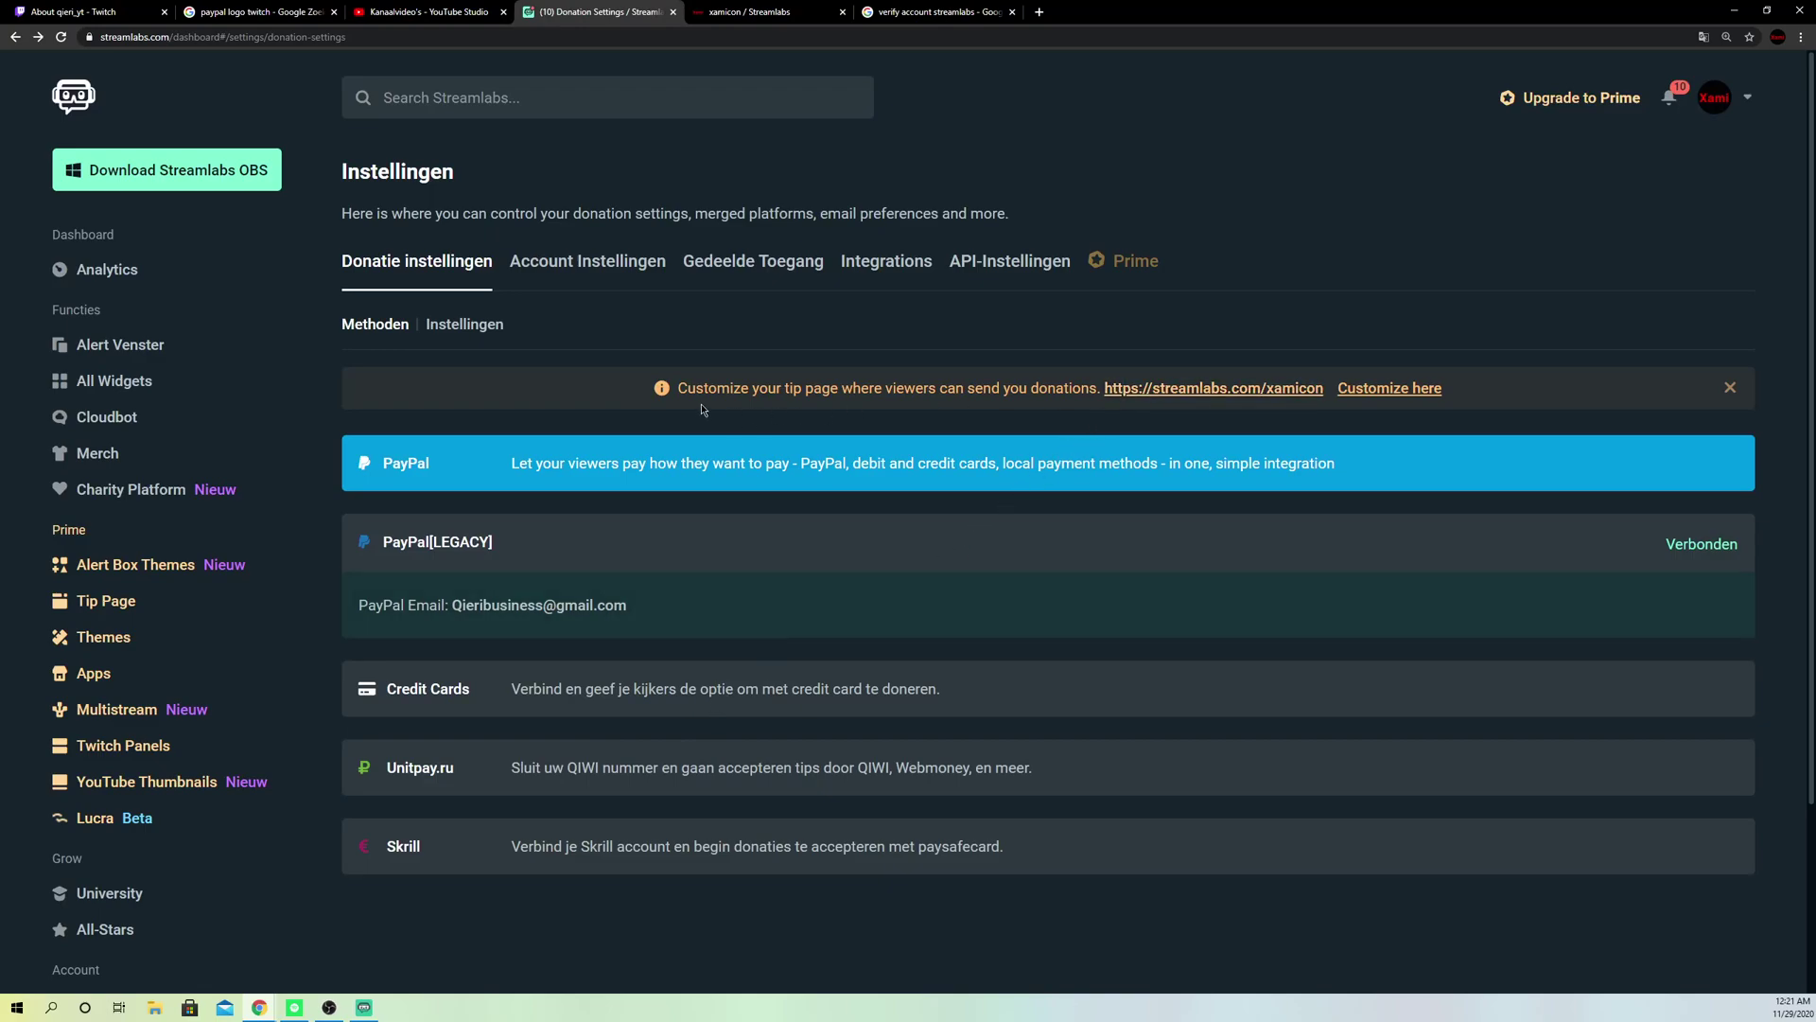
Step: Open the tip page, select its web address, and return to the Twitch About page
left_click(1214, 387)
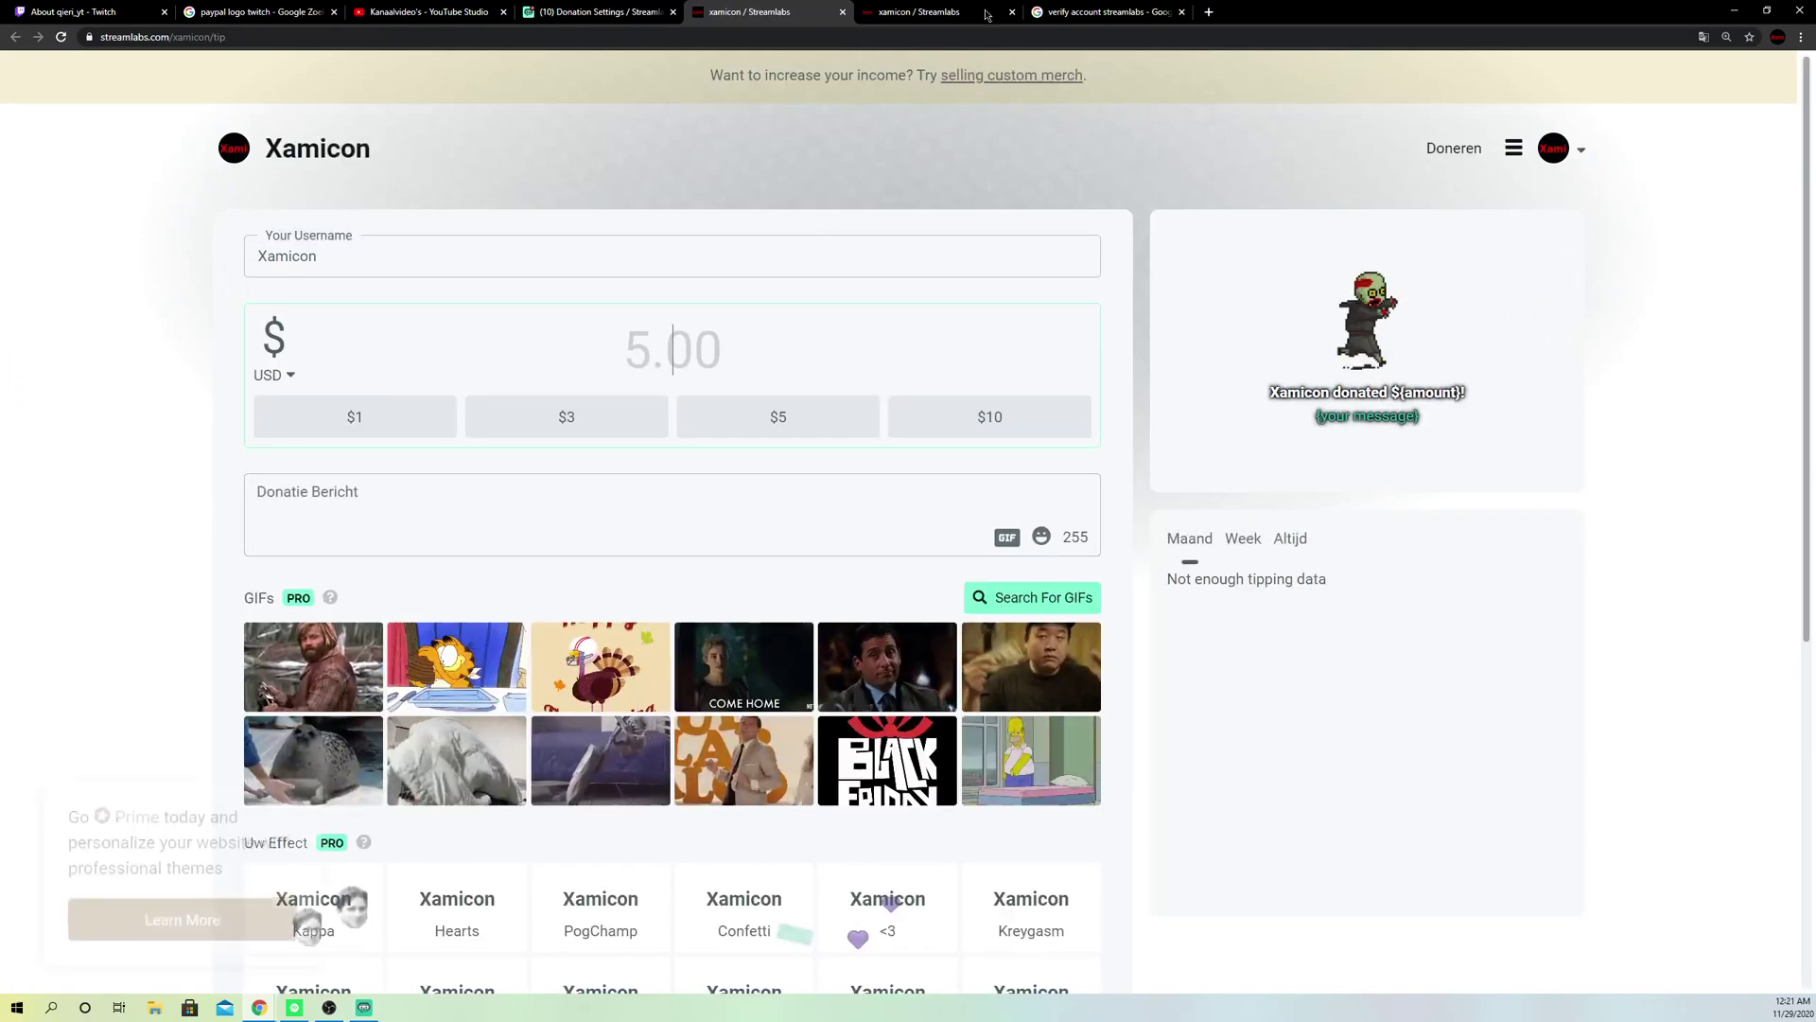
left_click(1012, 12)
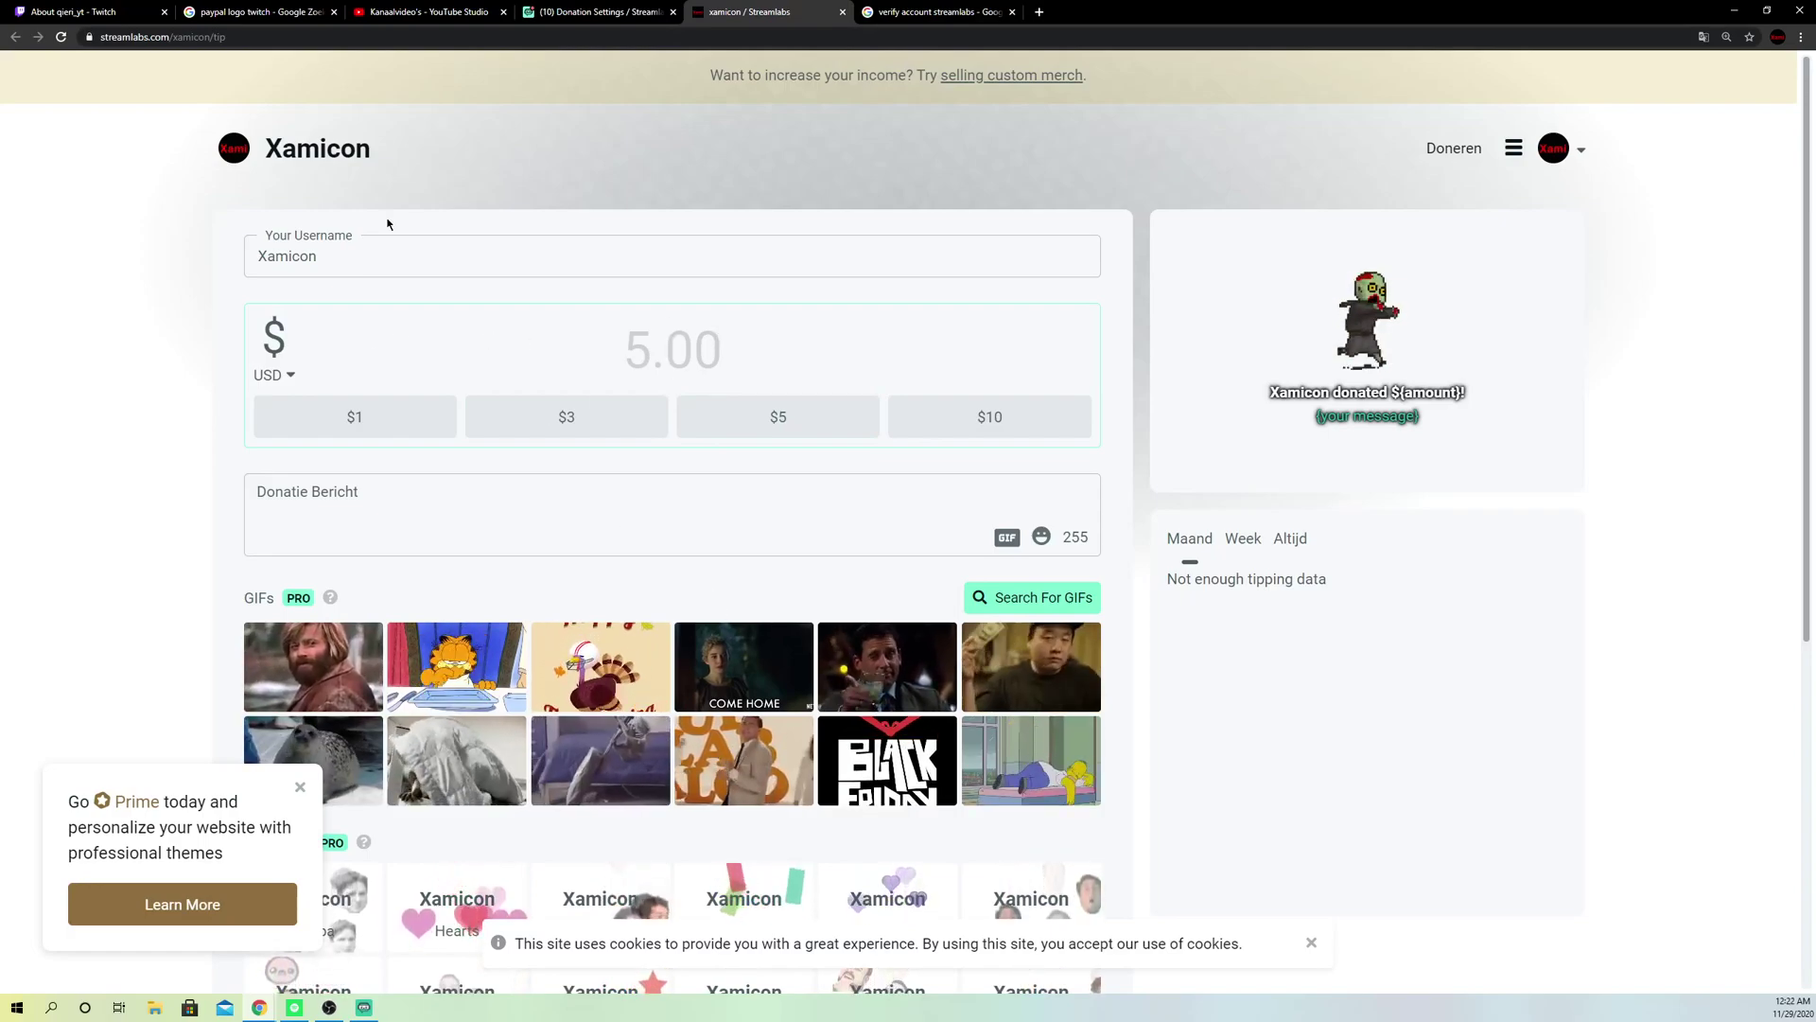
left_click(236, 40)
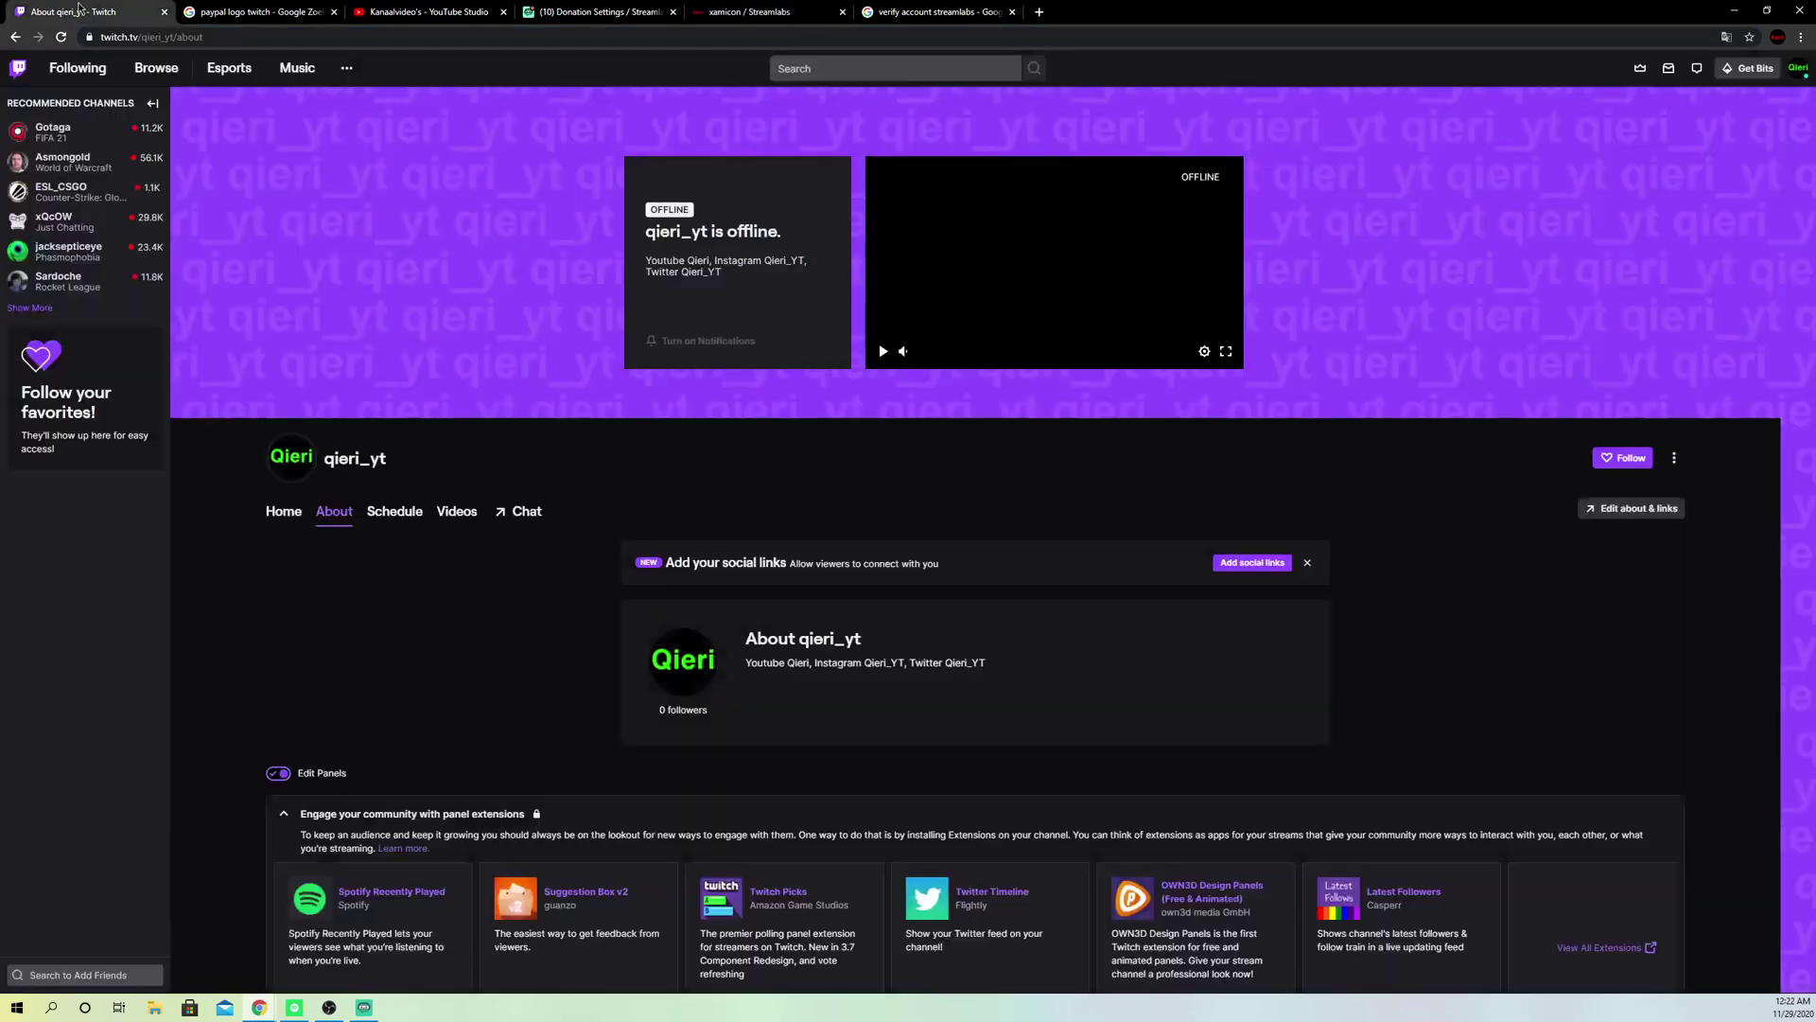
left_click(85, 12)
Step: Remove the existing PayPal panel from the Twitch About page
scroll(743, 606, "down", 5)
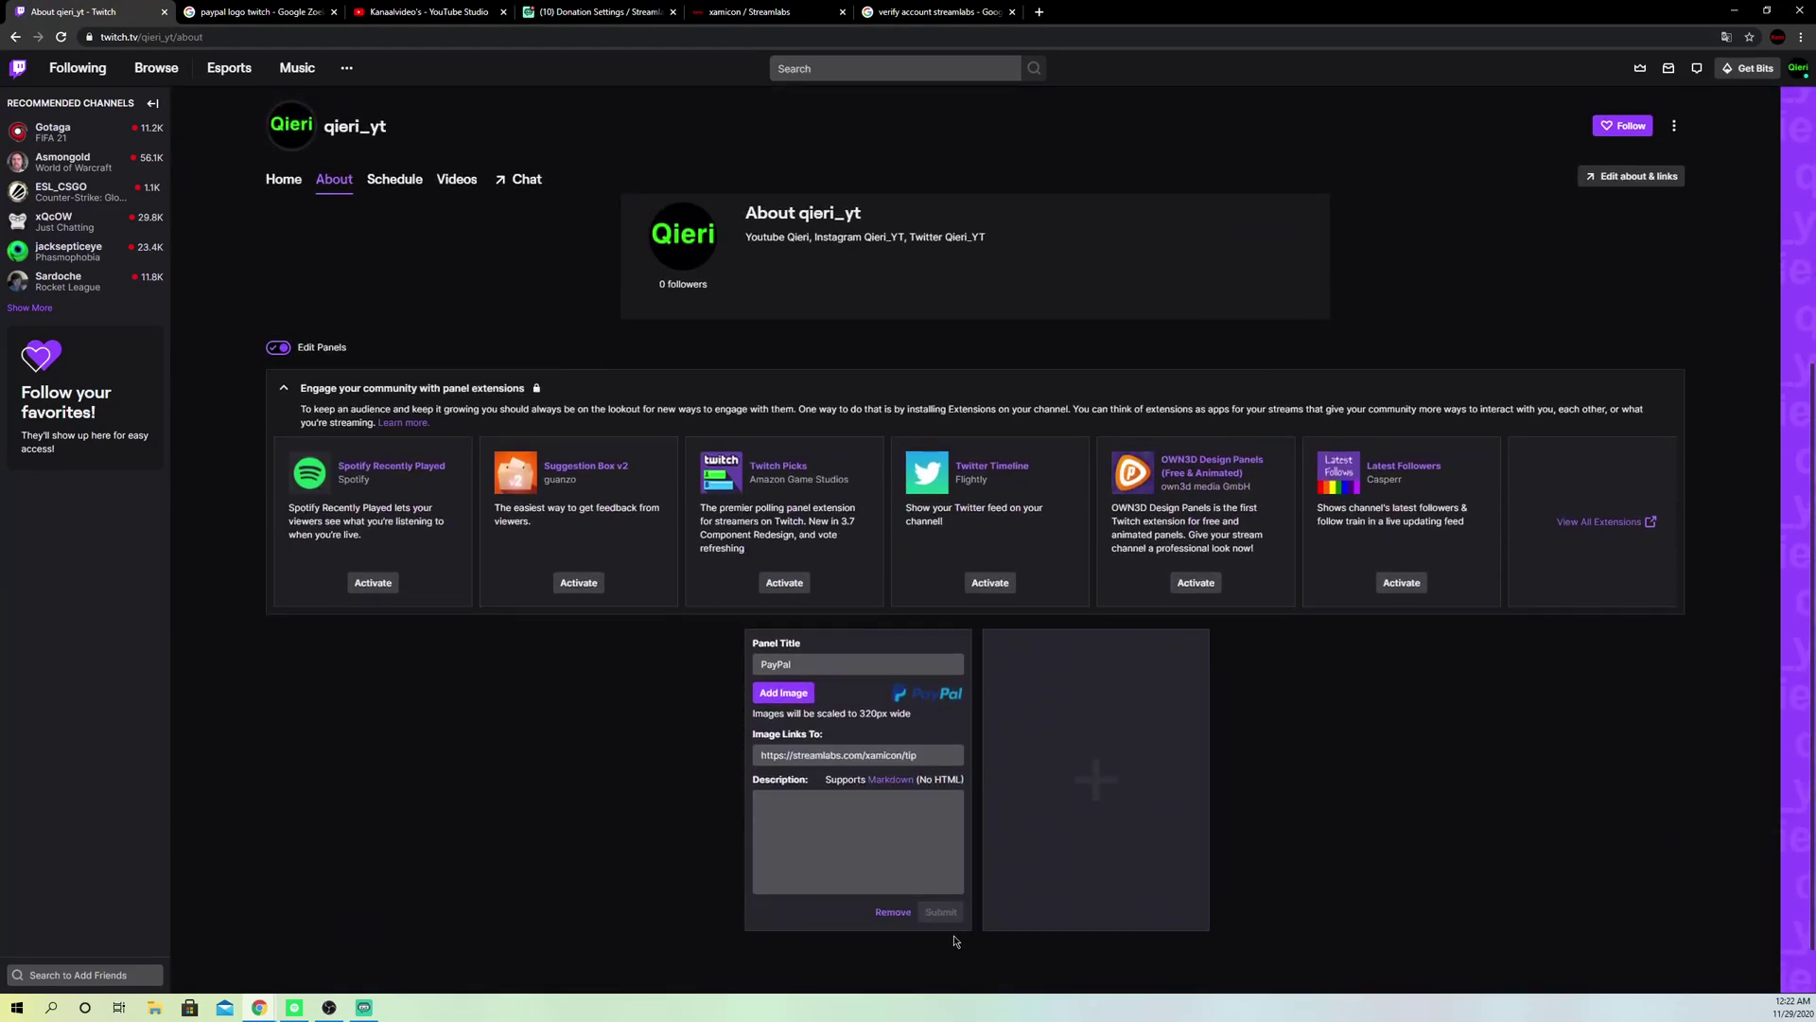
left_click(1151, 725)
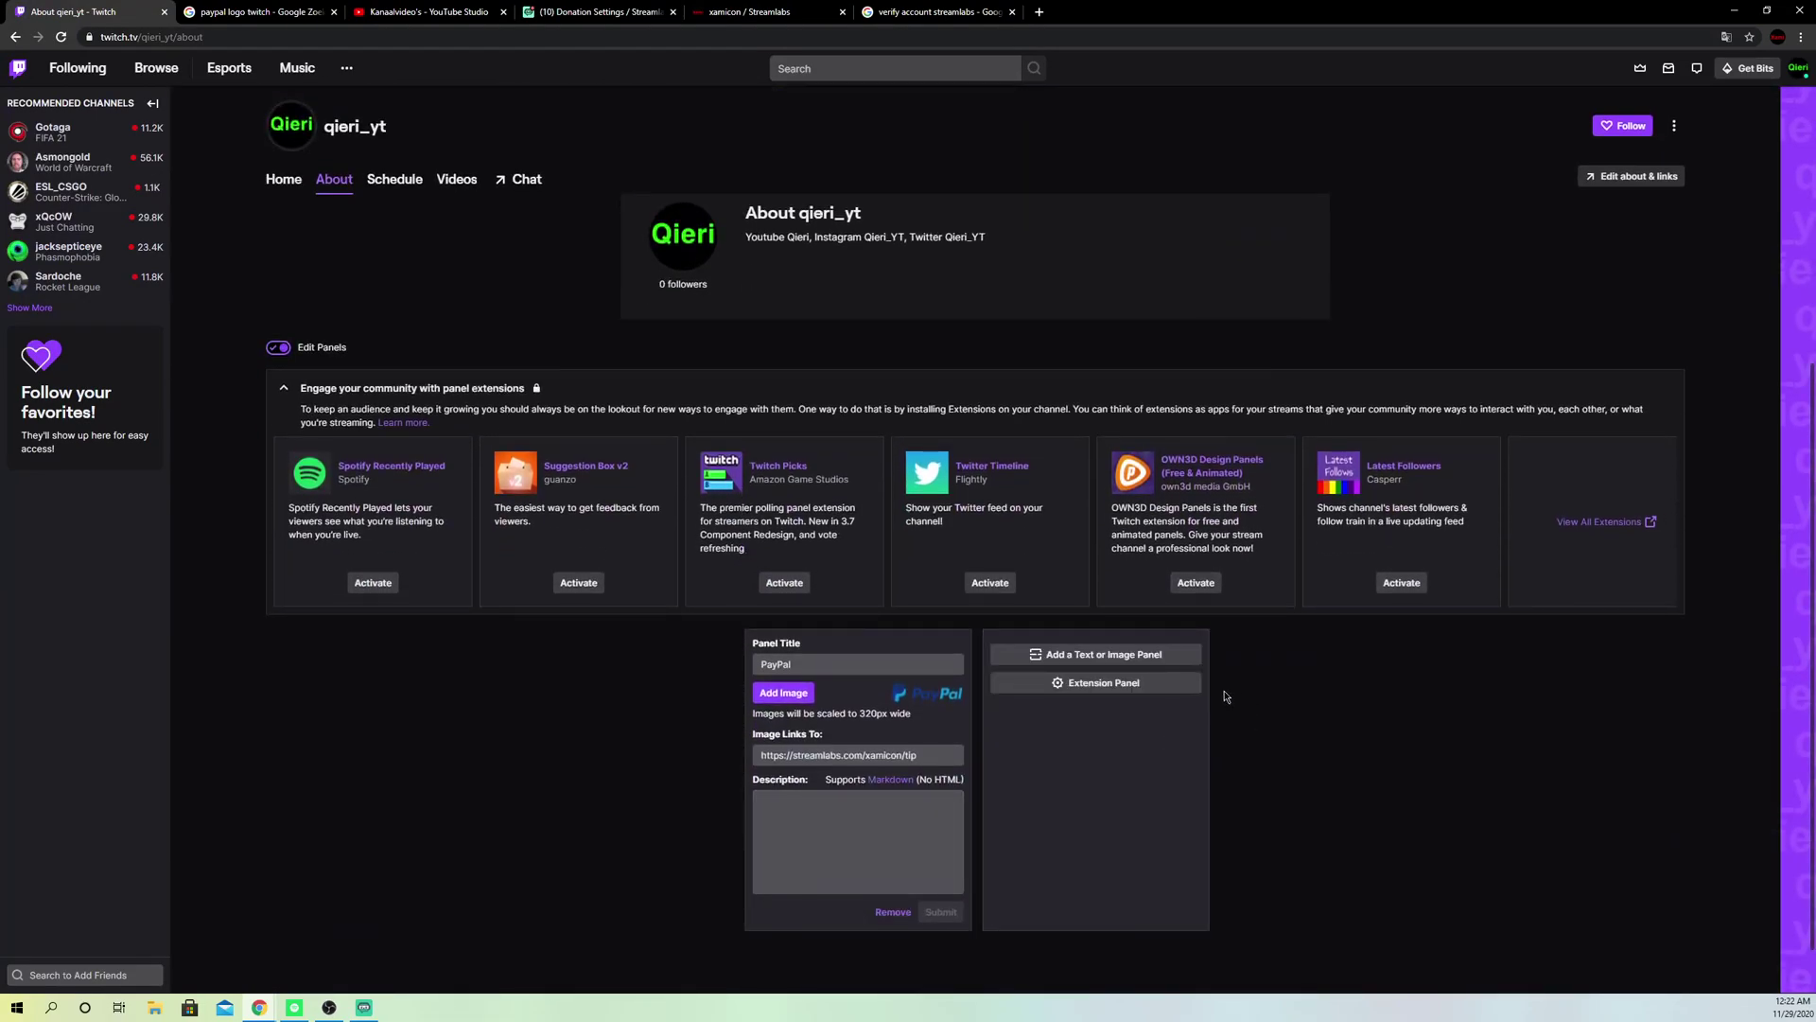
left_click(900, 920)
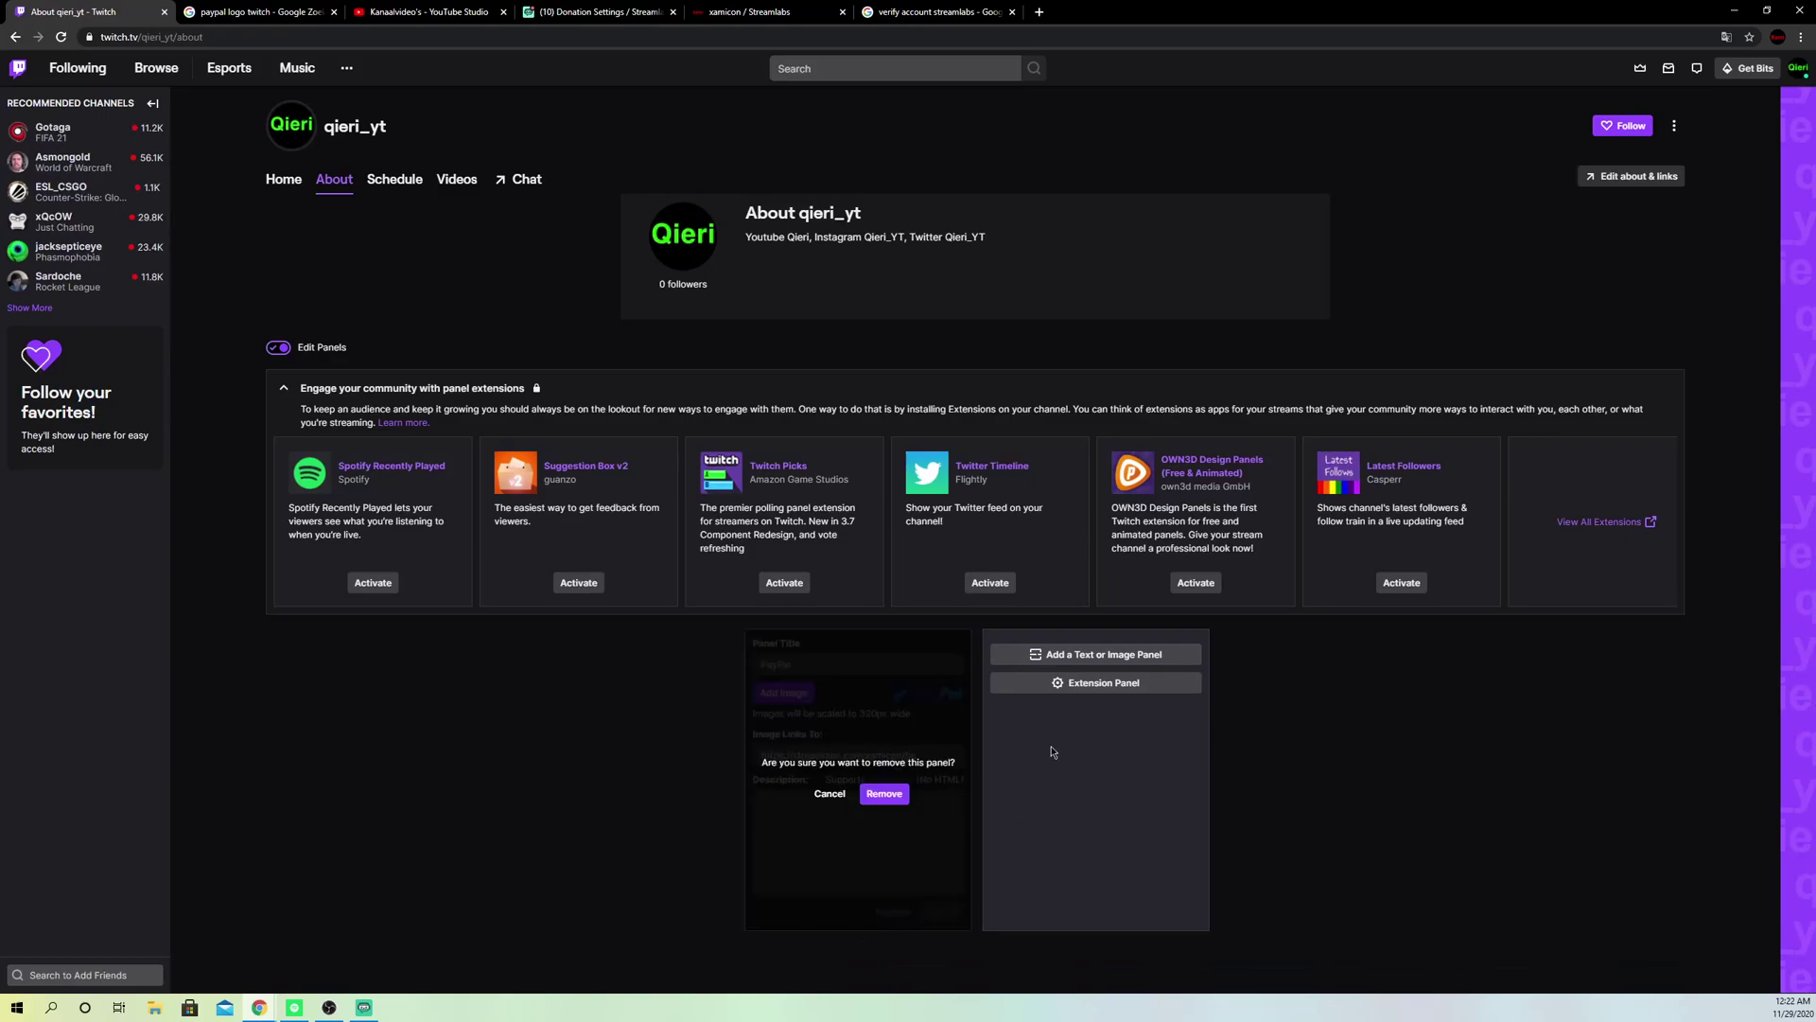
left_click(886, 796)
Step: Toggle panel editing off and on, then start a new panel in the empty slot
scroll(662, 756, "up", 5)
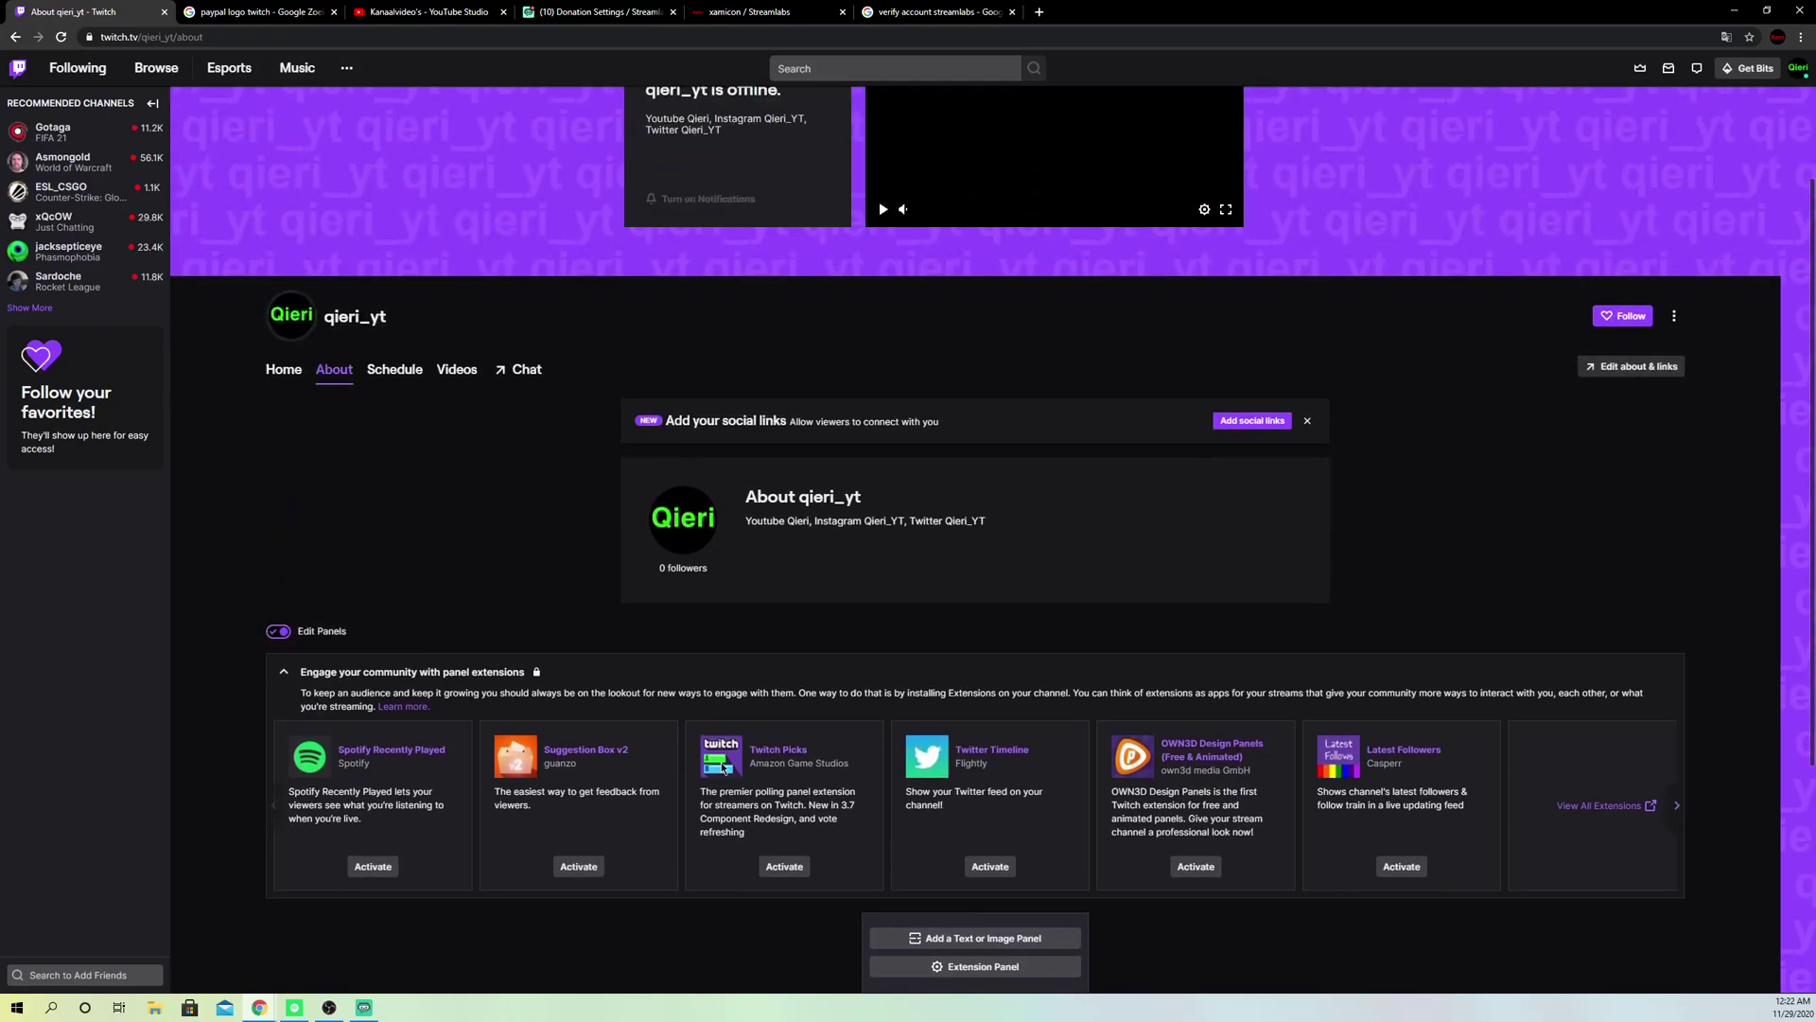
left_click(277, 774)
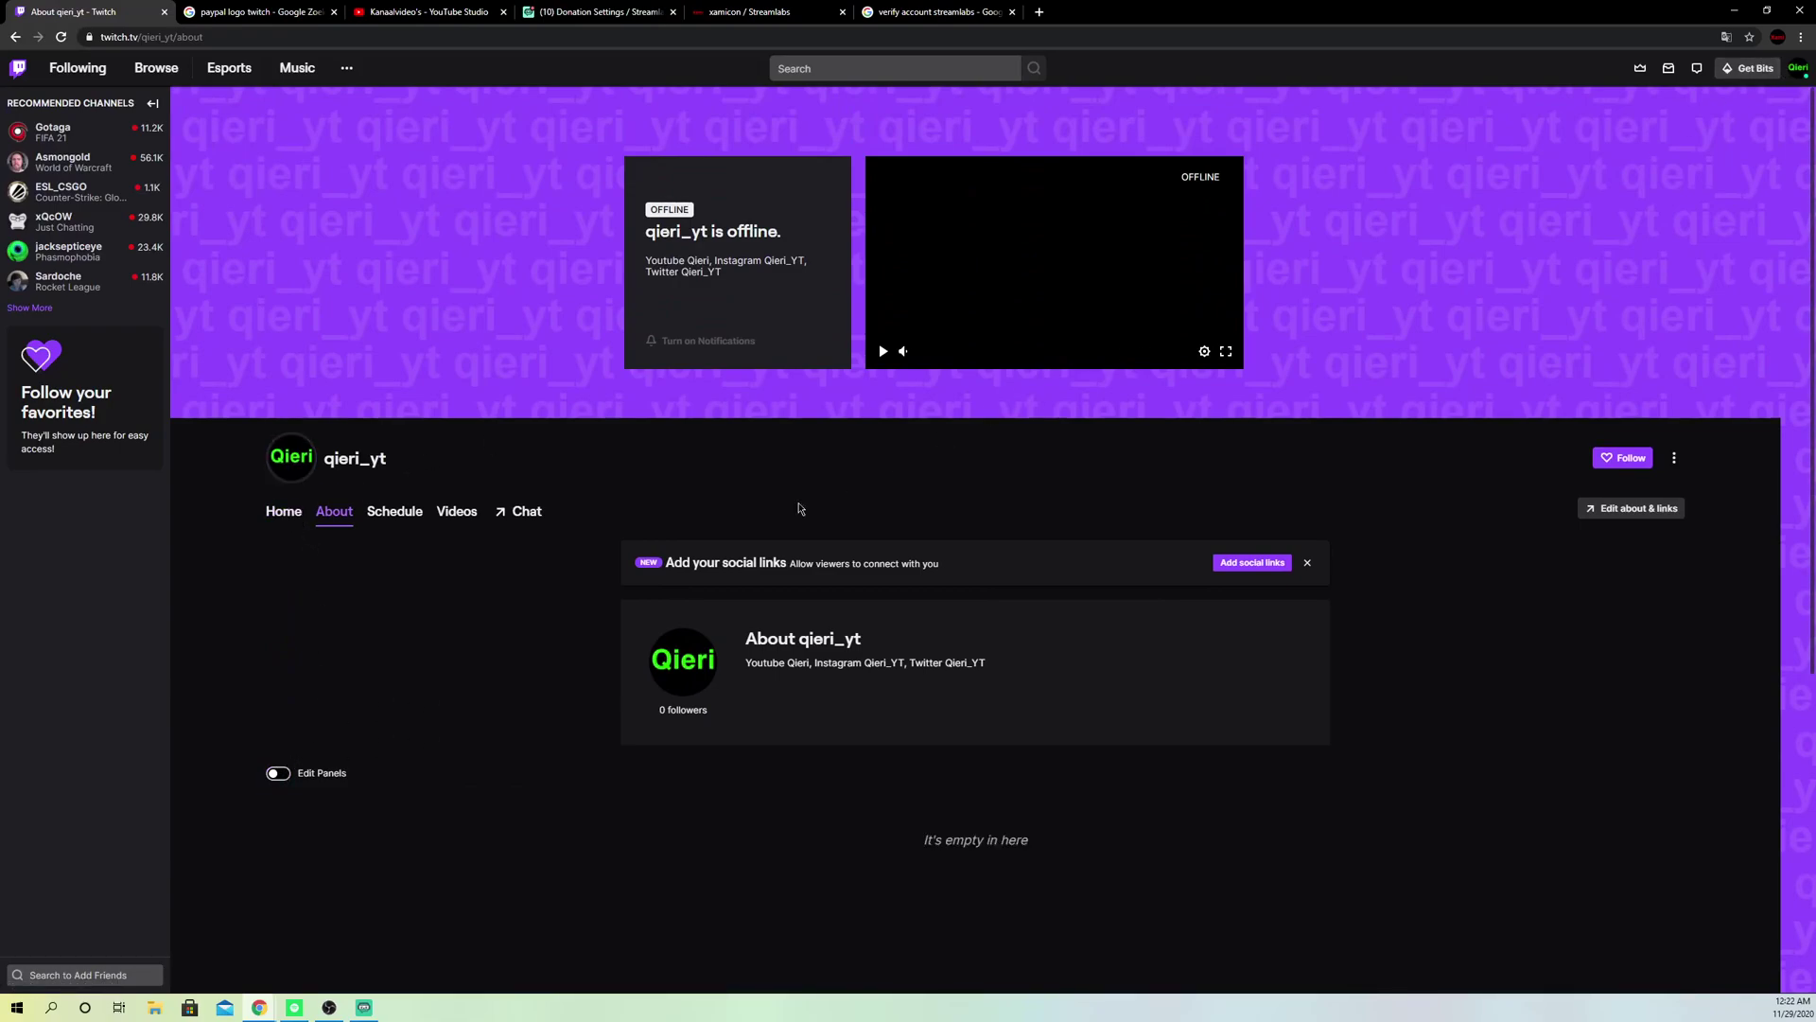
scroll(418, 718, "down", 2)
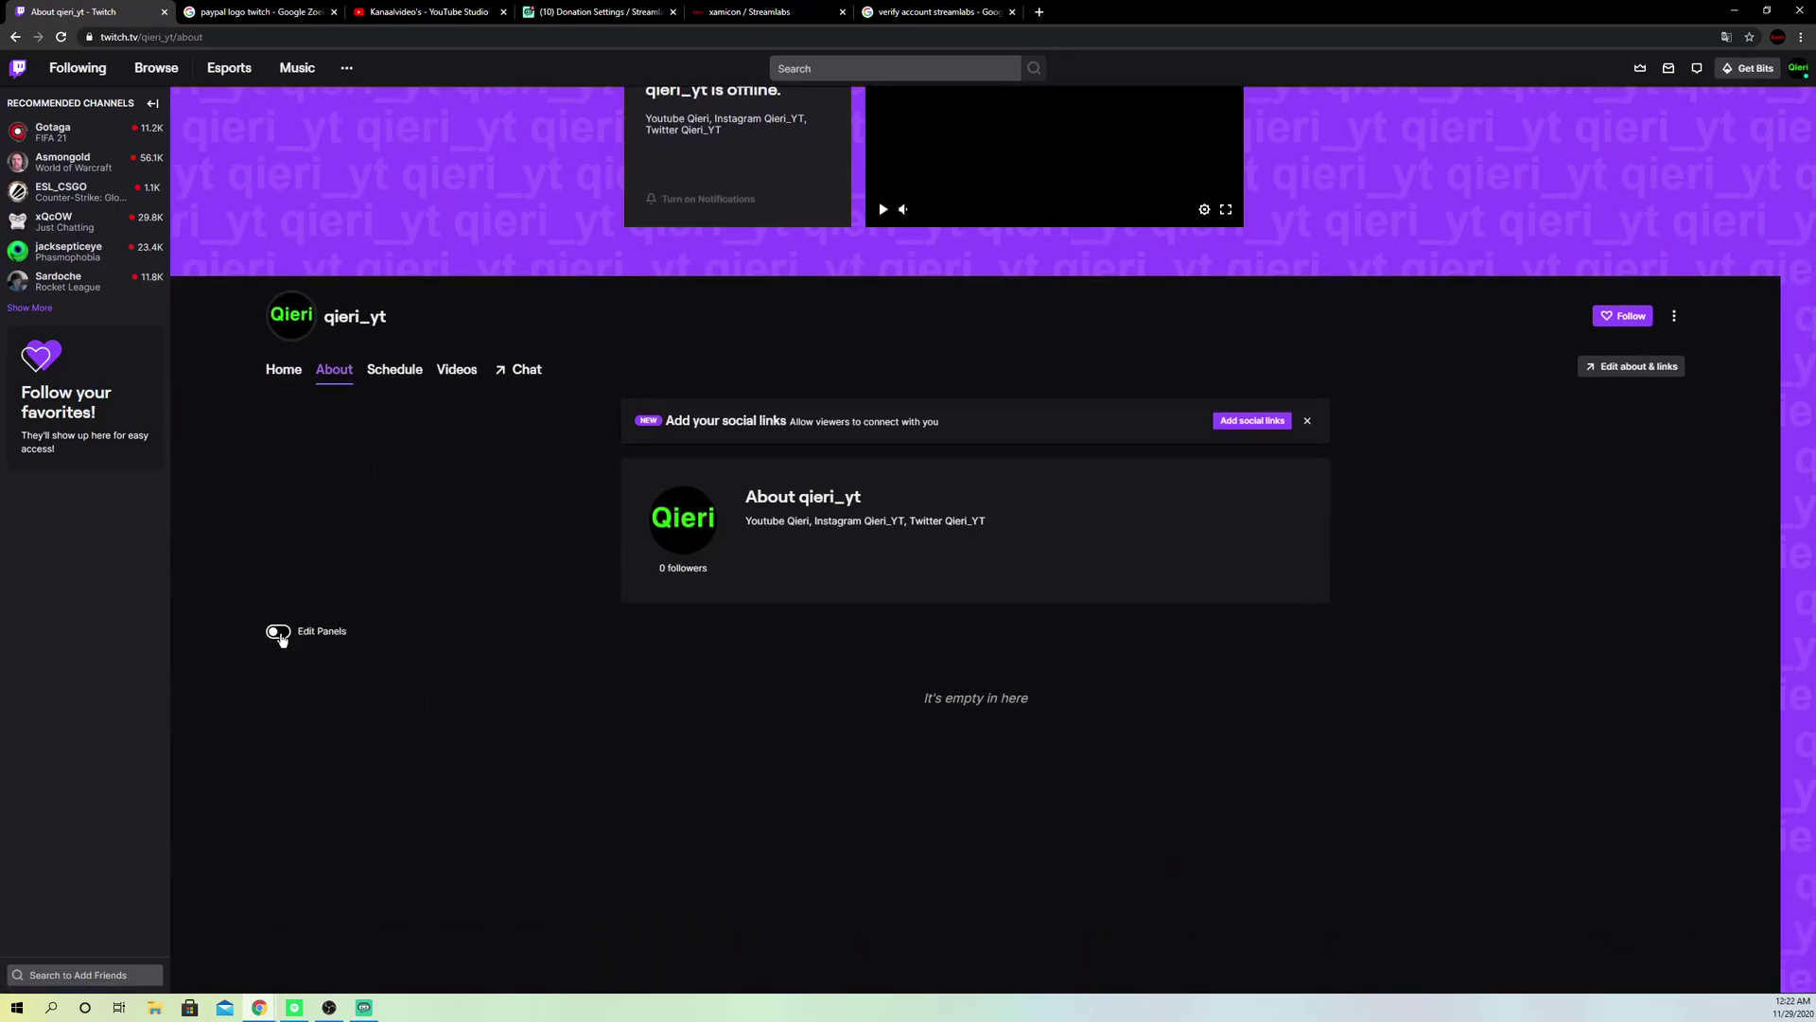
left_click(279, 633)
scroll(906, 677, "down", 3)
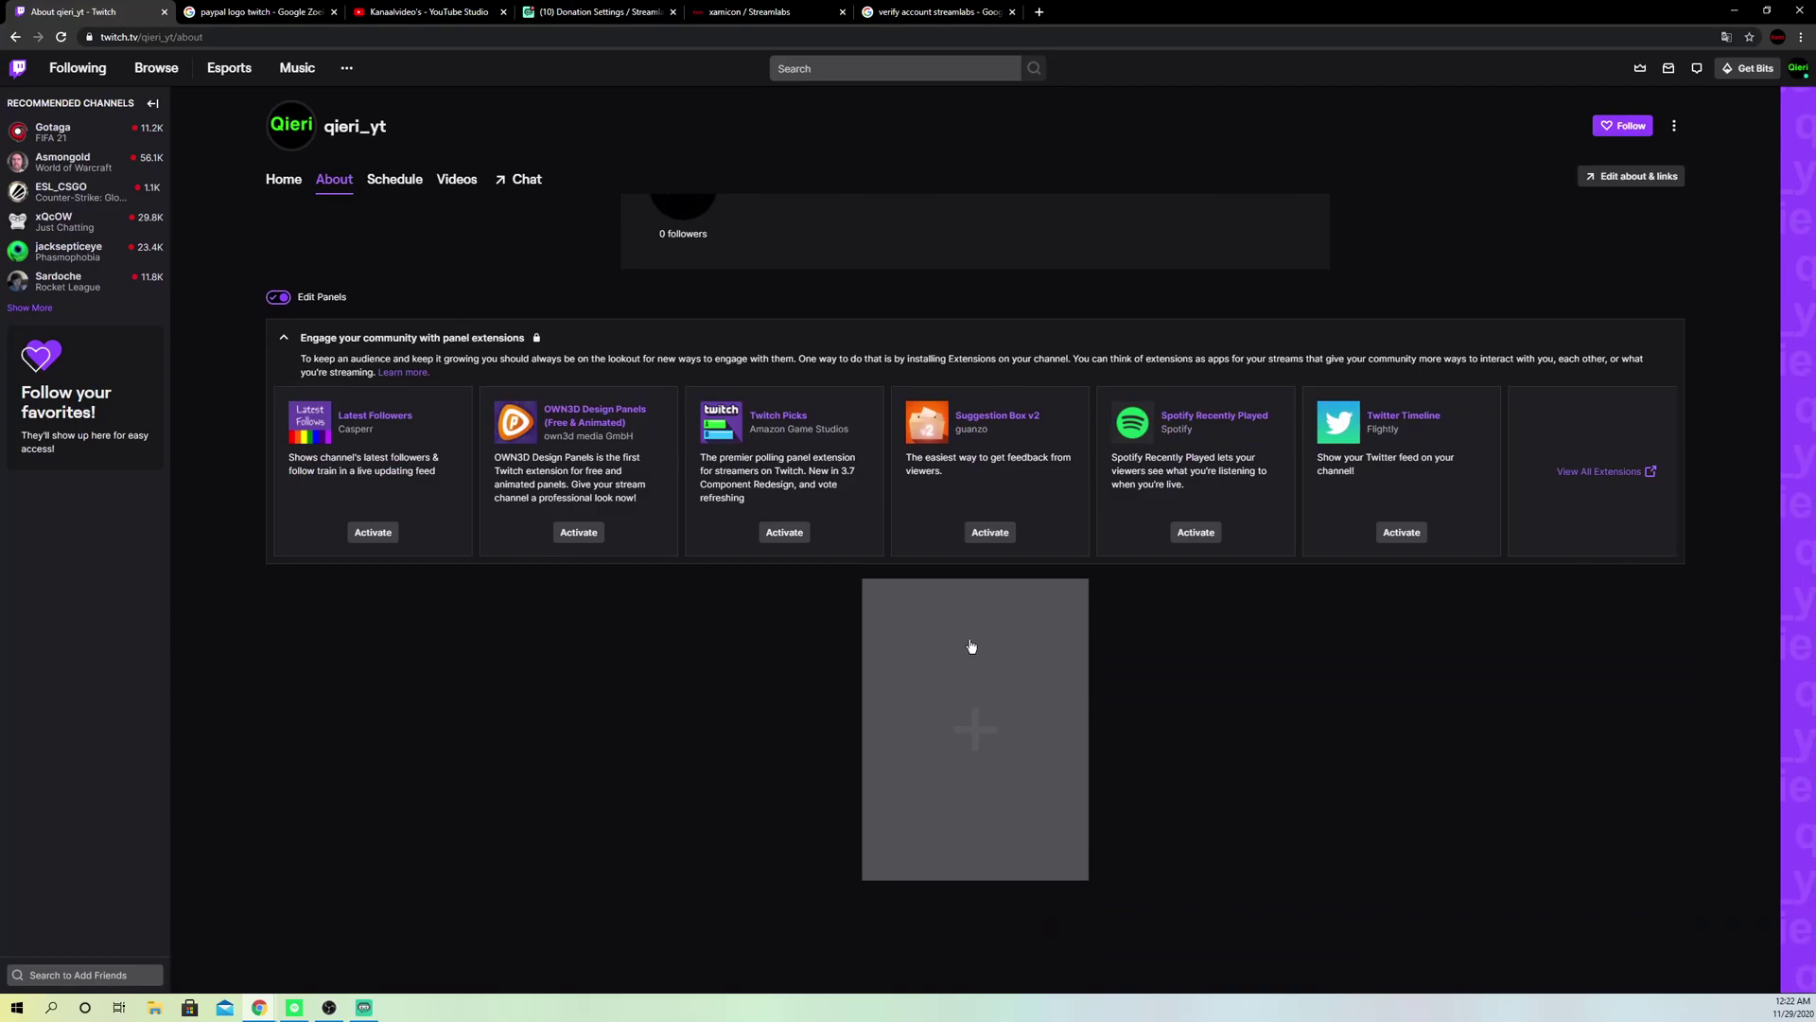
left_click(975, 643)
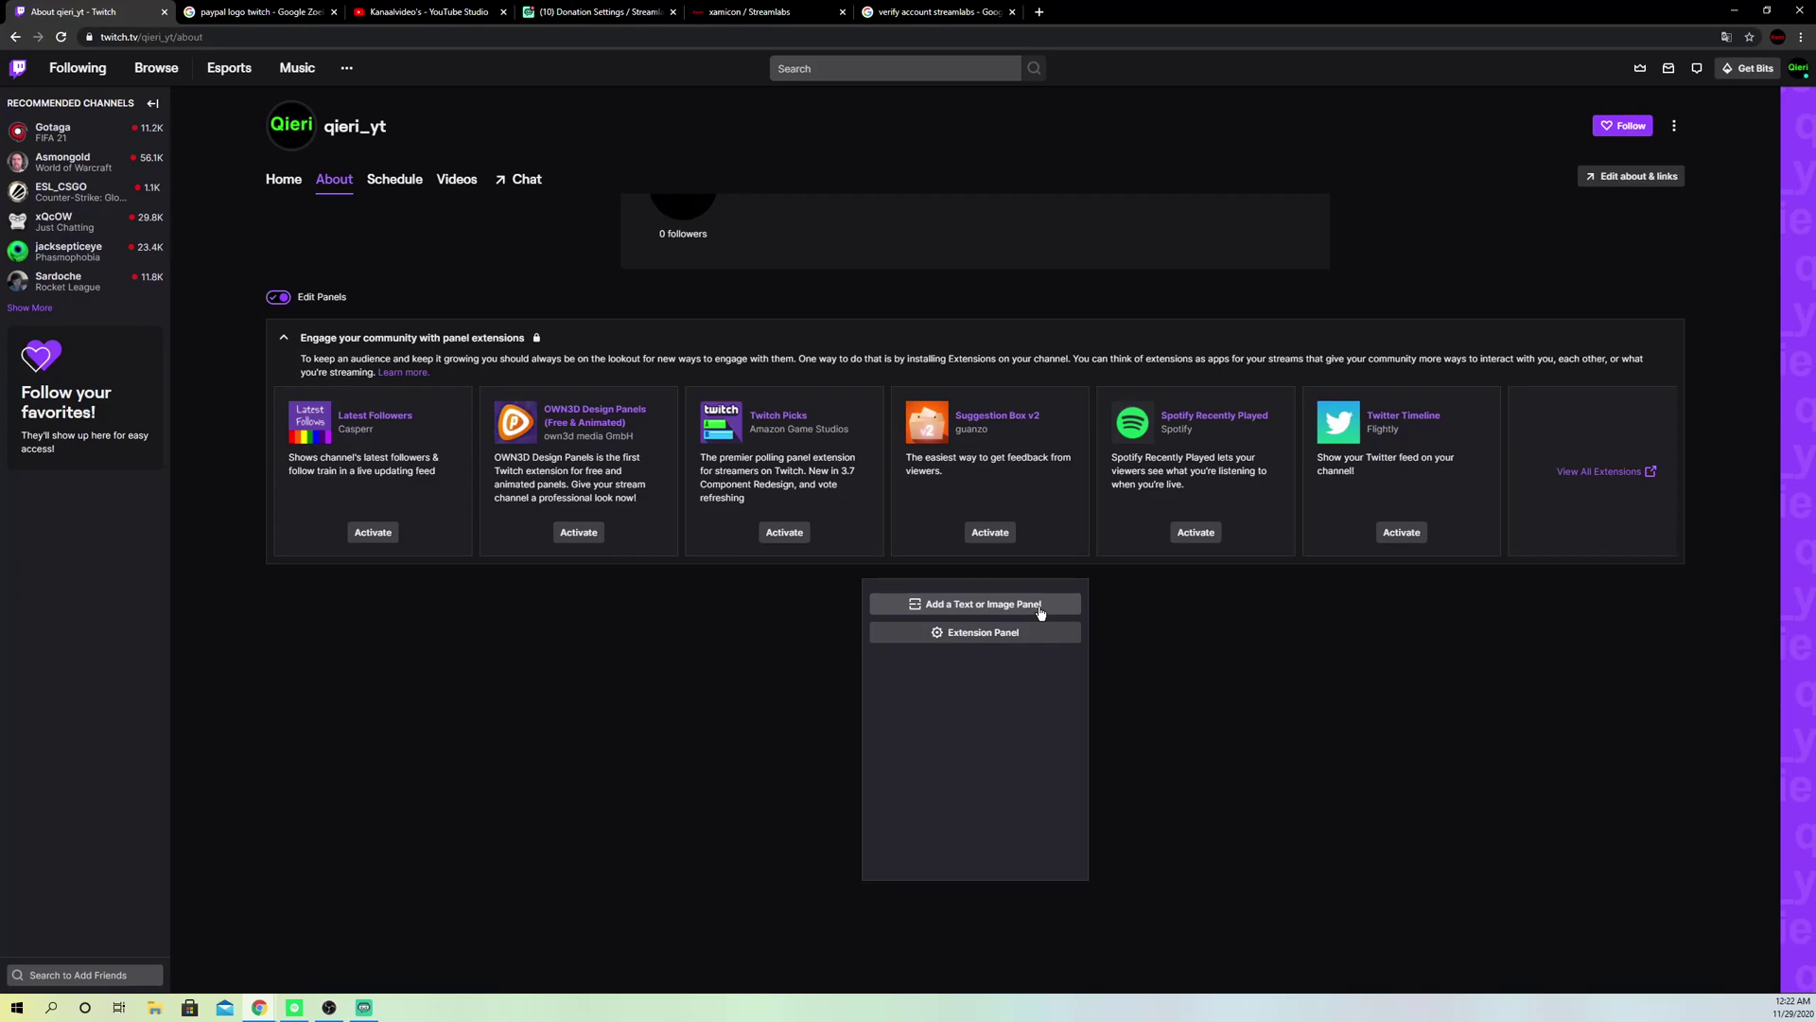
Step: Make the new panel a text/image panel titled 'visa donation', leaving the image empty
left_click(1041, 610)
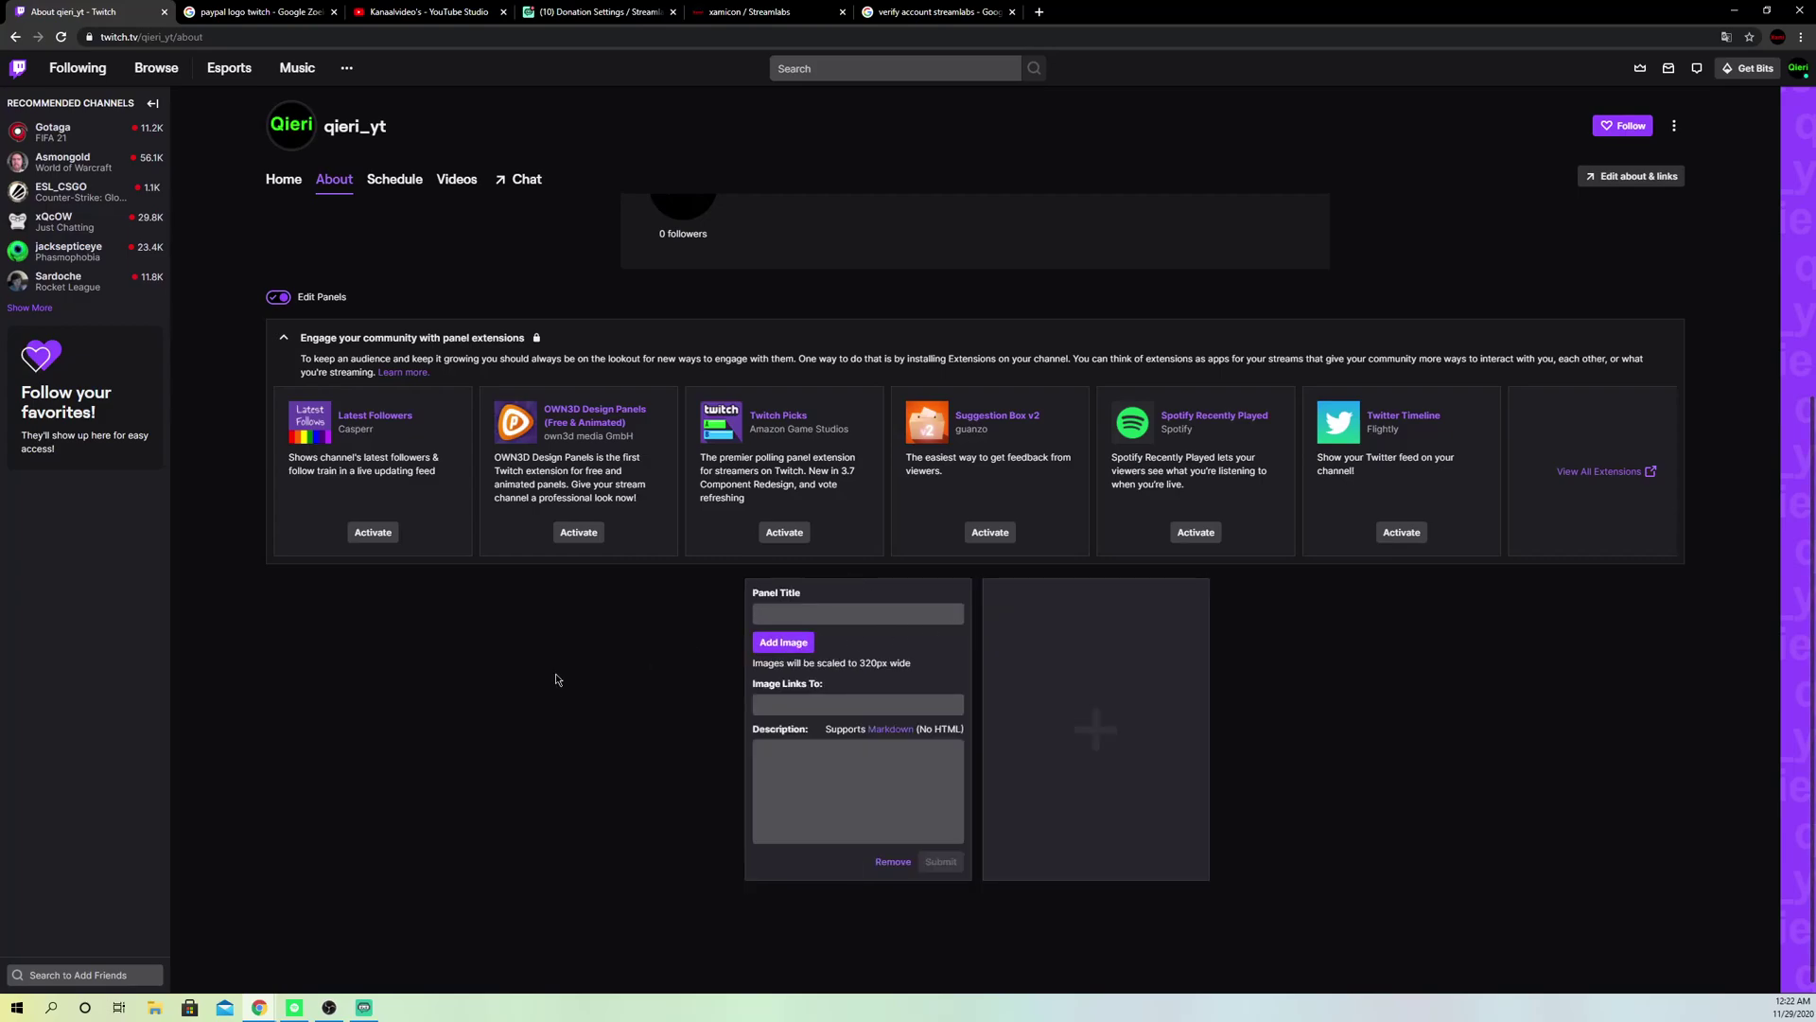
left_click(858, 611)
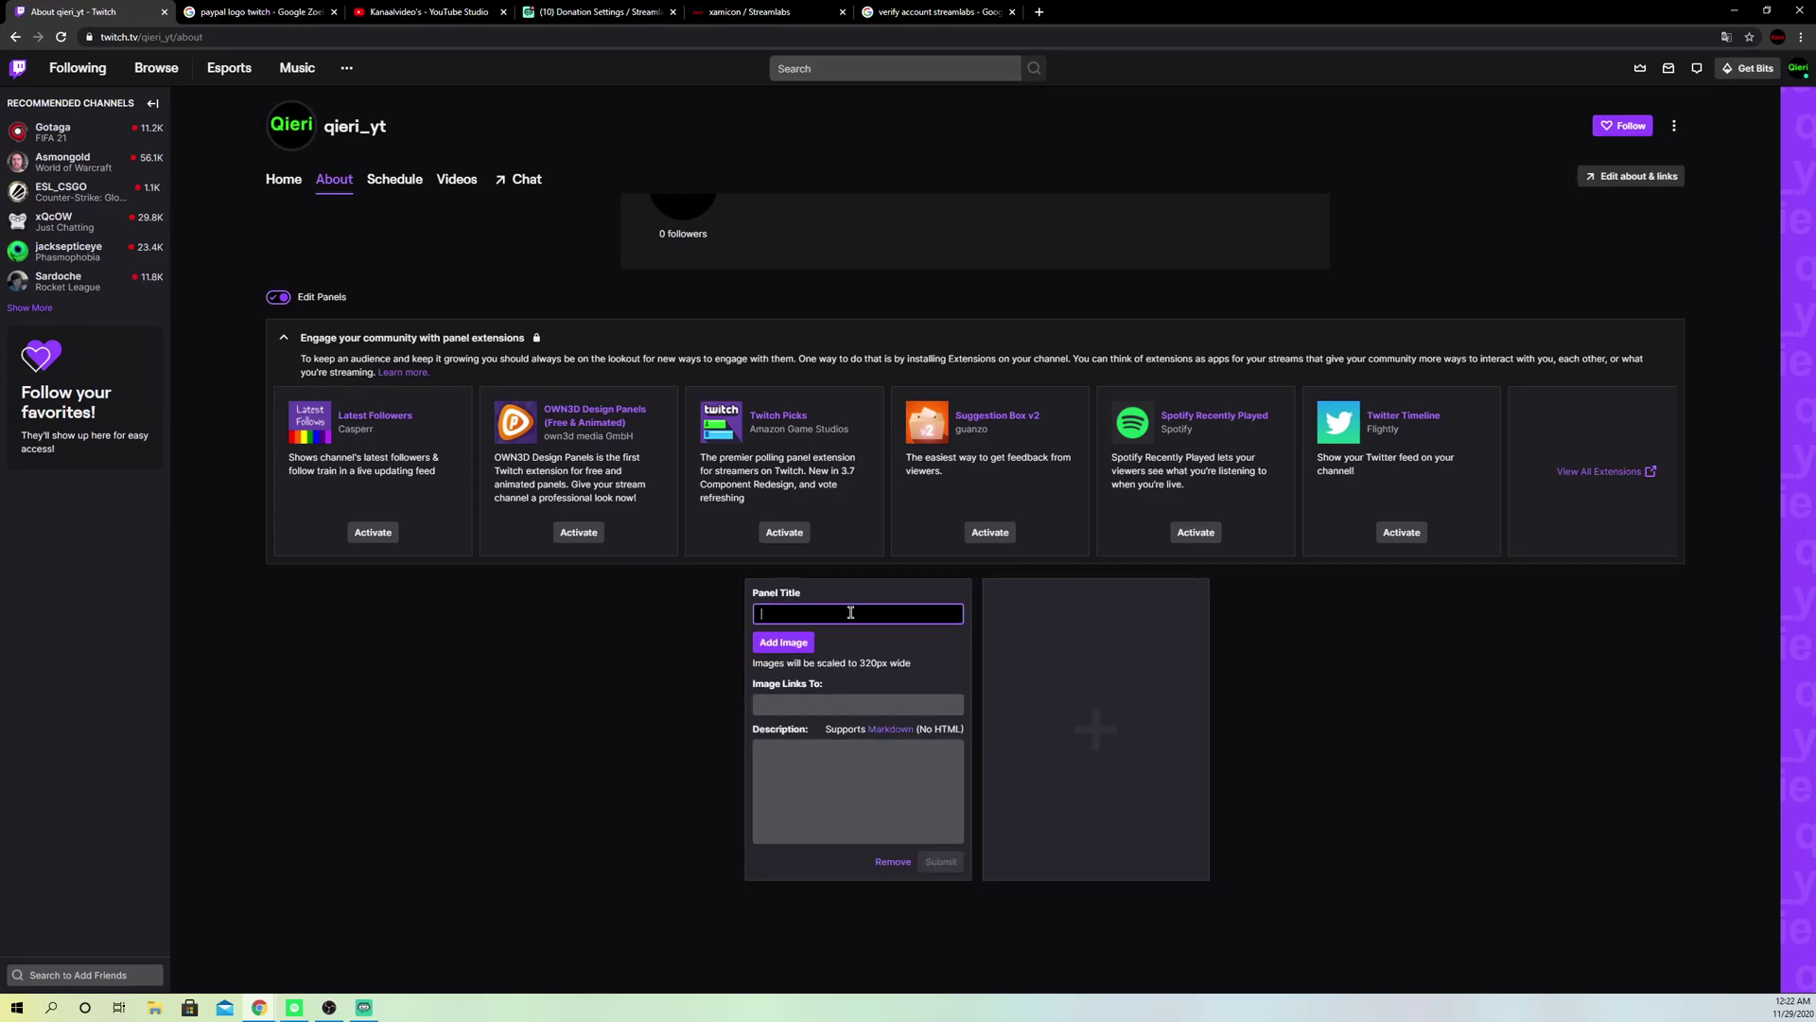
type("donation")
left_click(806, 644)
left_click(1036, 419)
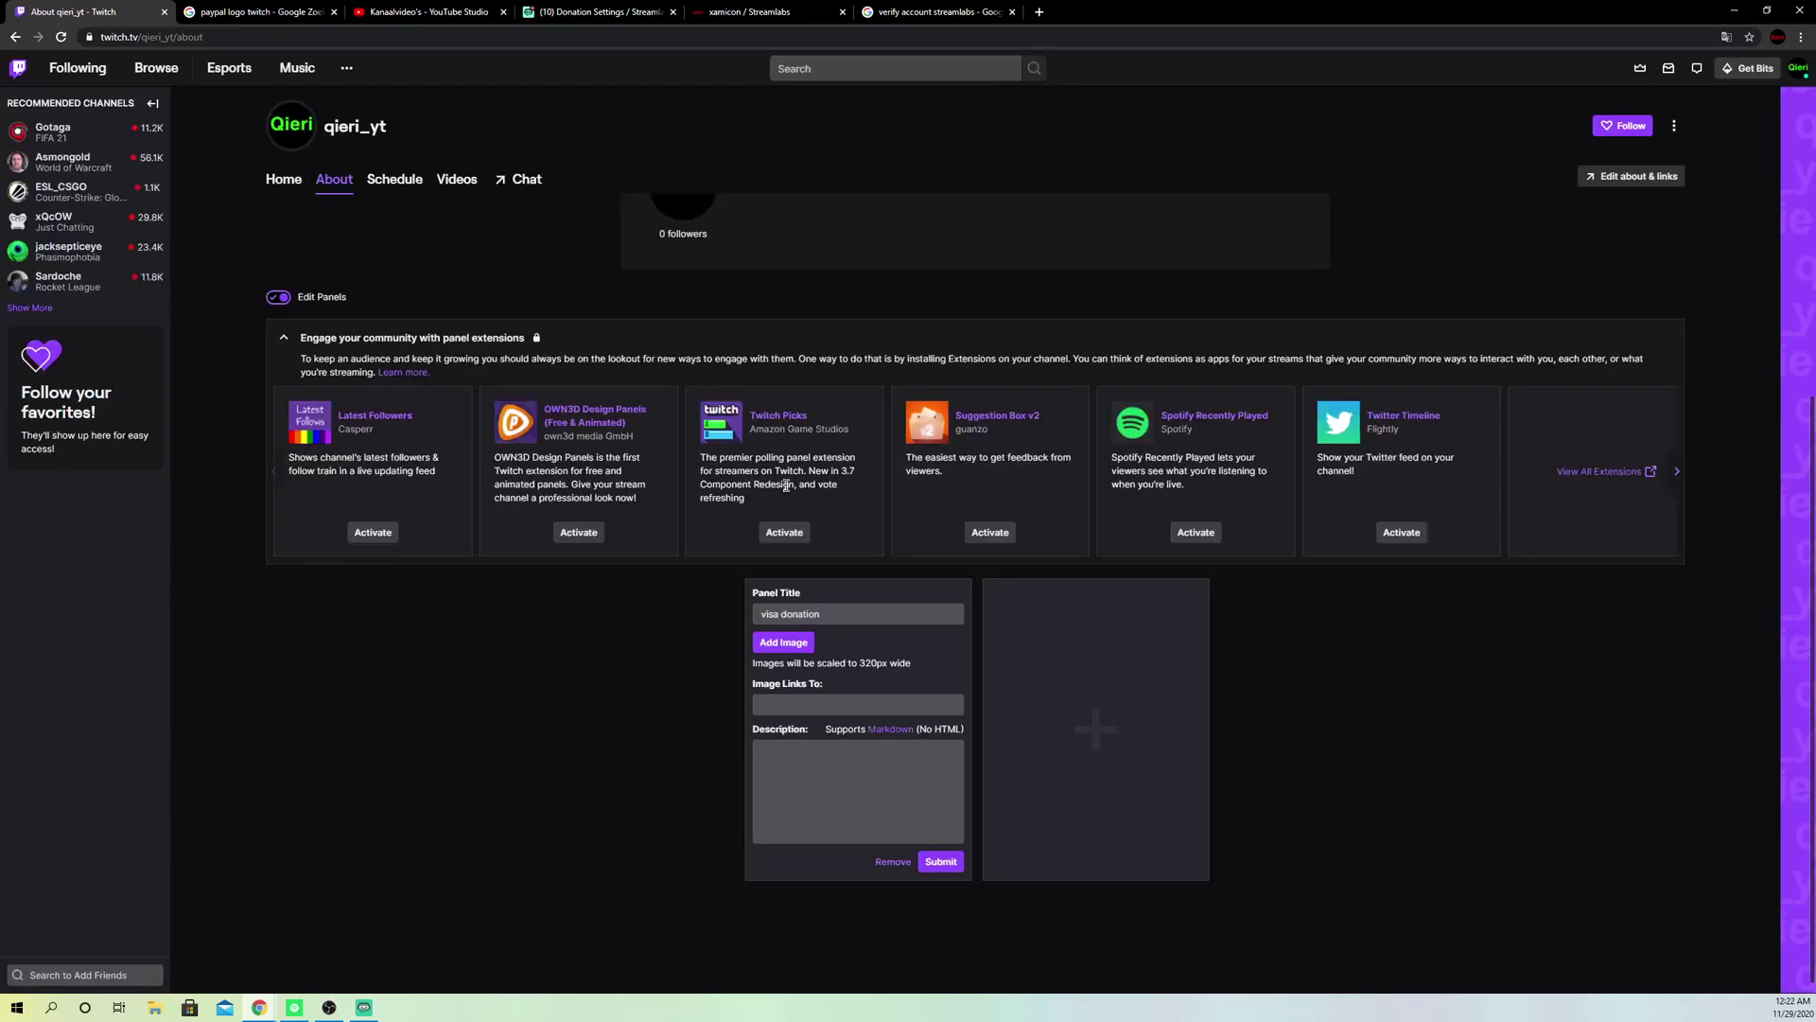
Step: Search Google Images for 'visa logo png' and copy the large blue VISA logo
left_click(296, 15)
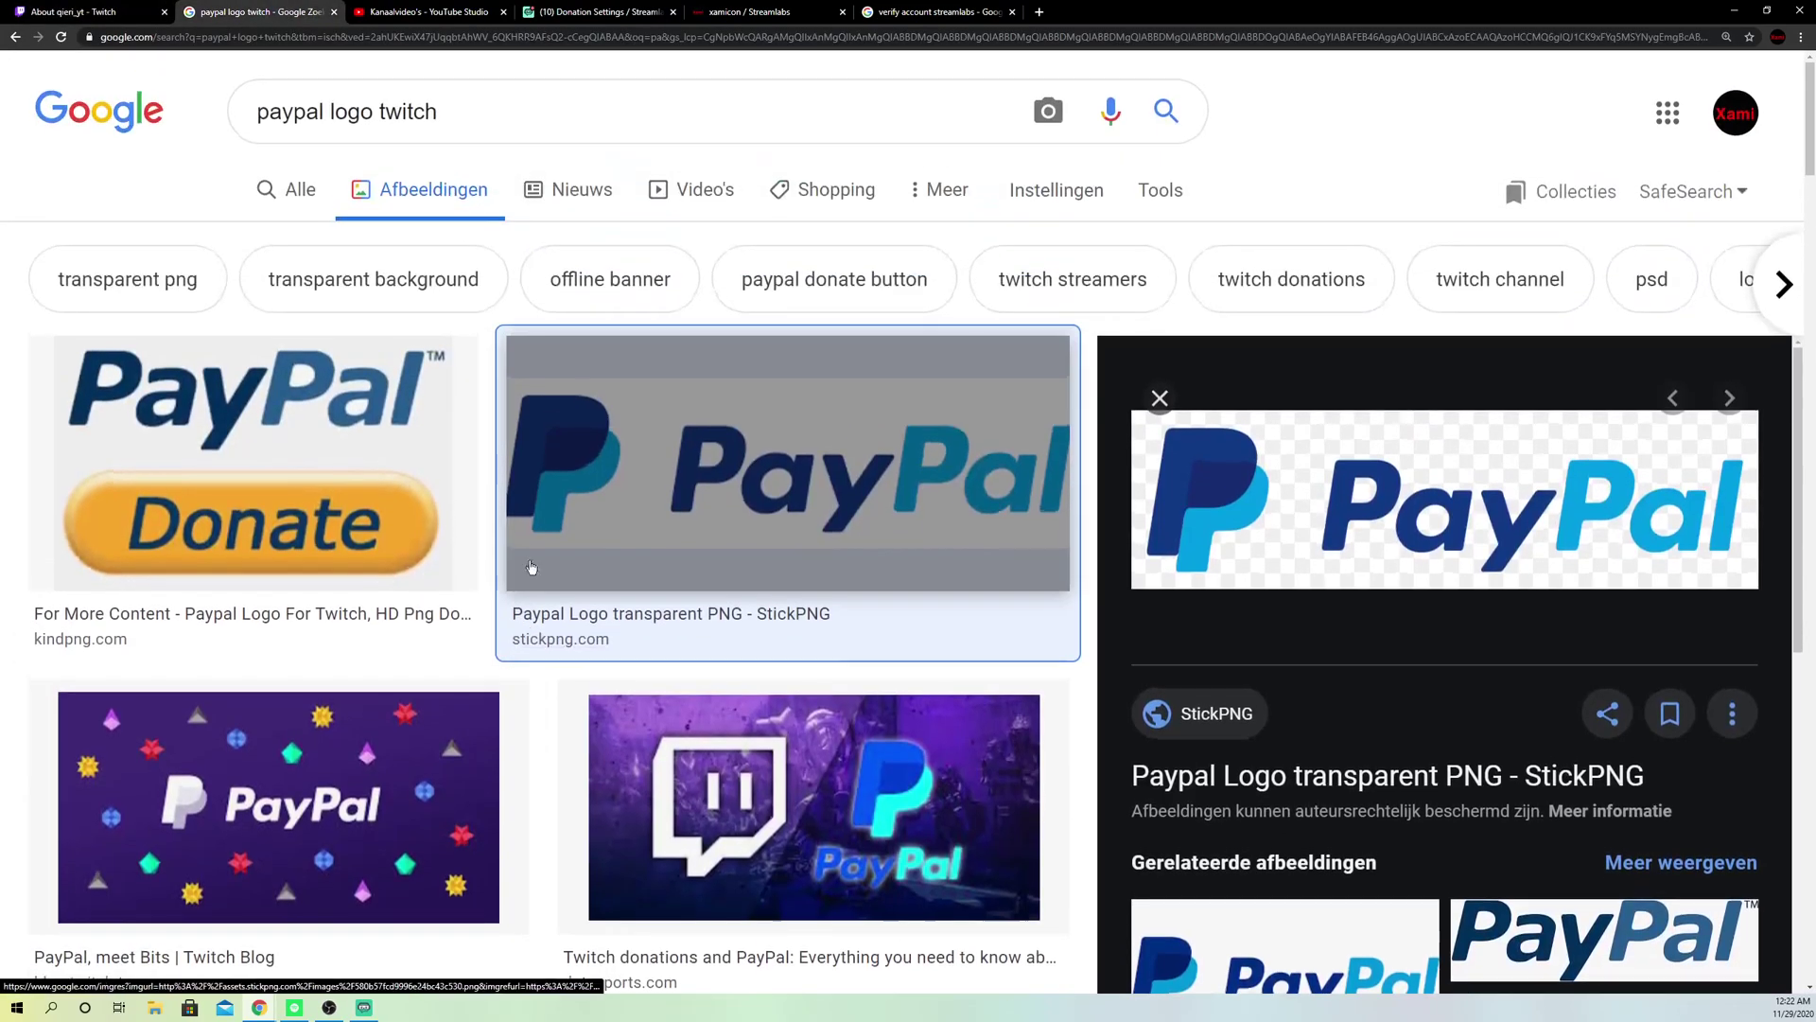
triple_click(479, 109)
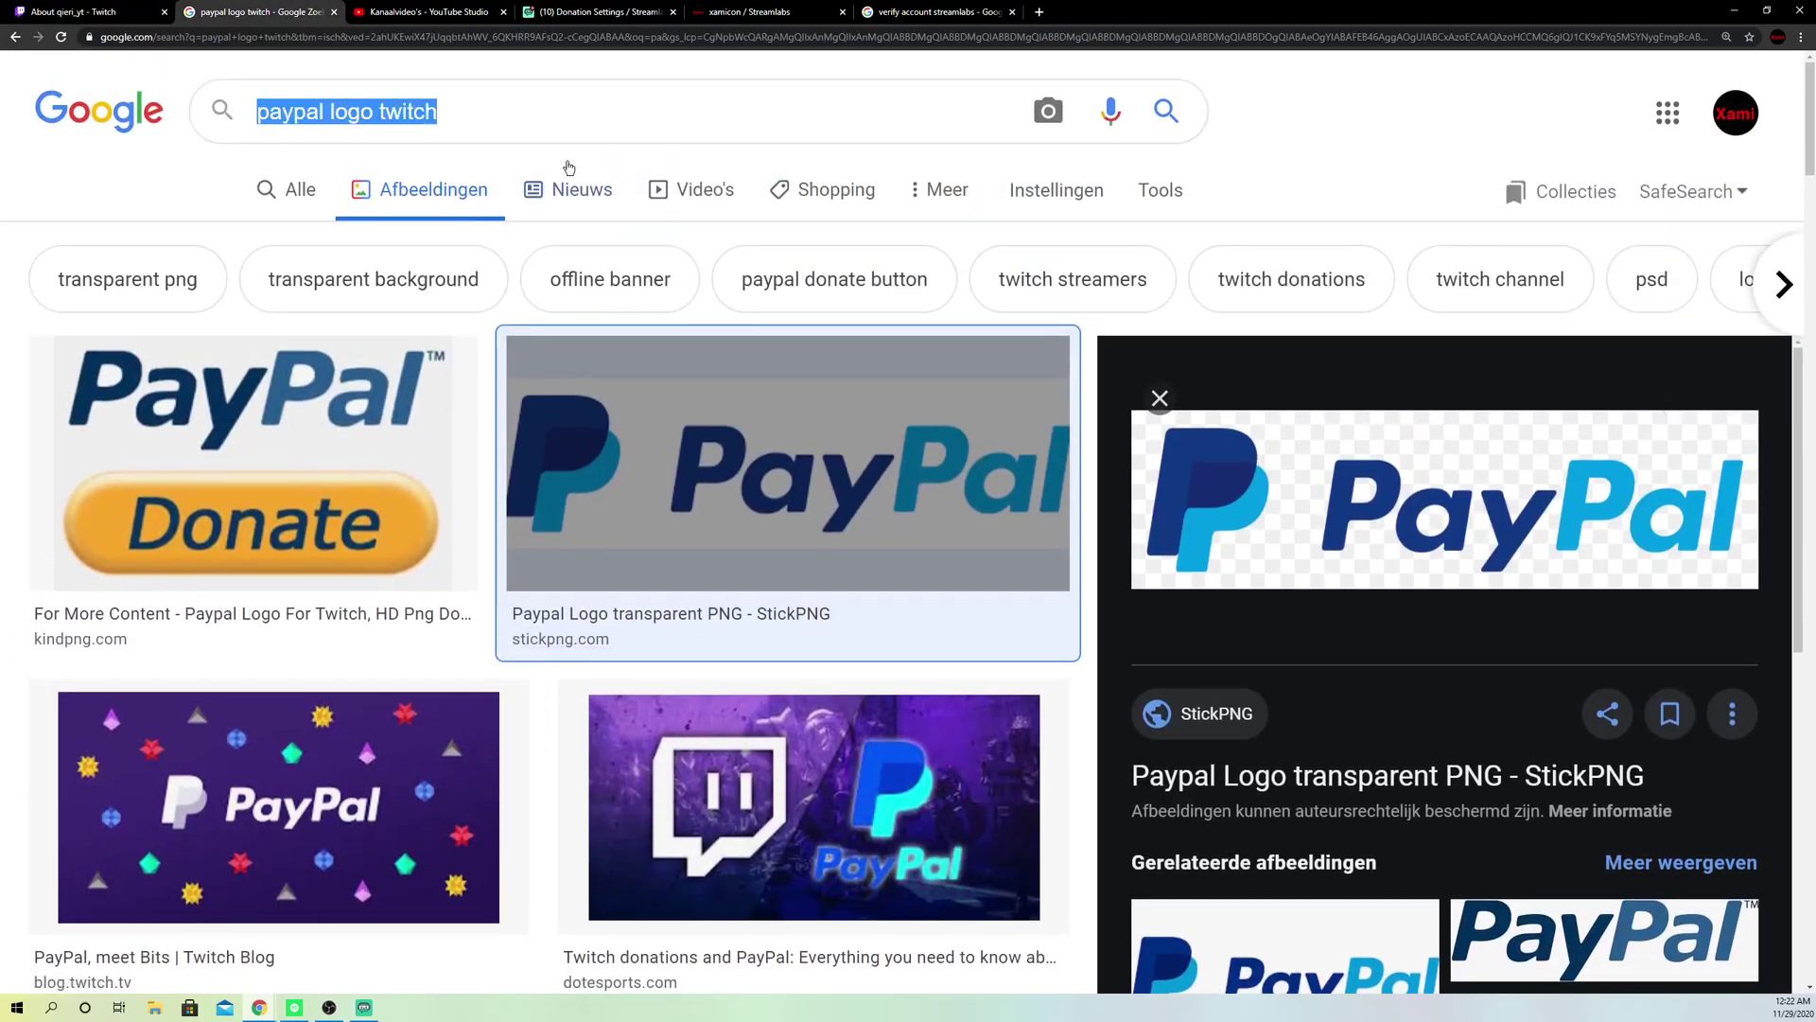
key("BackSpace")
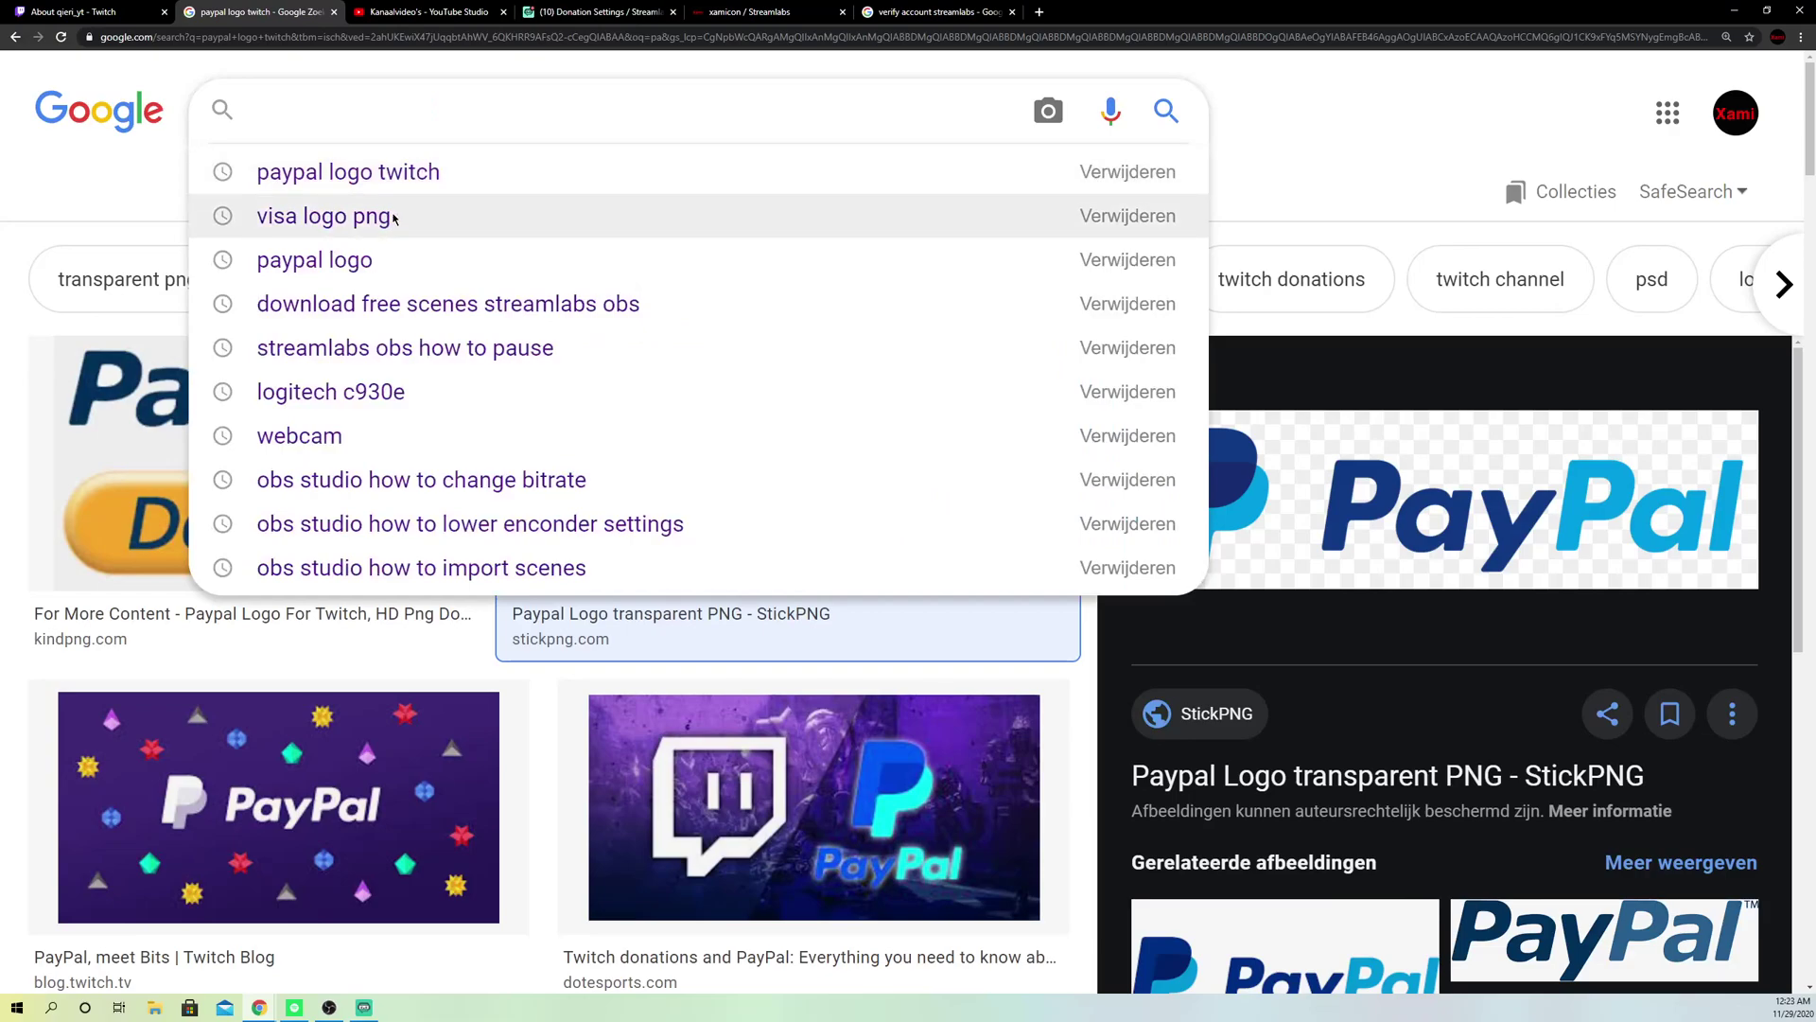
left_click(396, 217)
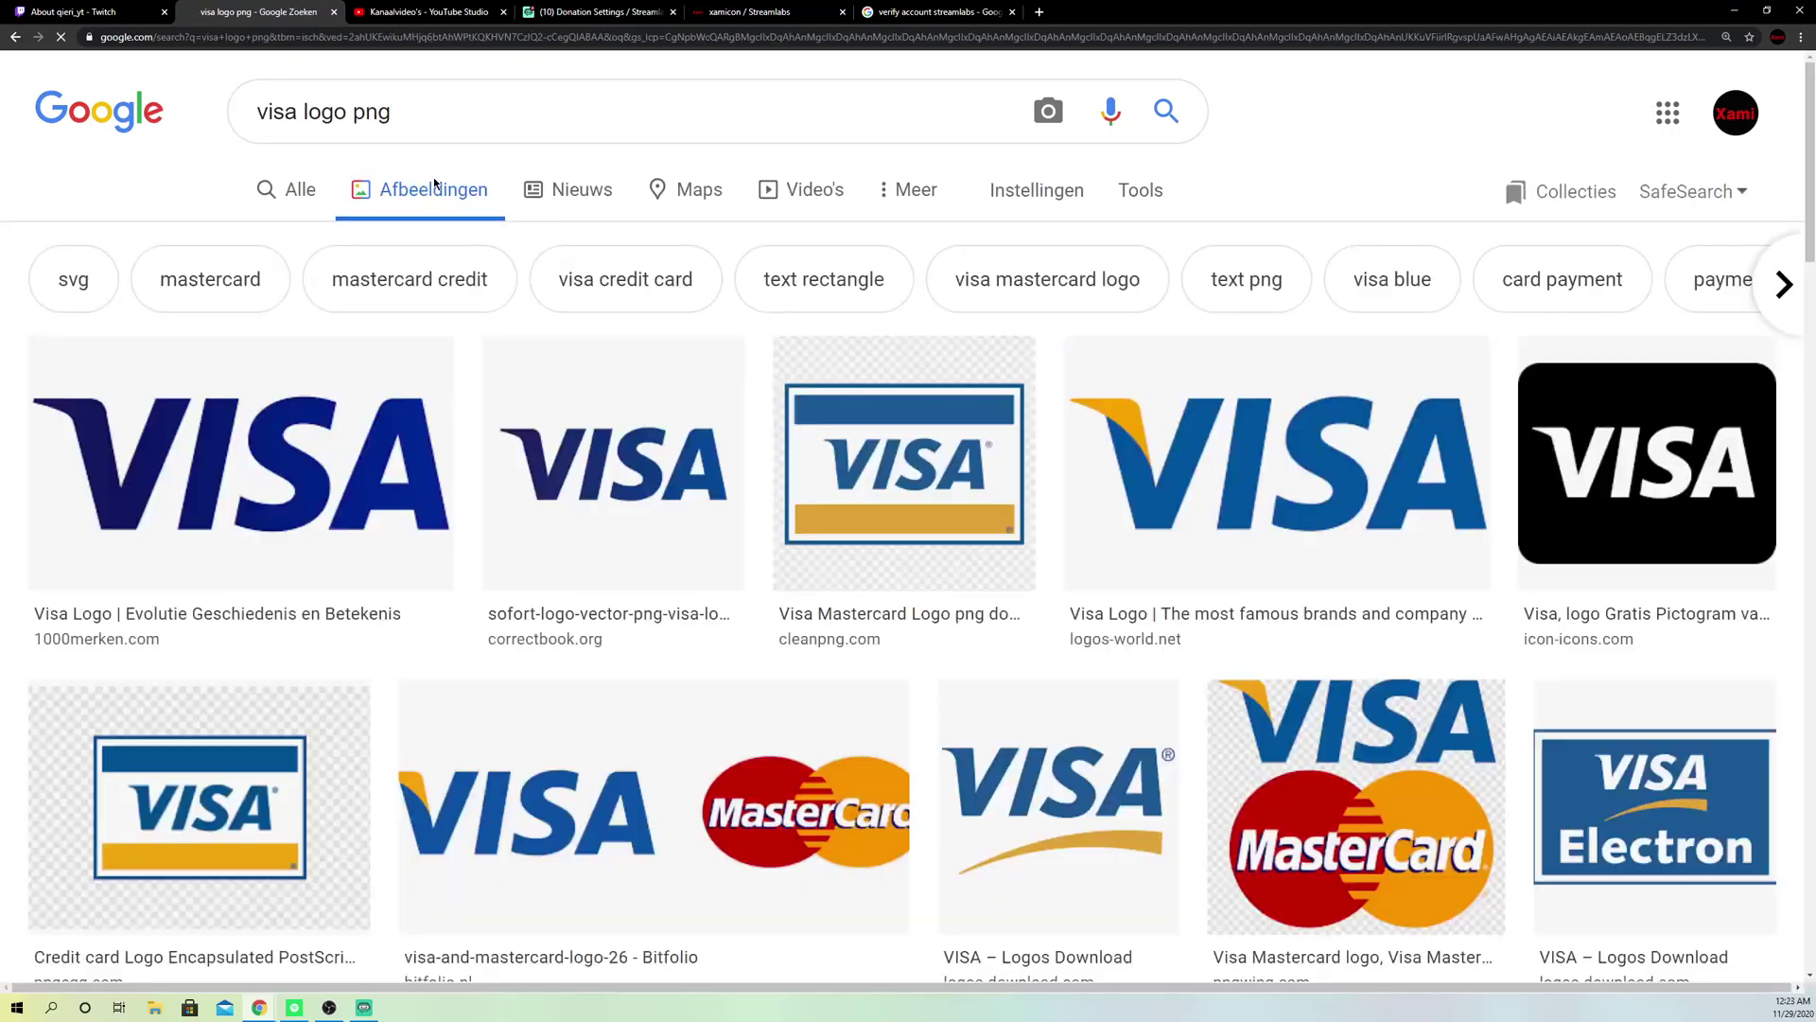
left_click(304, 486)
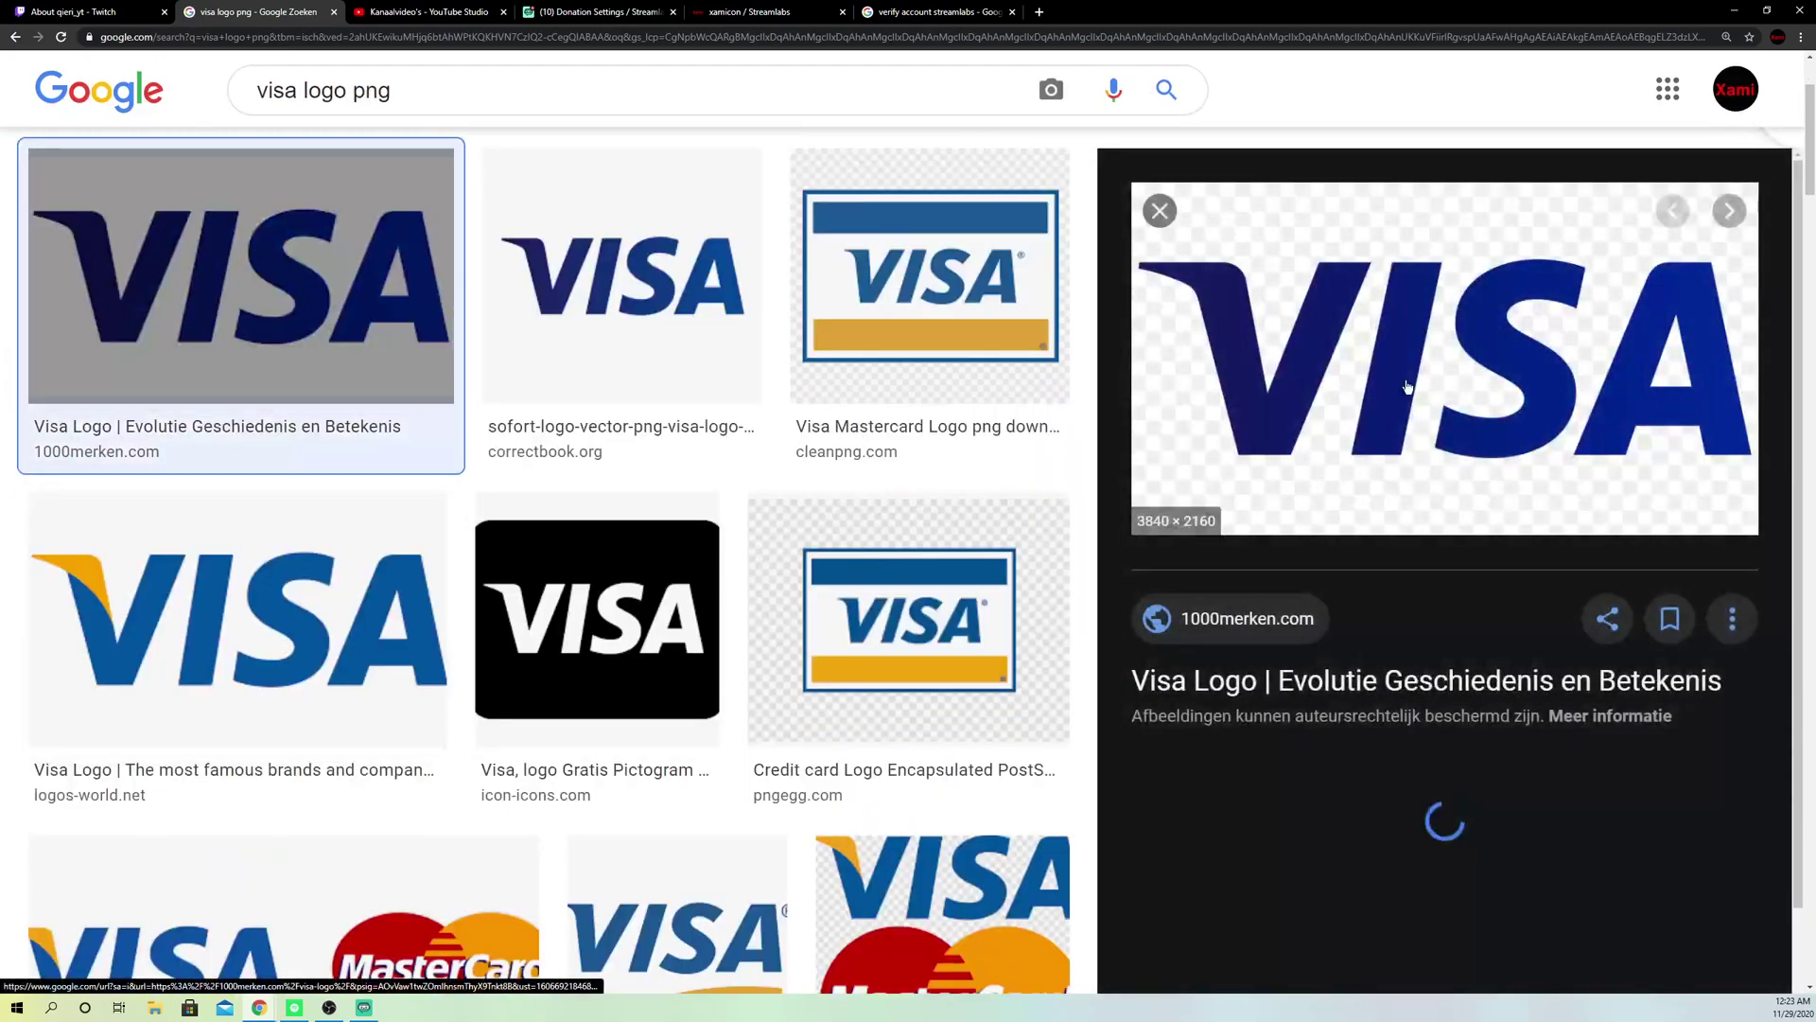
right_click(1362, 400)
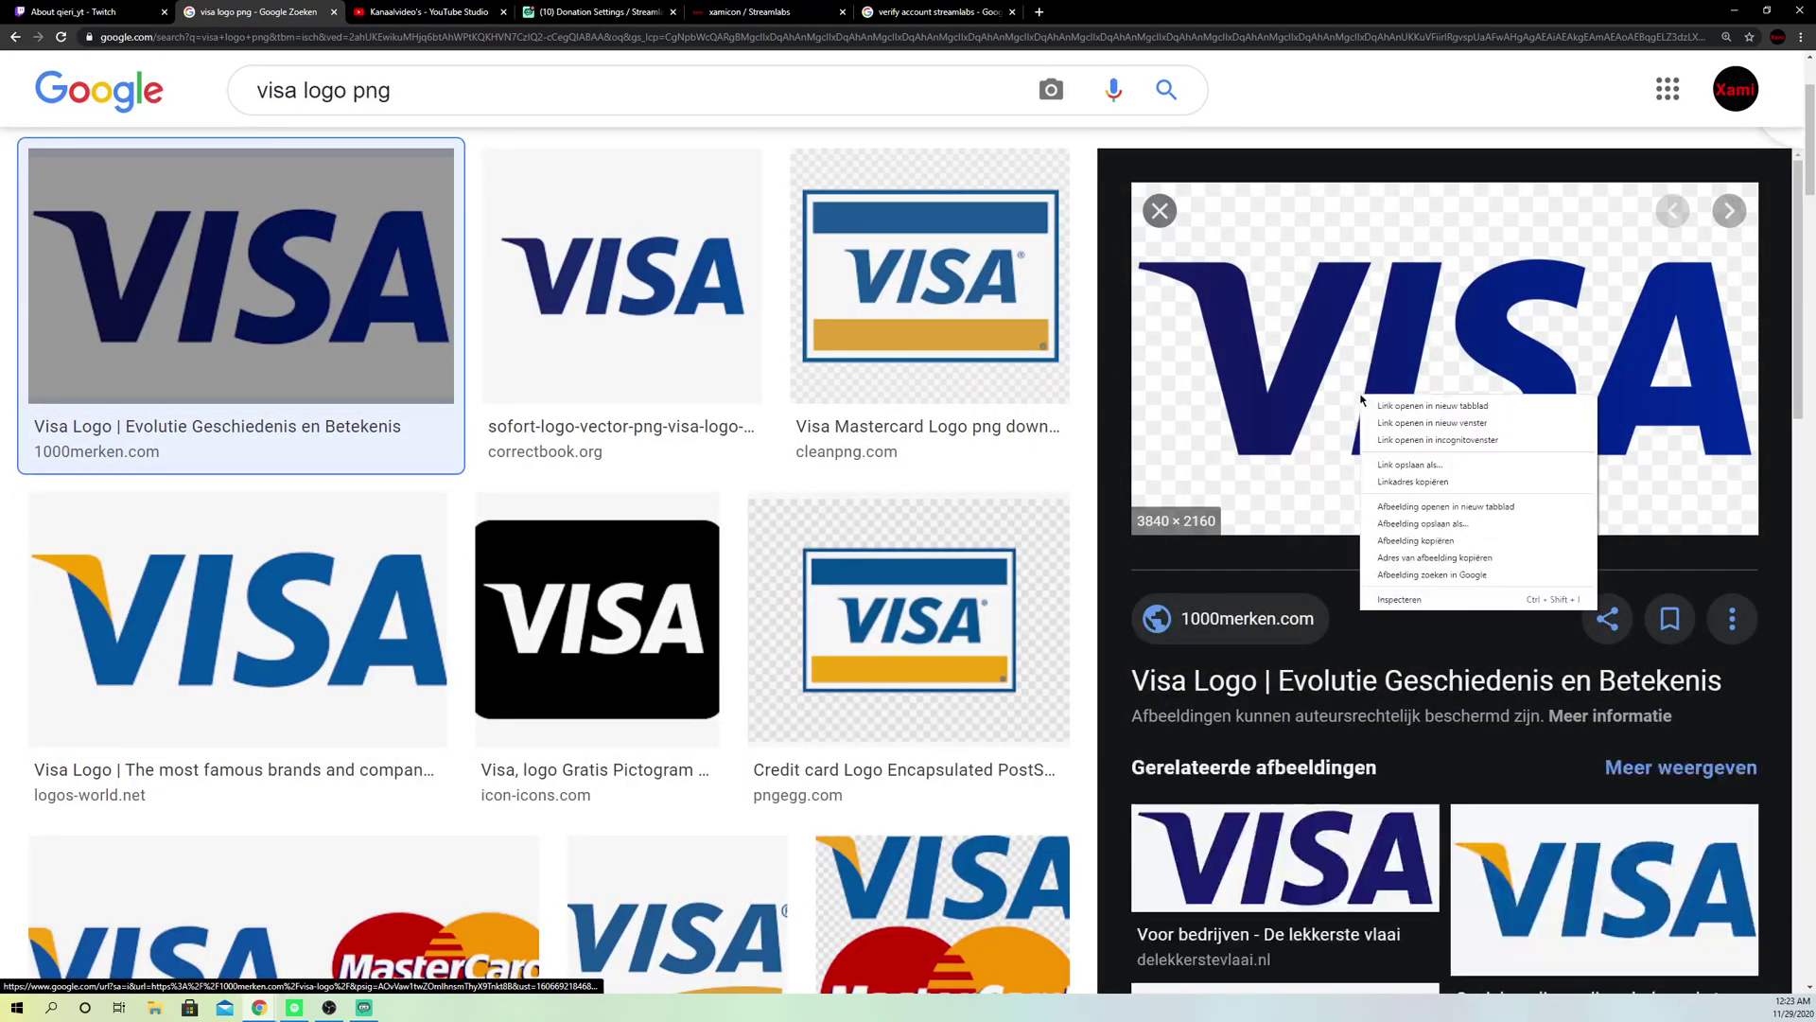
left_click(1425, 541)
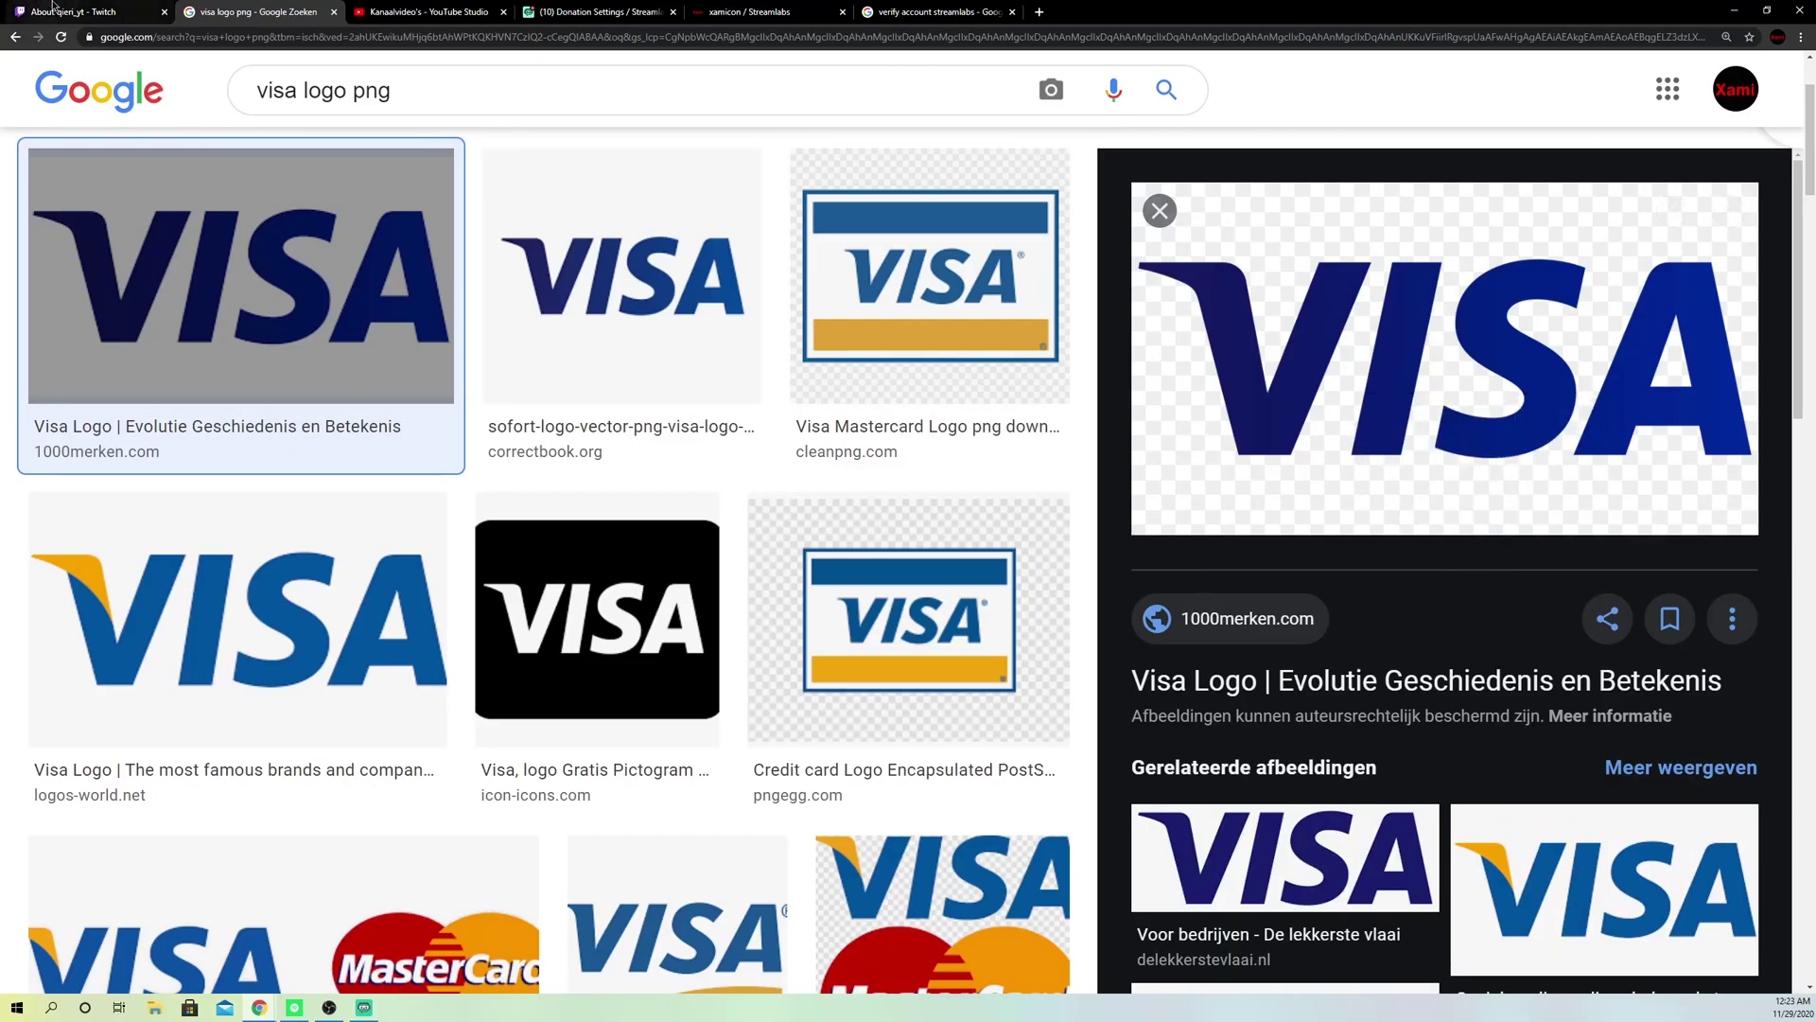
Step: Load the VISA LOGO file from Downloads as the visa donation panel's image
left_click(71, 13)
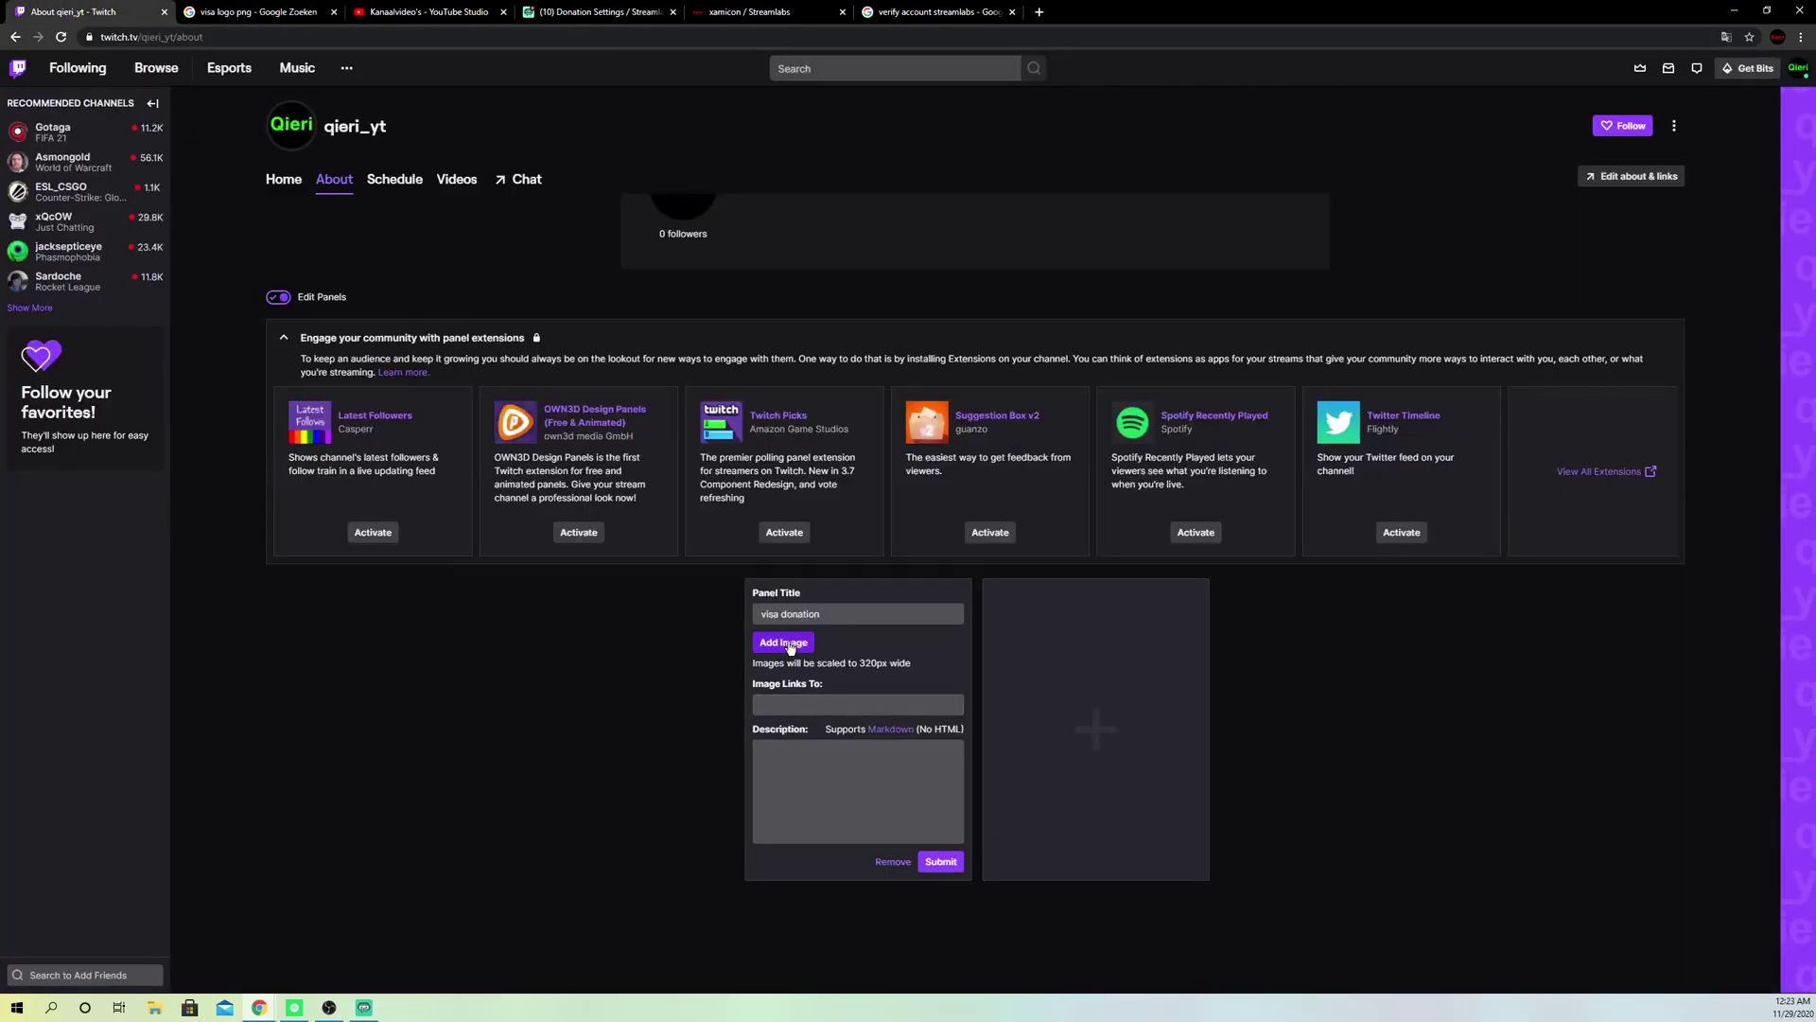
left_click(797, 643)
left_click(927, 543)
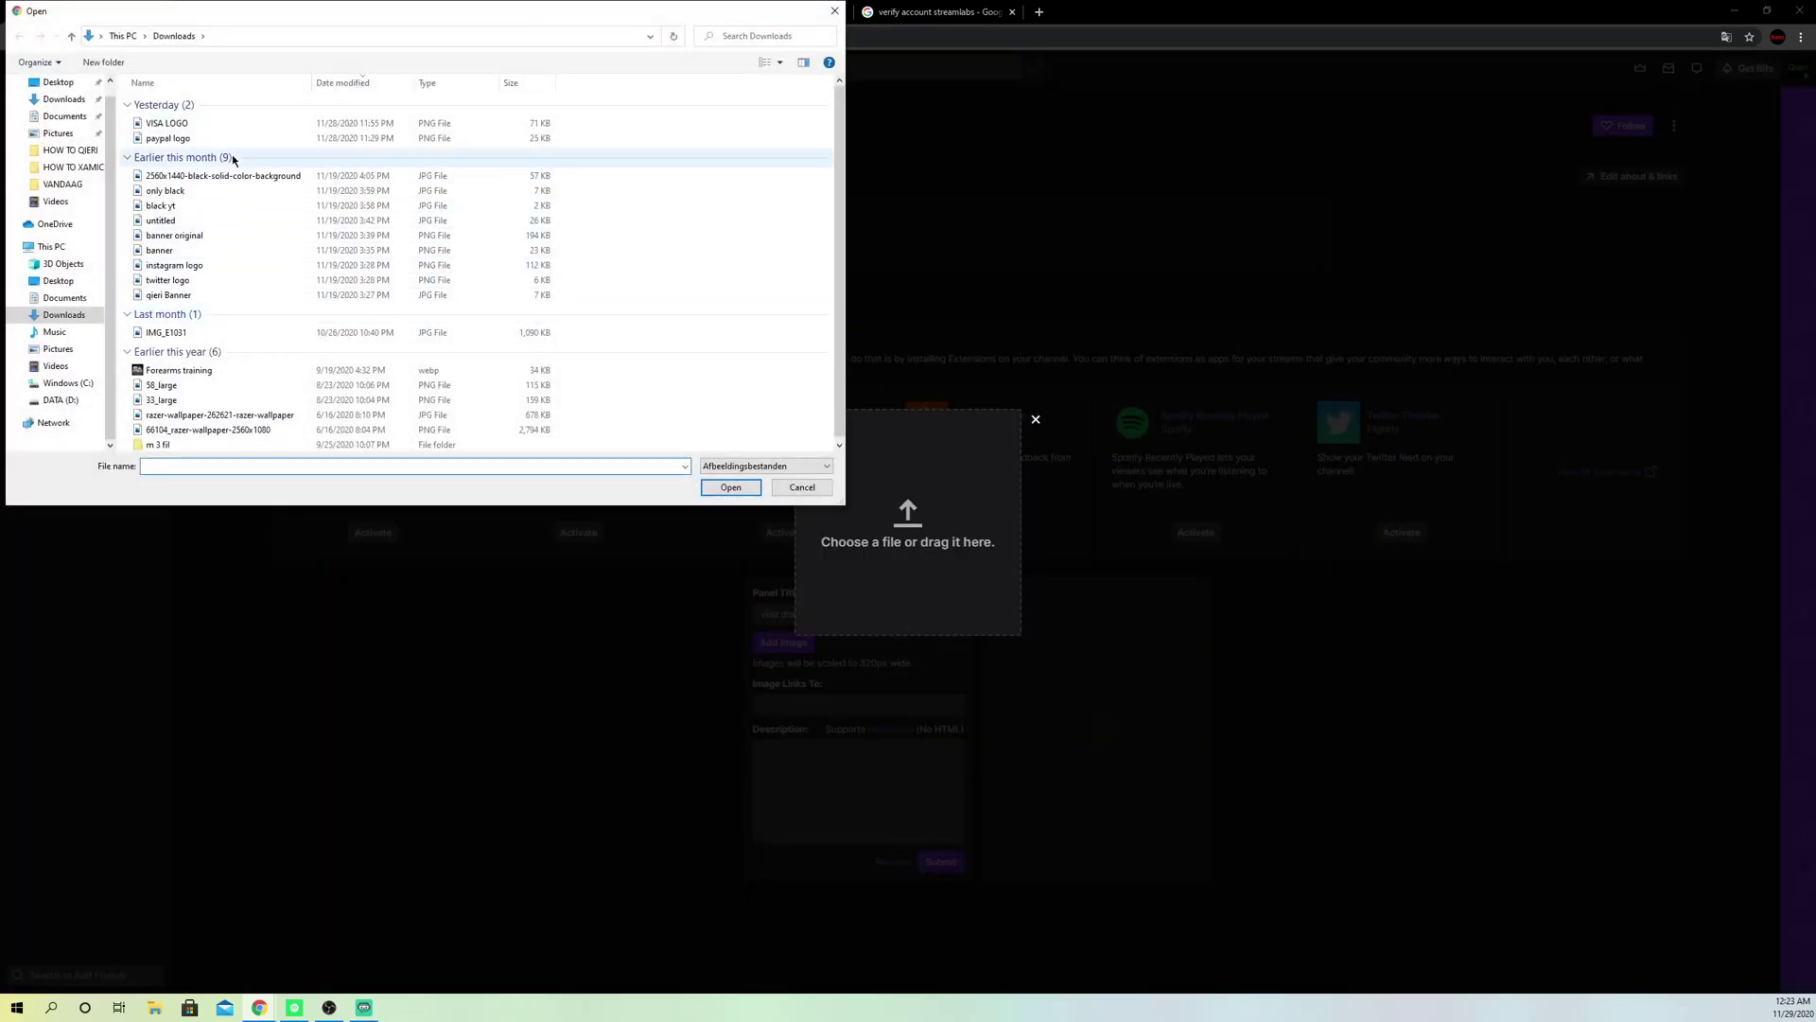
left_click(172, 126)
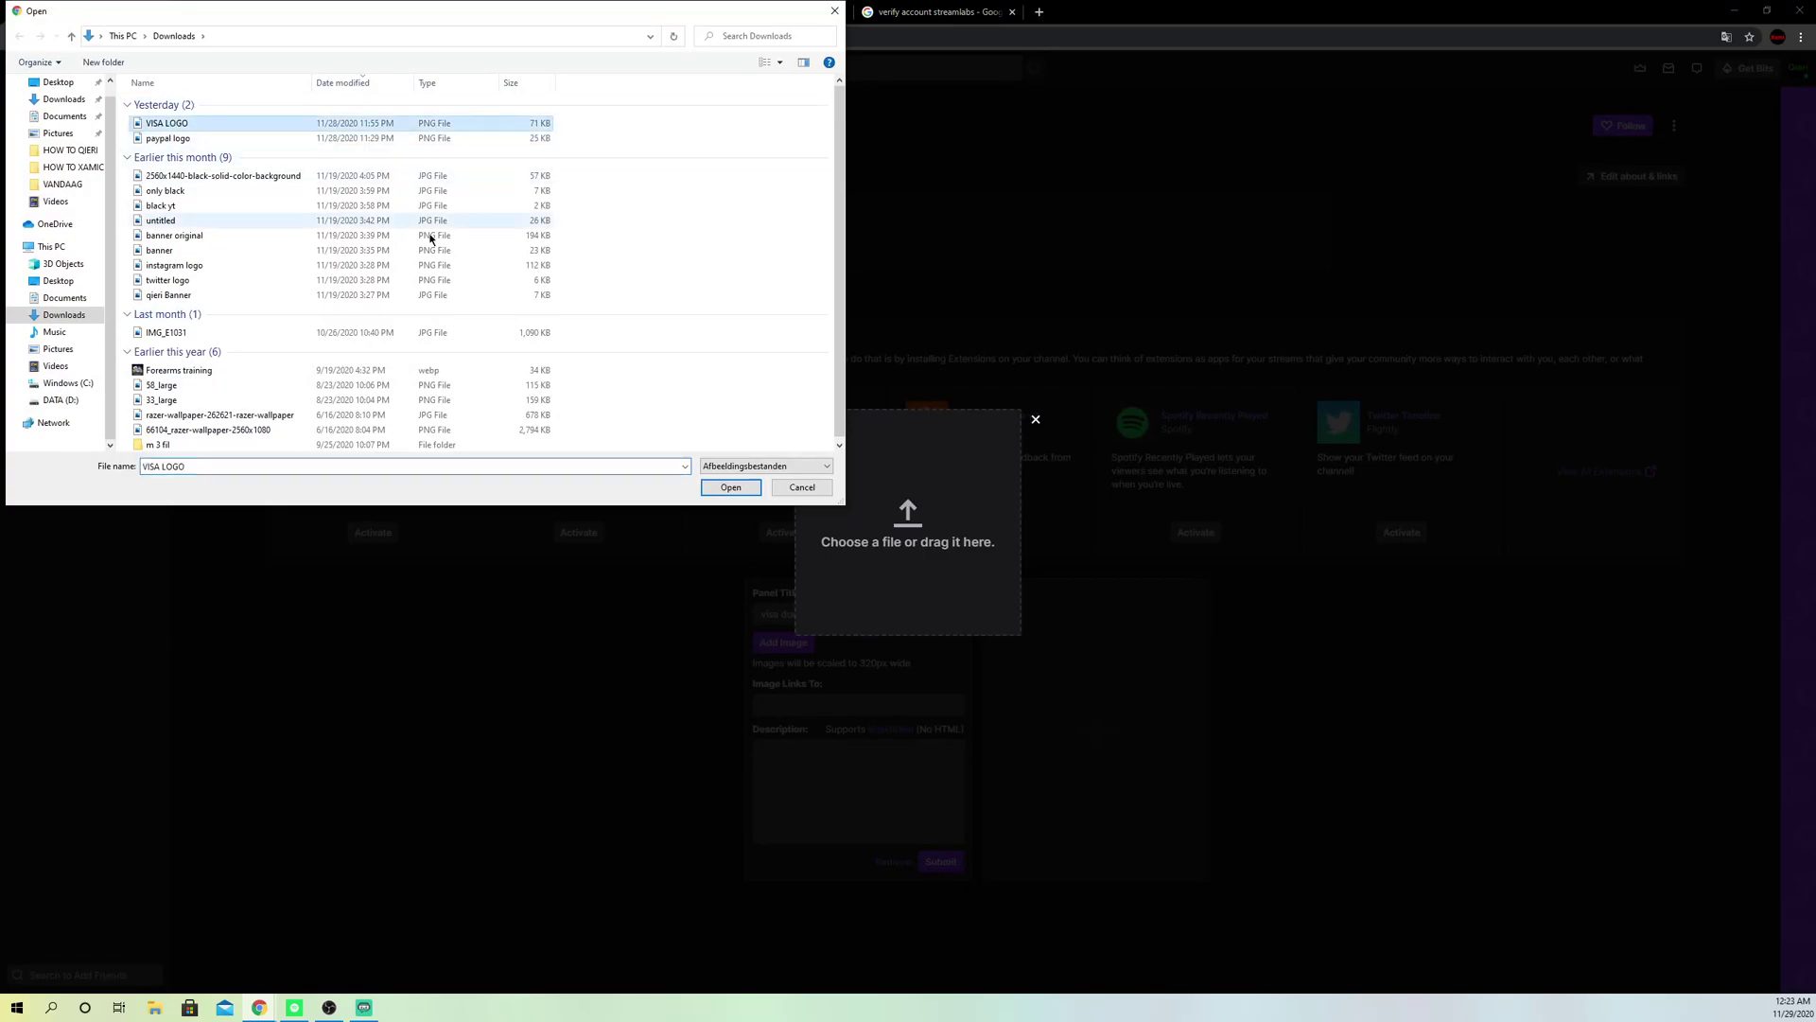
left_click(731, 488)
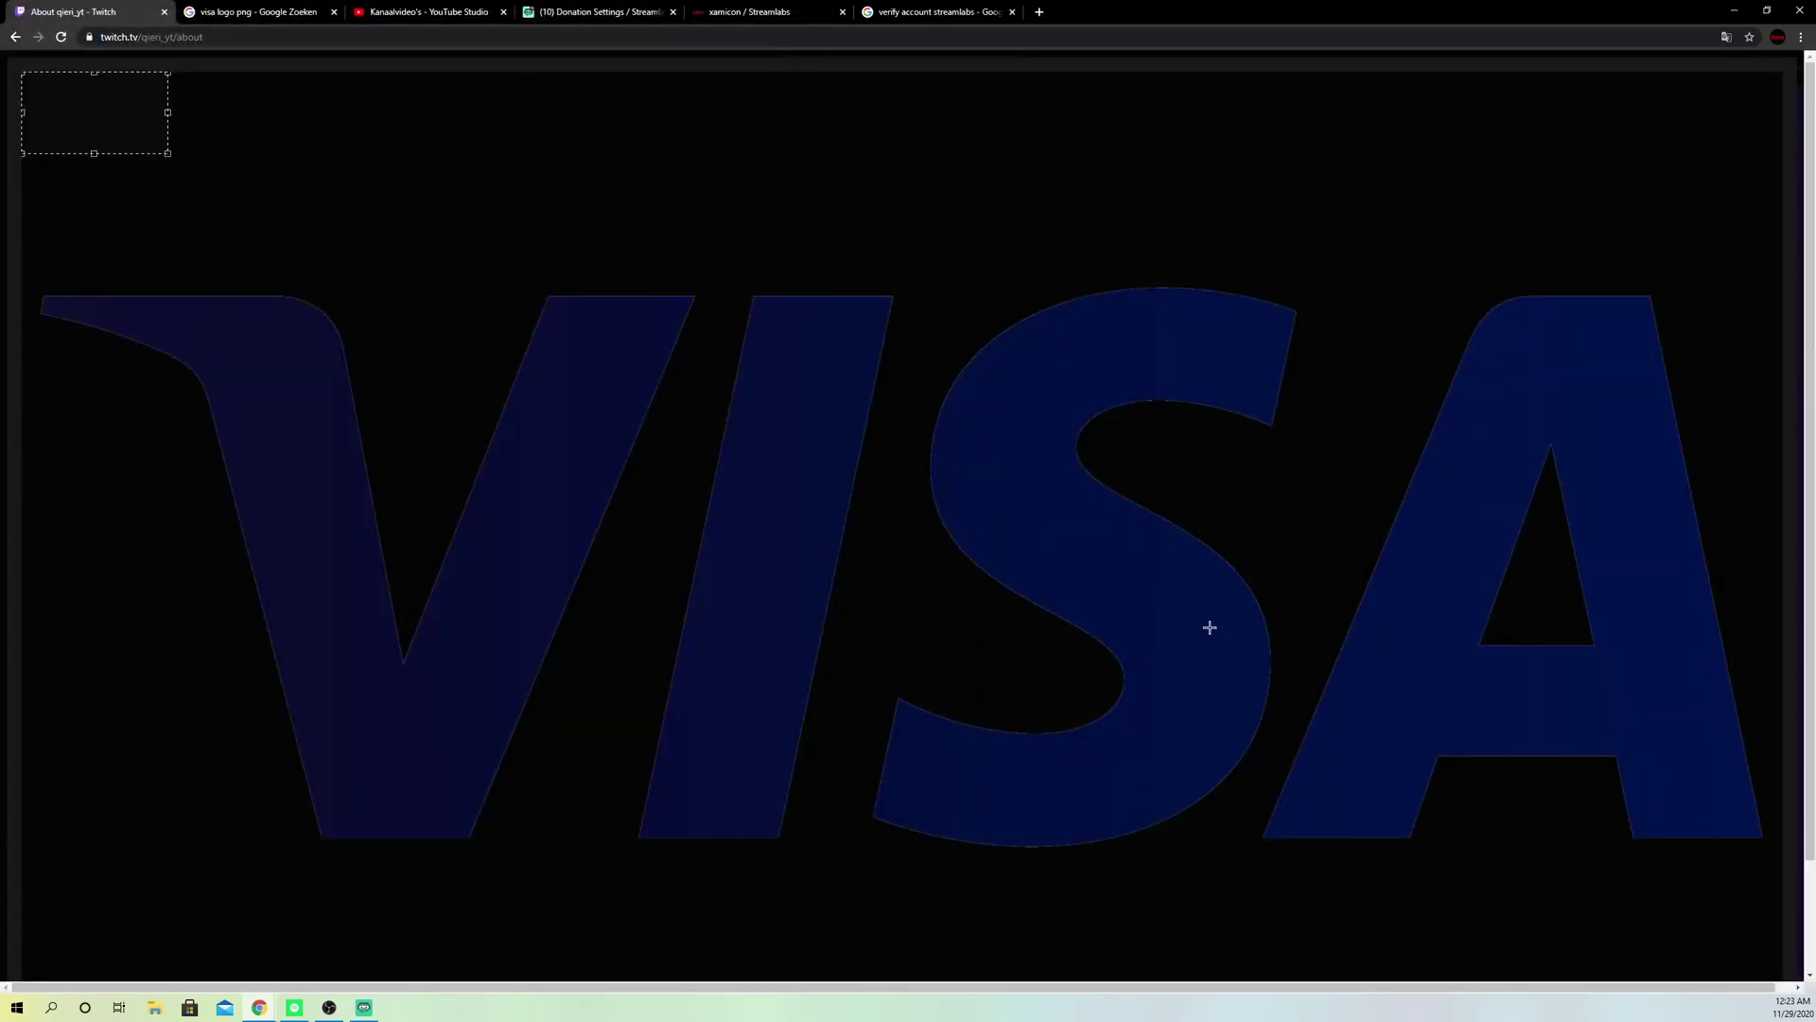
Step: Crop the image tightly around the Visa logo, attach it, then browse for another image
left_click_drag(167, 155, 1782, 980)
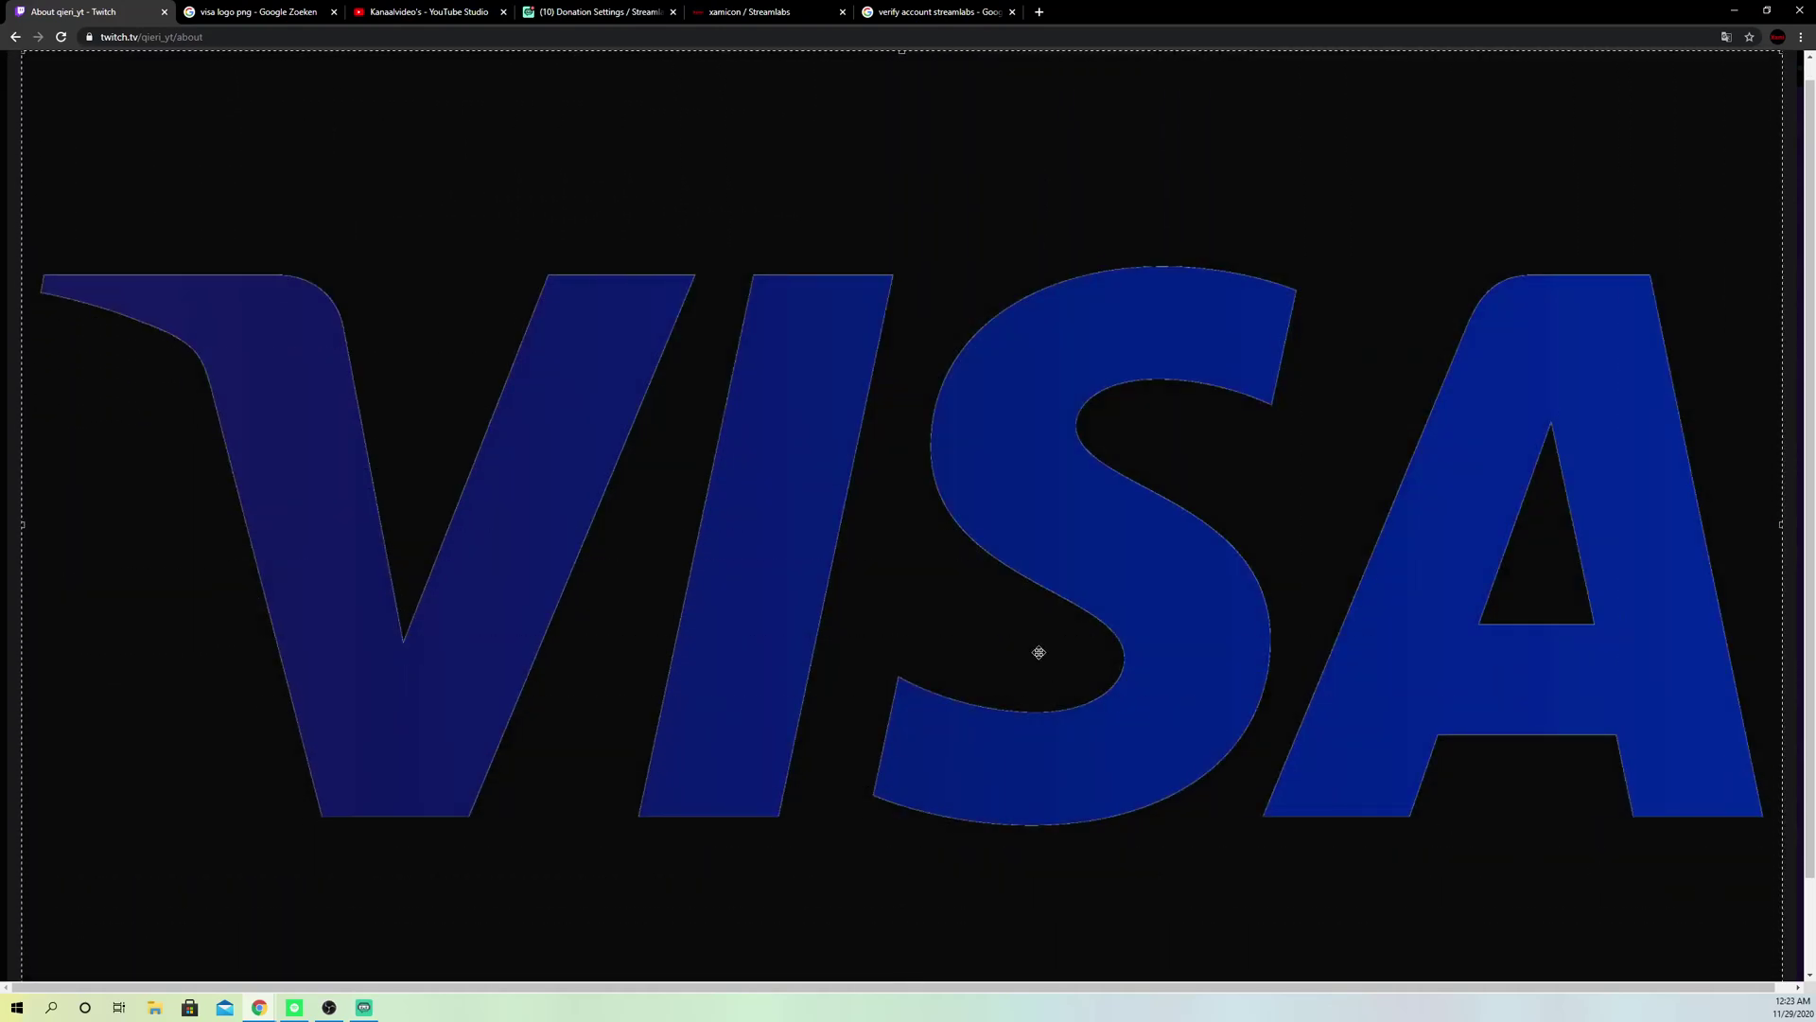
scroll(1378, 803, "down", 1)
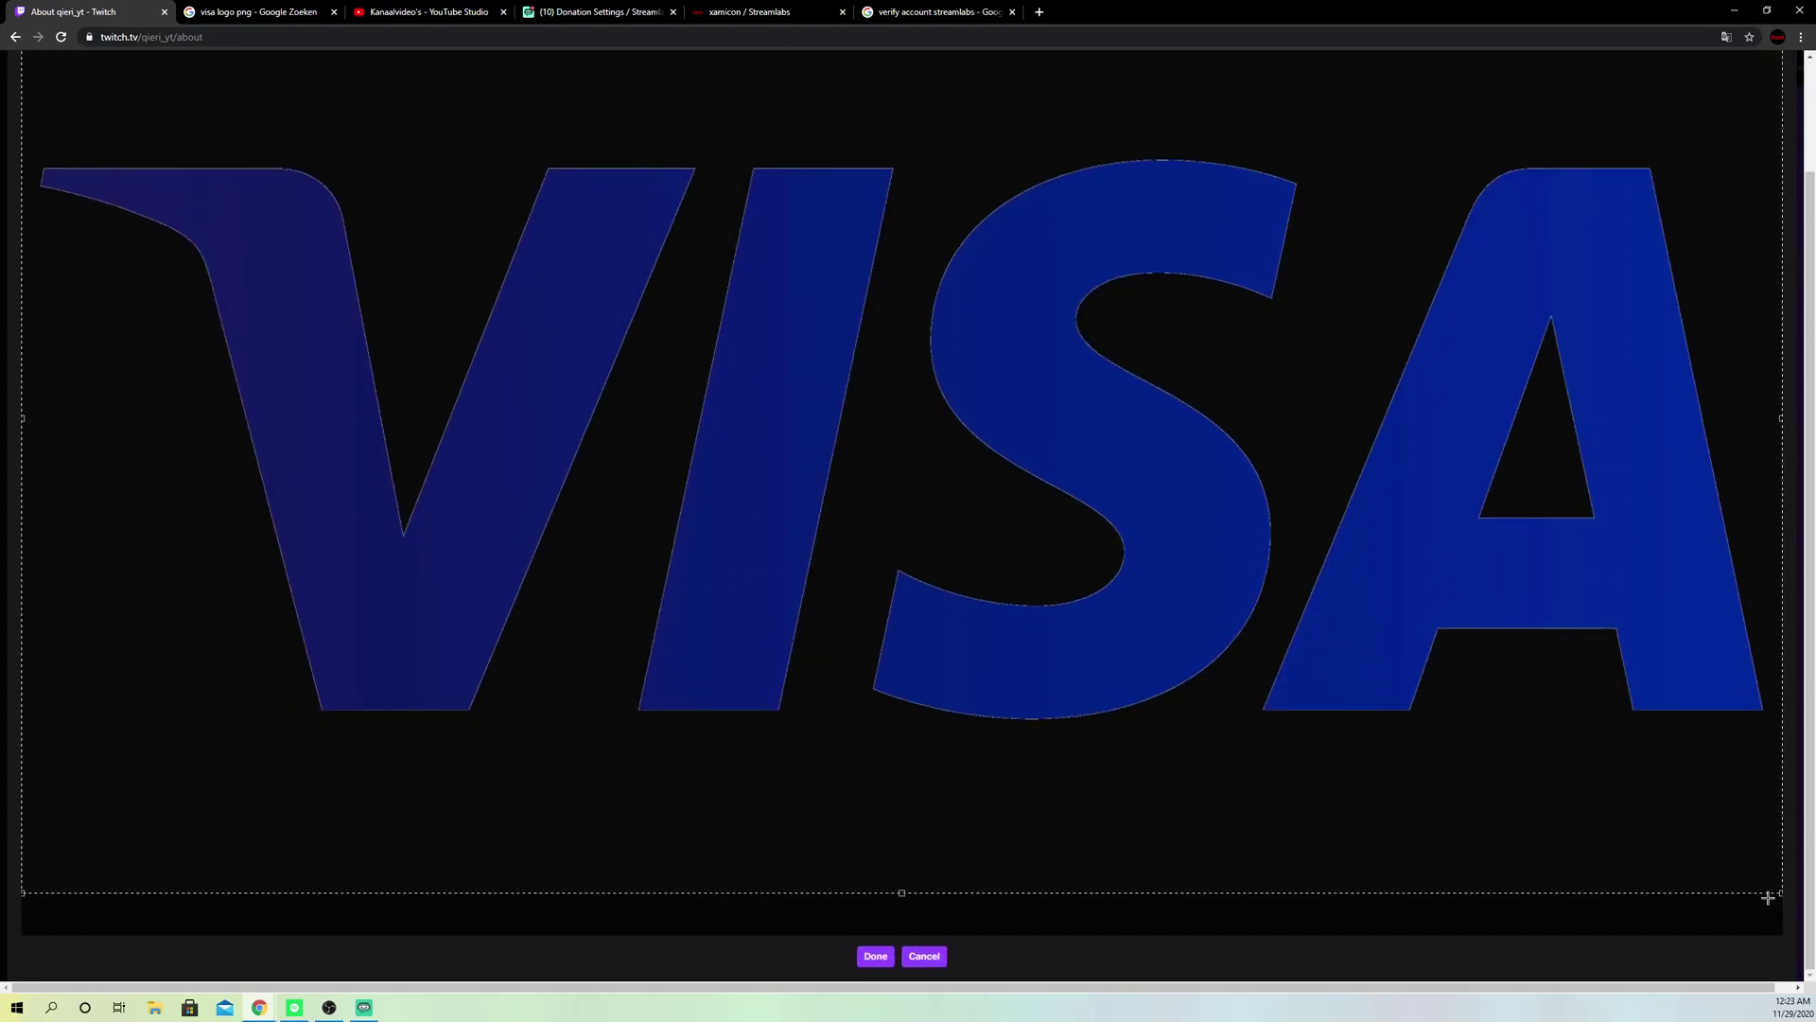
left_click_drag(1779, 890, 1781, 795)
scroll(808, 586, "up", 1)
left_click_drag(23, 74, 54, 237)
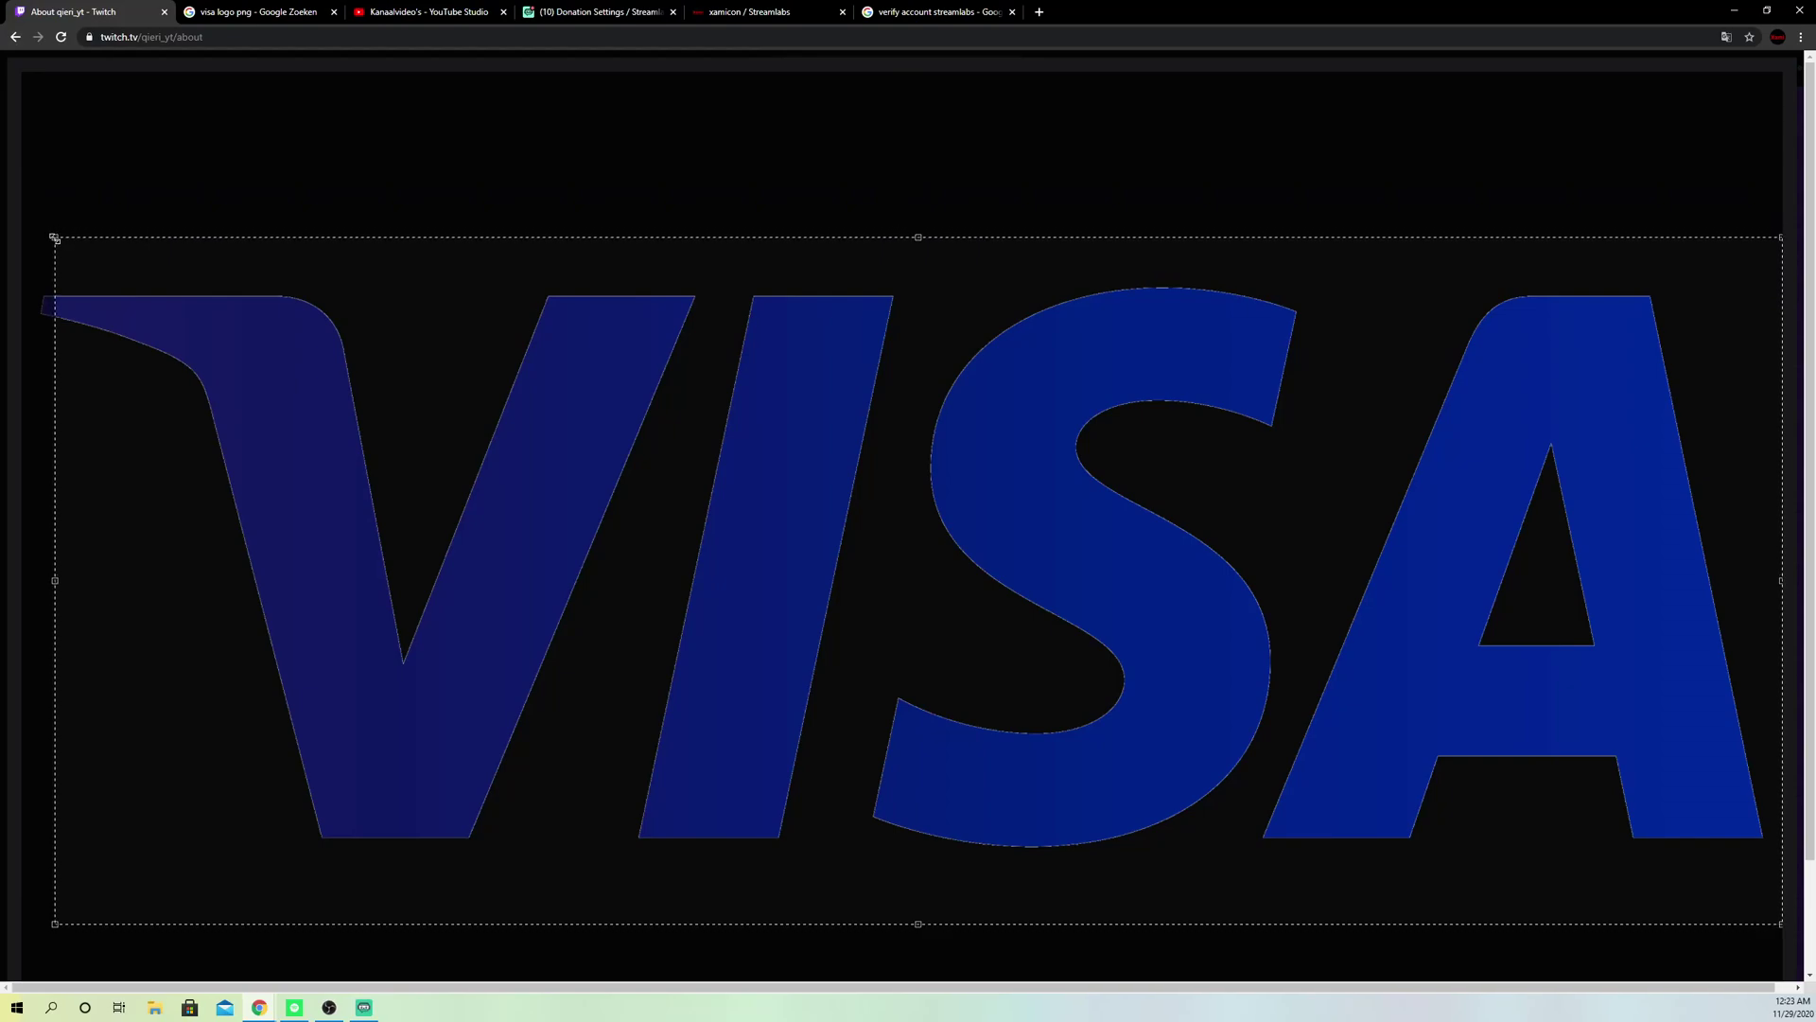
scroll(770, 523, "down", 1)
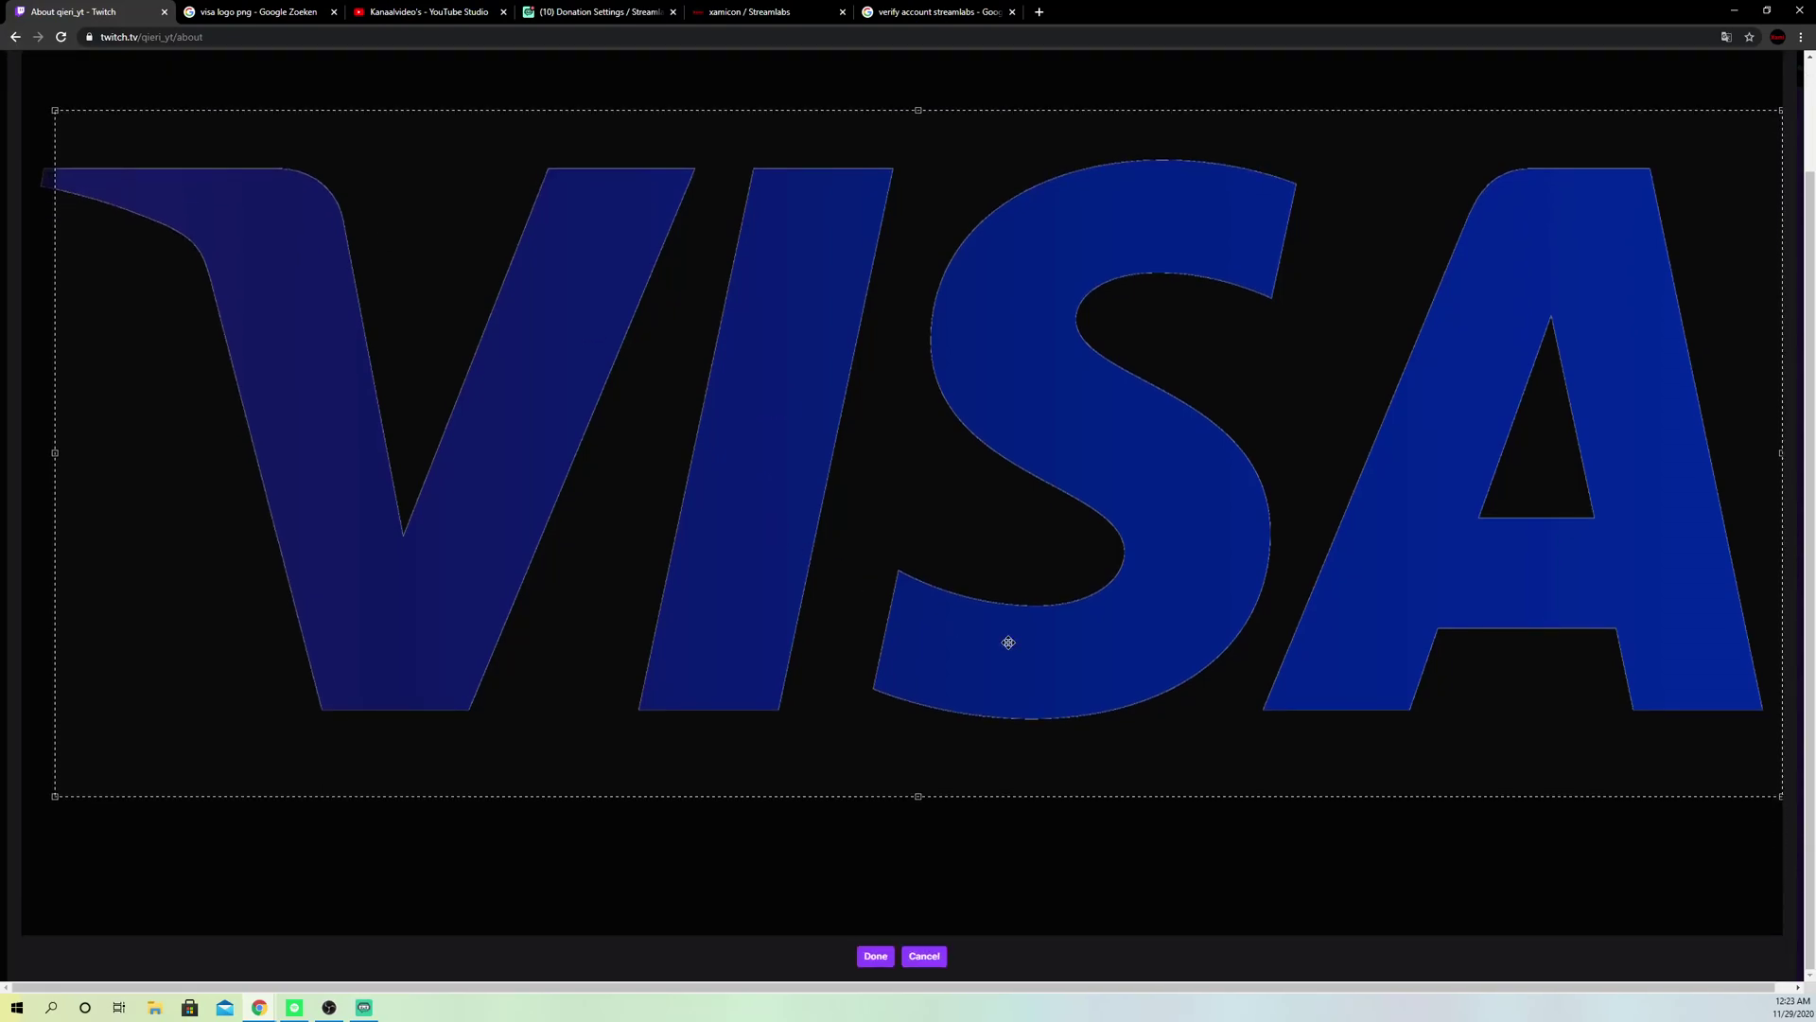
left_click(875, 958)
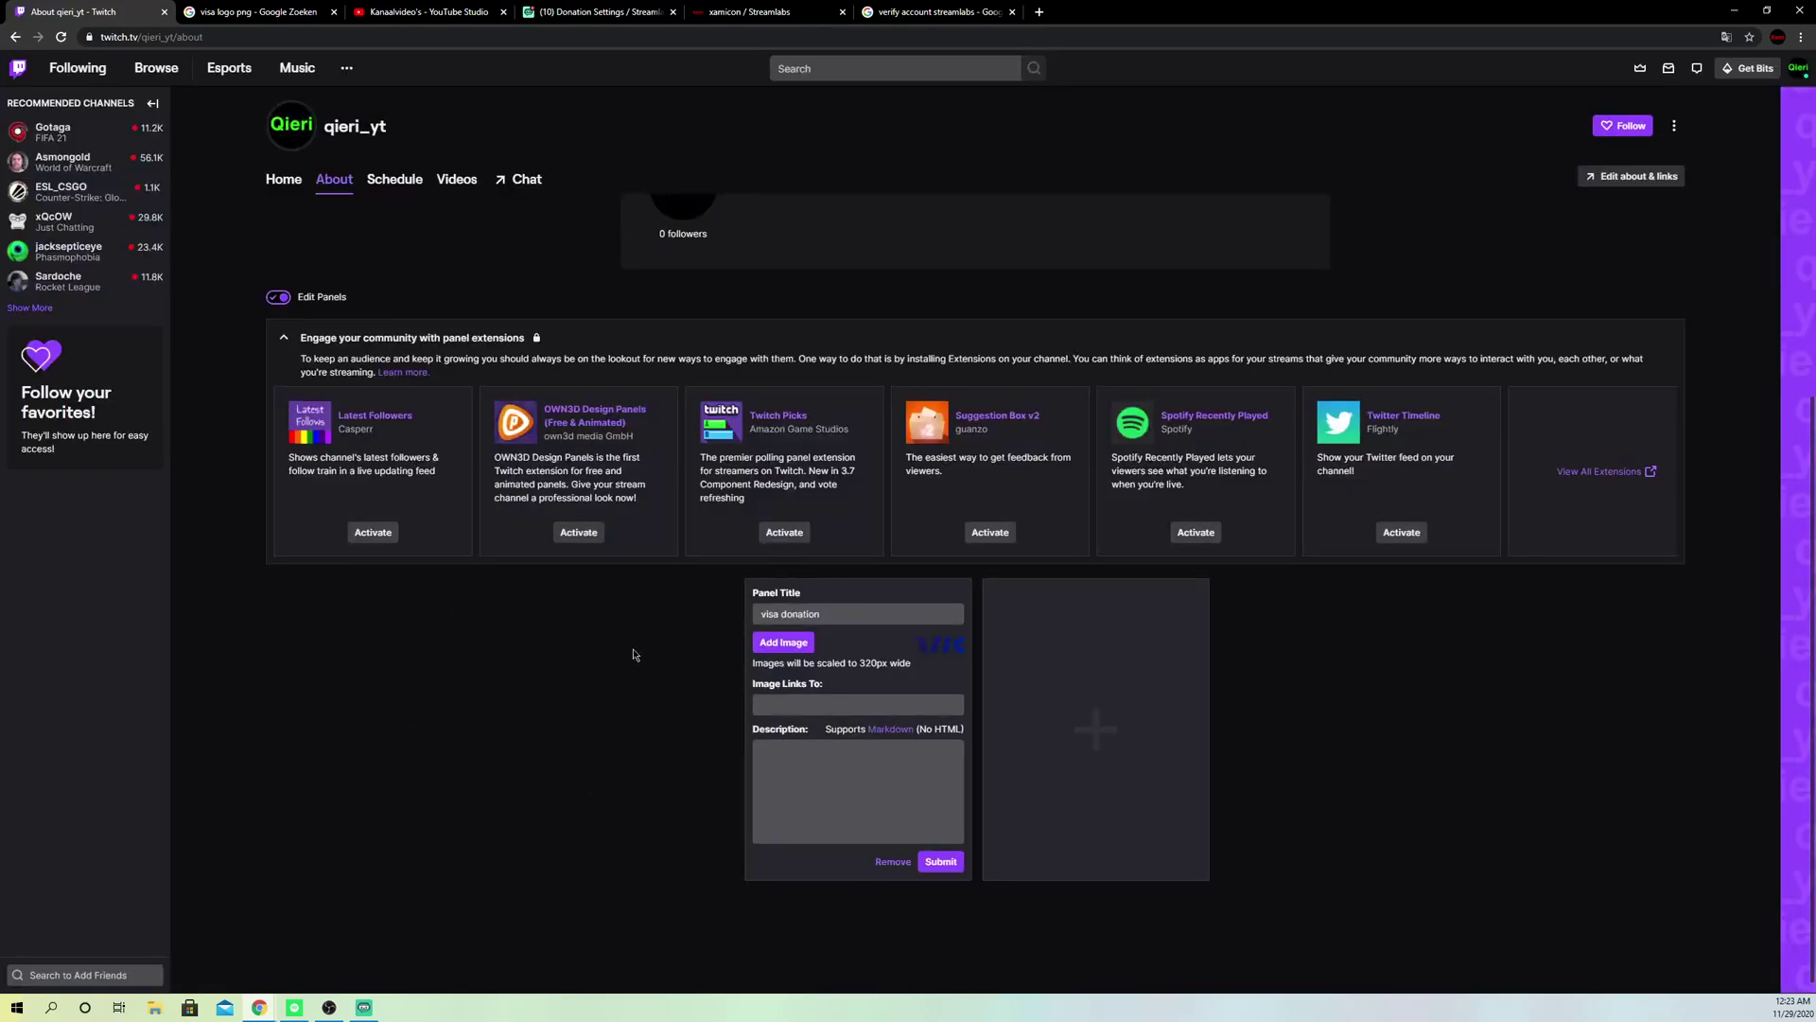
left_click(895, 656)
left_click(914, 500)
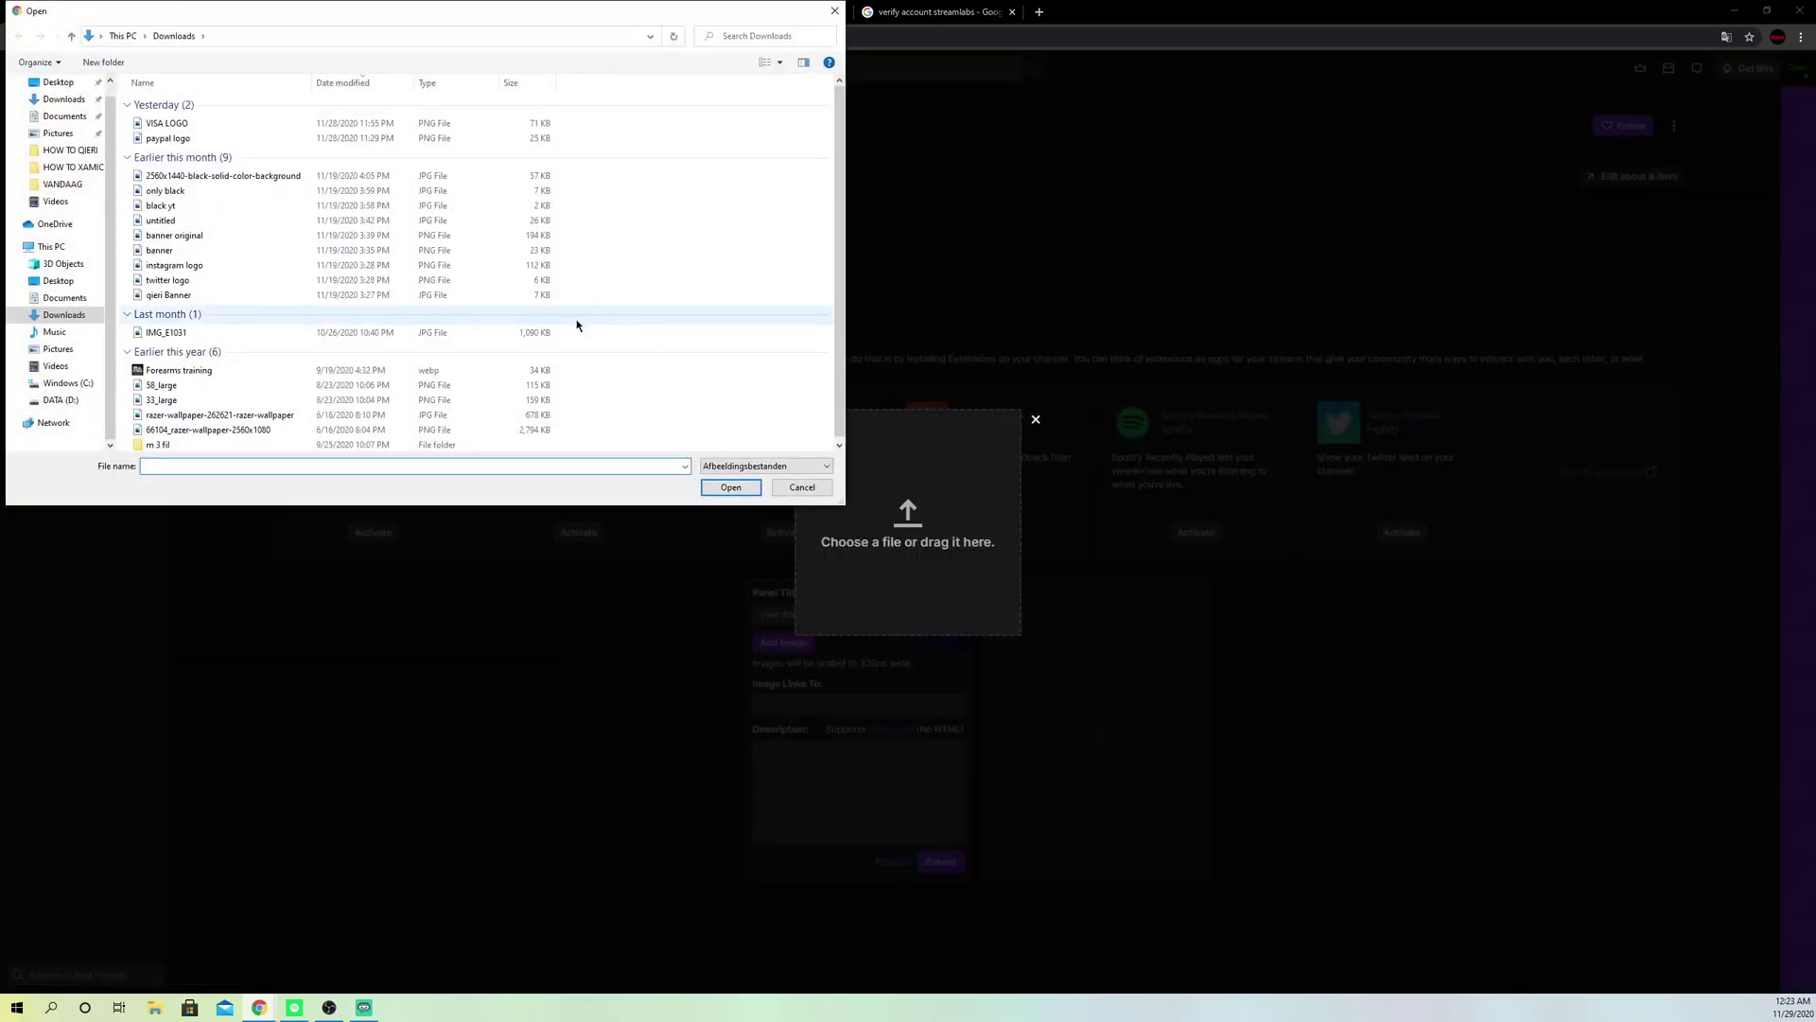
Step: Refine the Visa logo image search to 'visa logo png twitch'
left_click(828, 15)
left_click(255, 12)
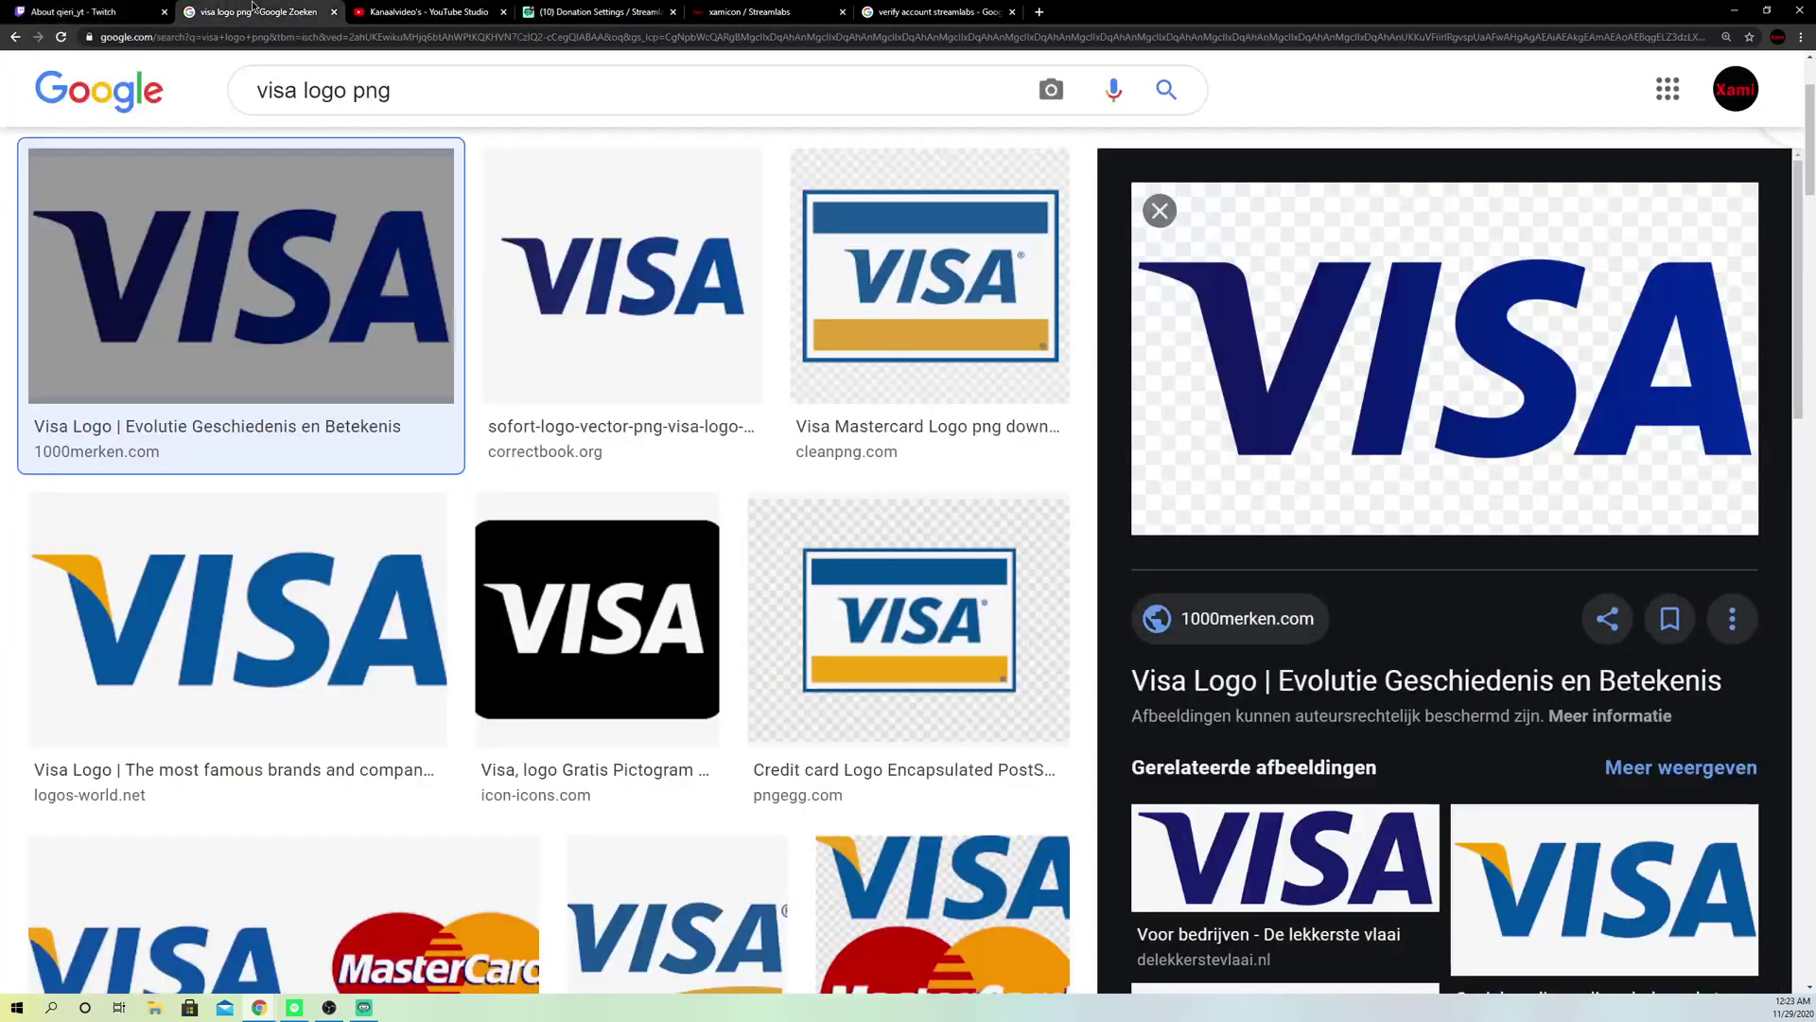
scroll(662, 360, "up", 3)
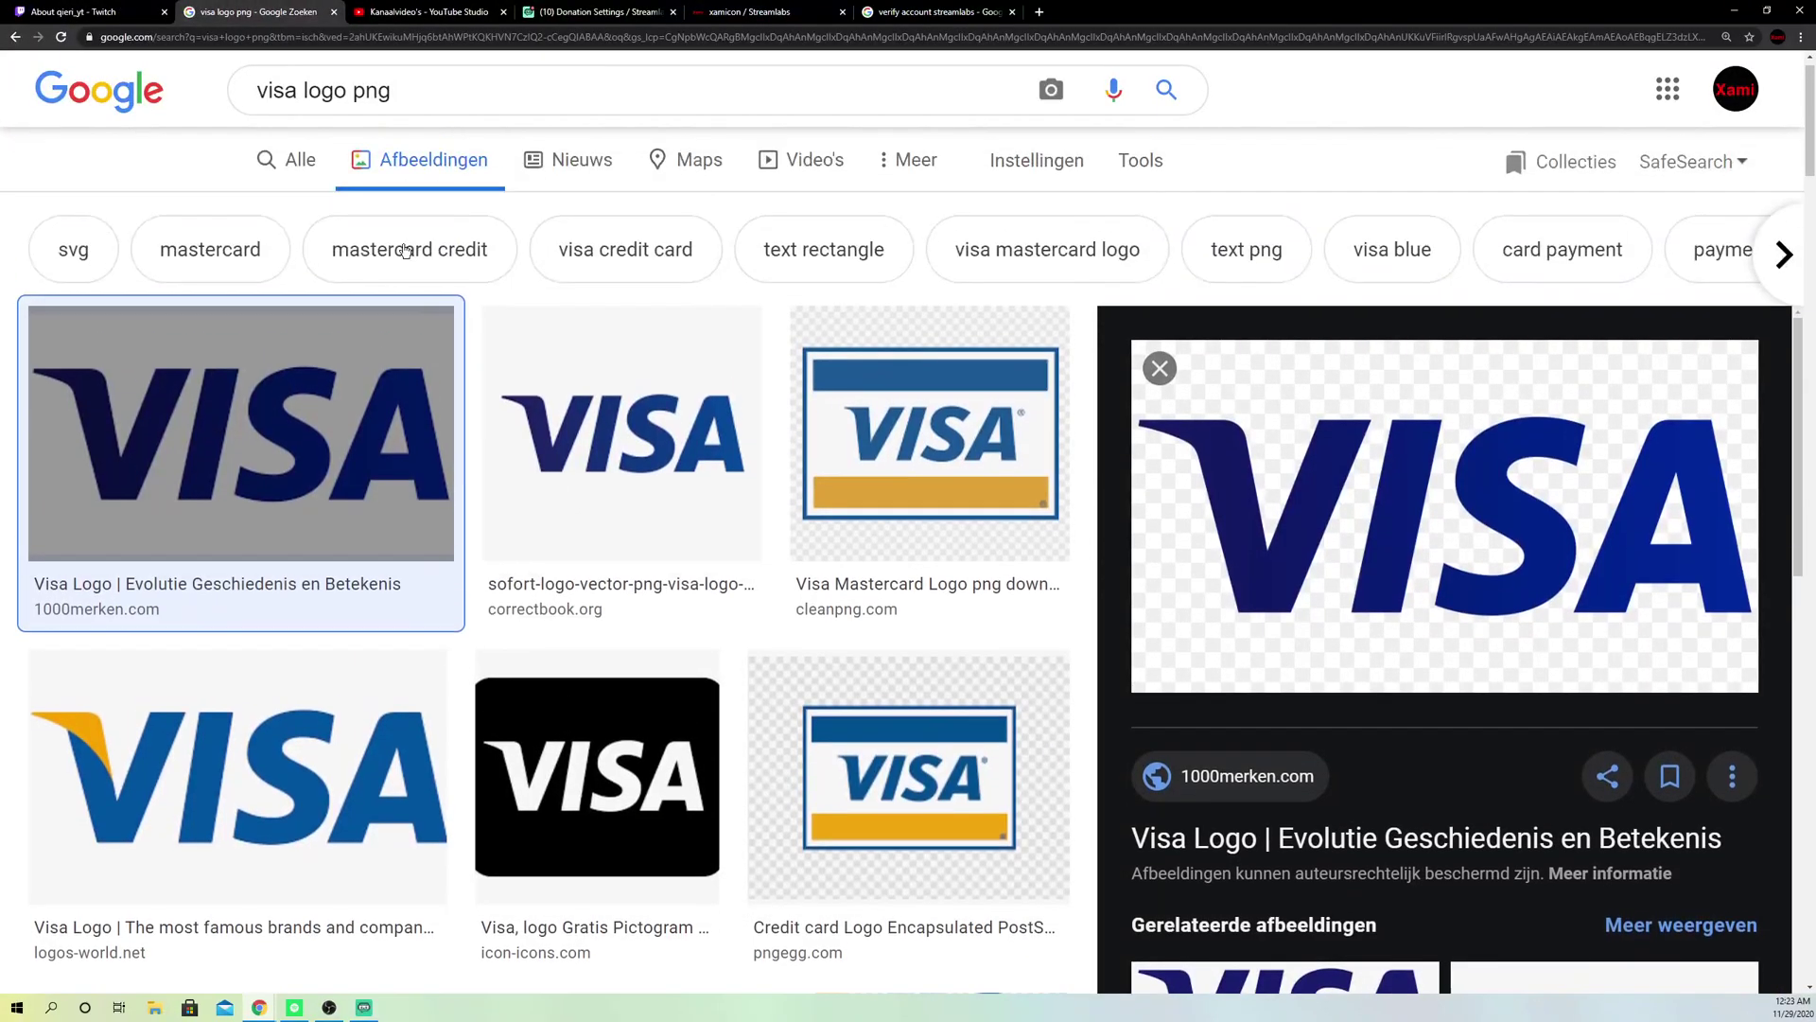
left_click(428, 111)
type("twitch")
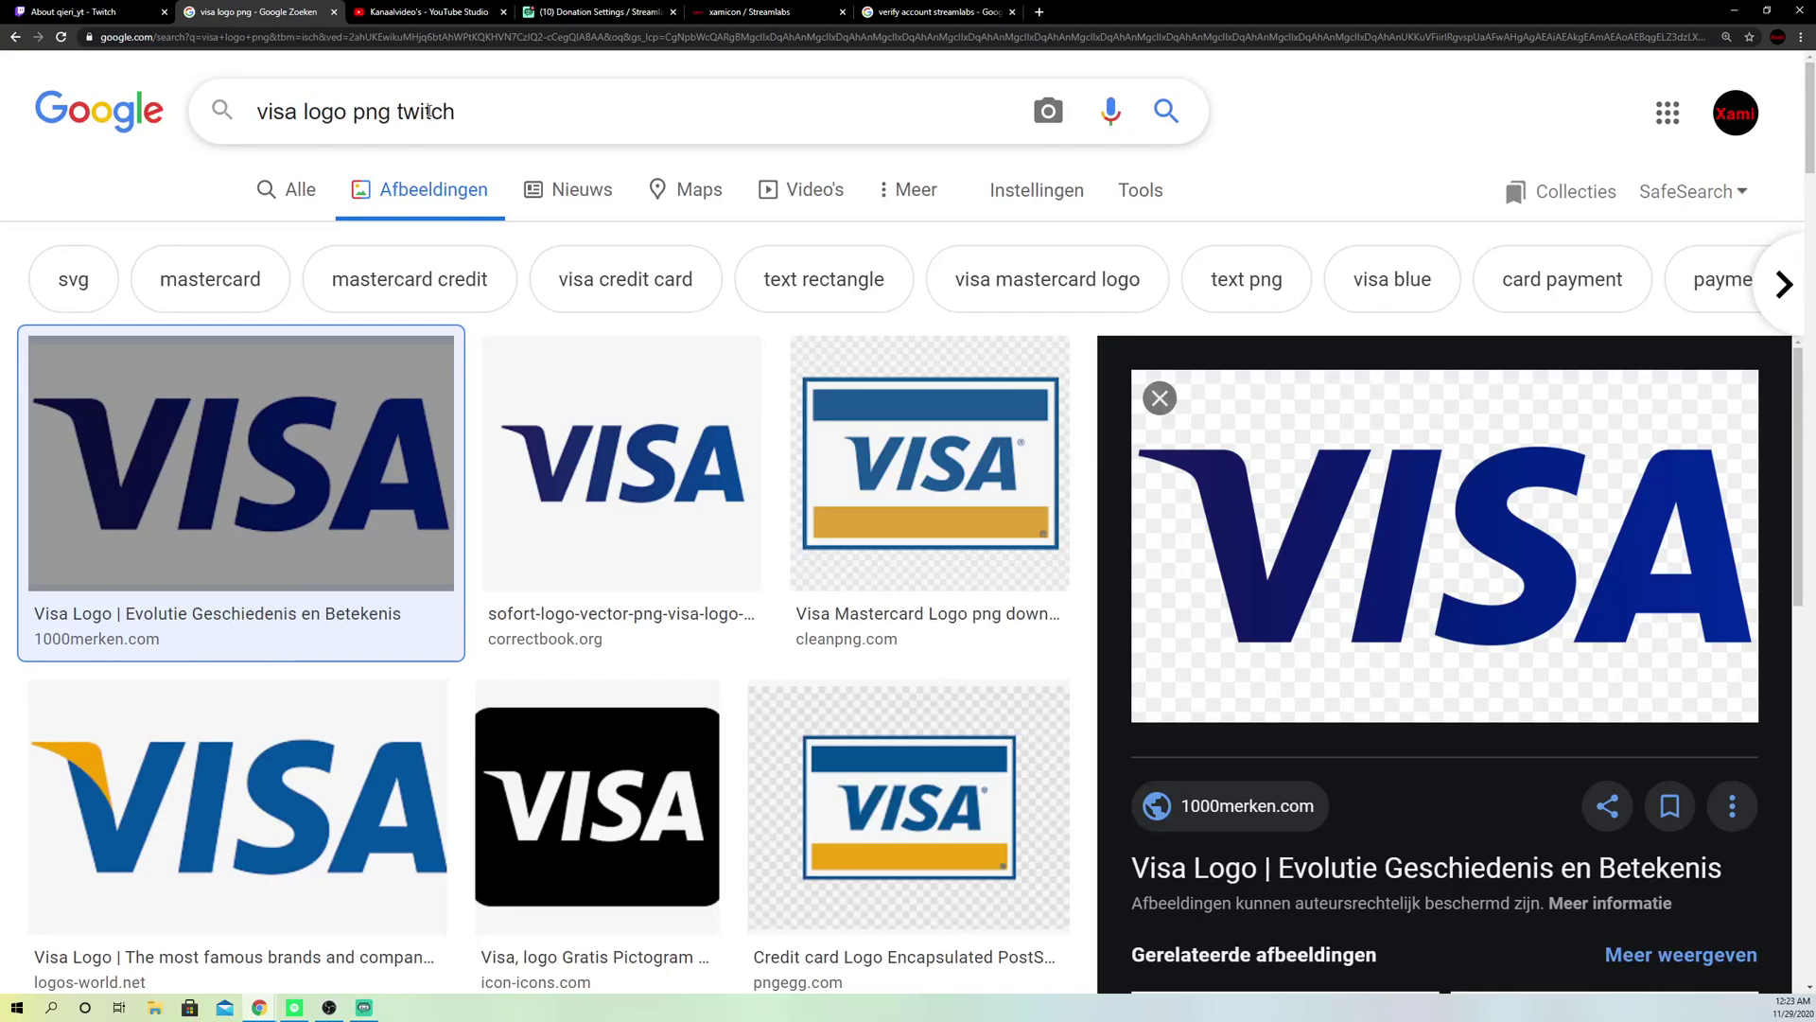
key("Return")
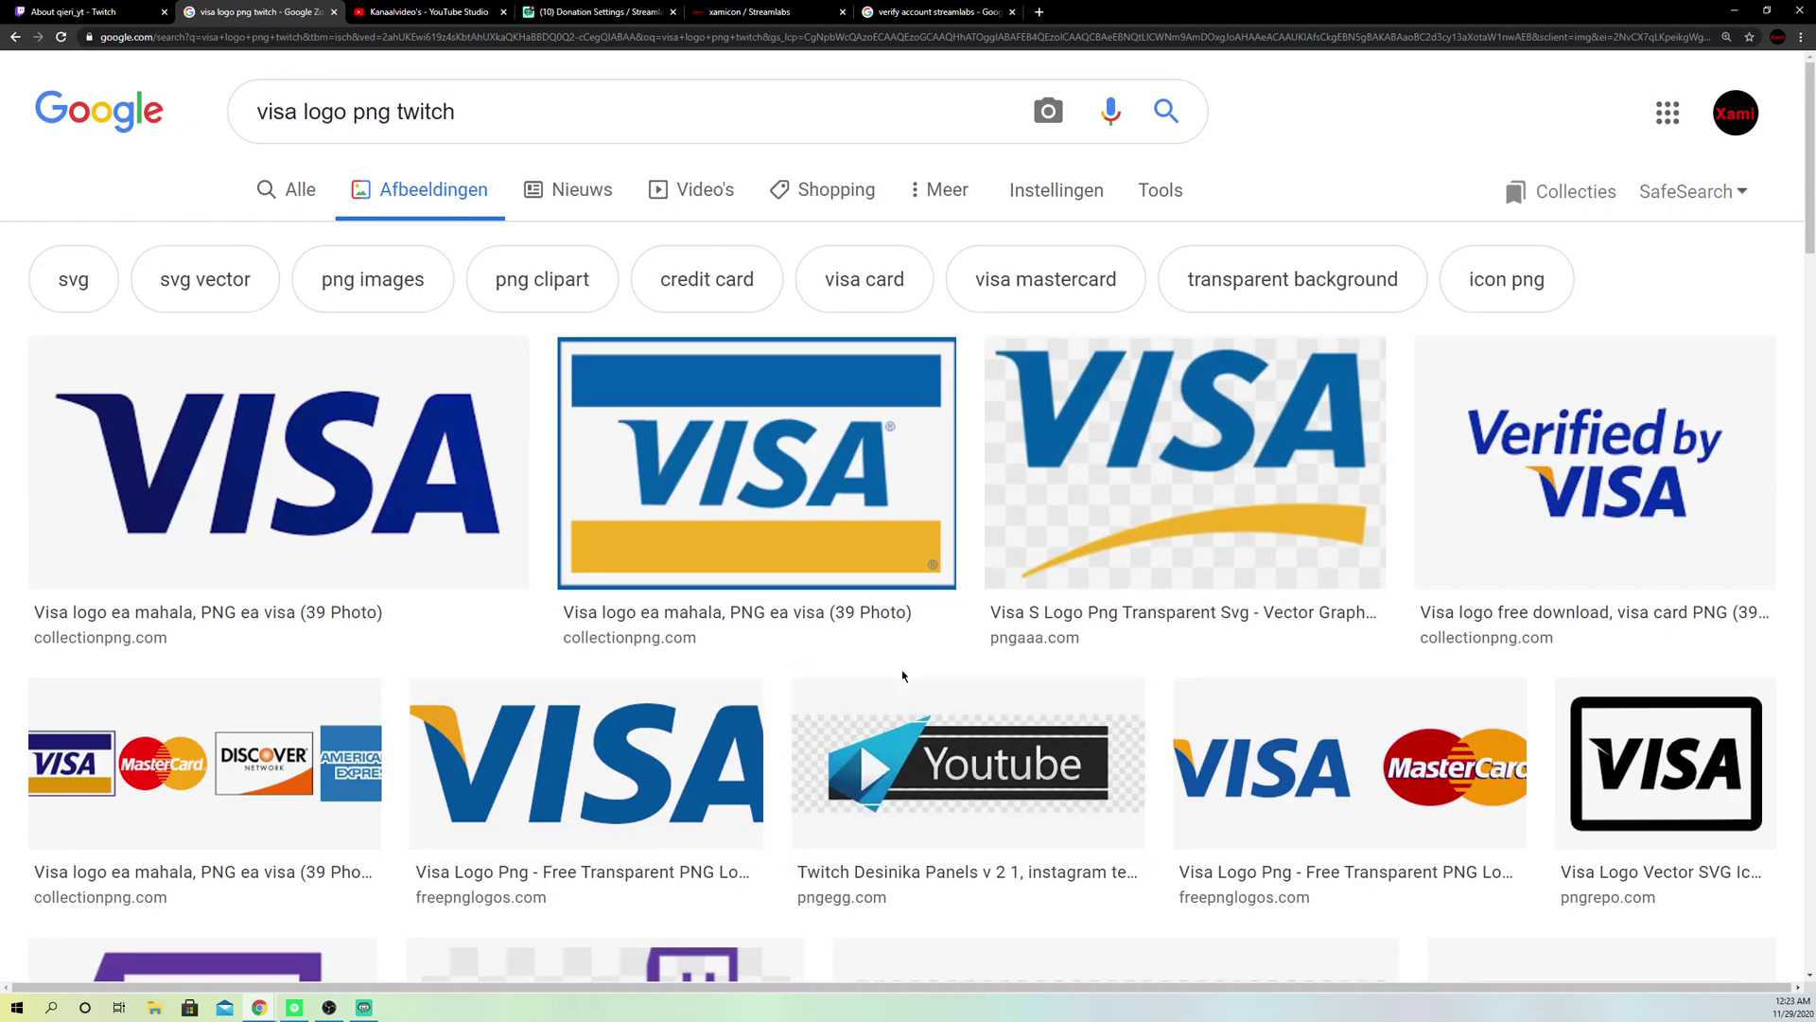
Step: Save the first result's Visa logo to Downloads as 'visa 2.png'
left_click(453, 488)
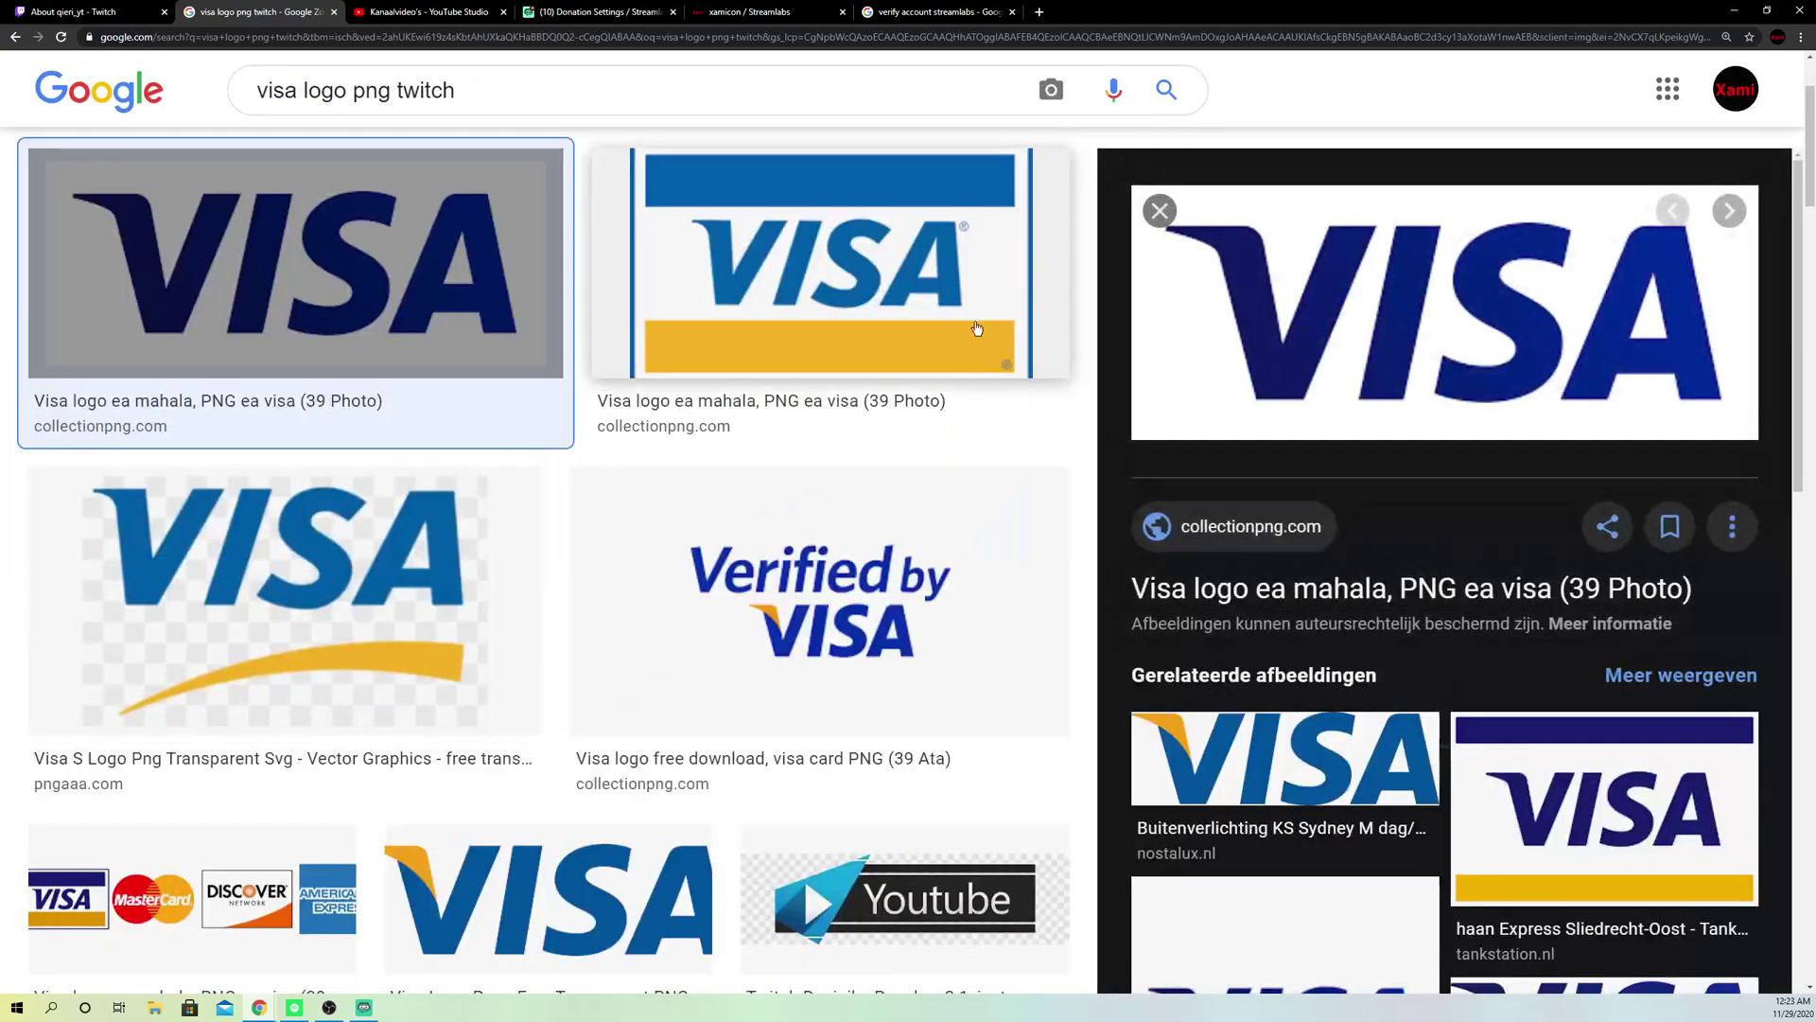
right_click(1457, 375)
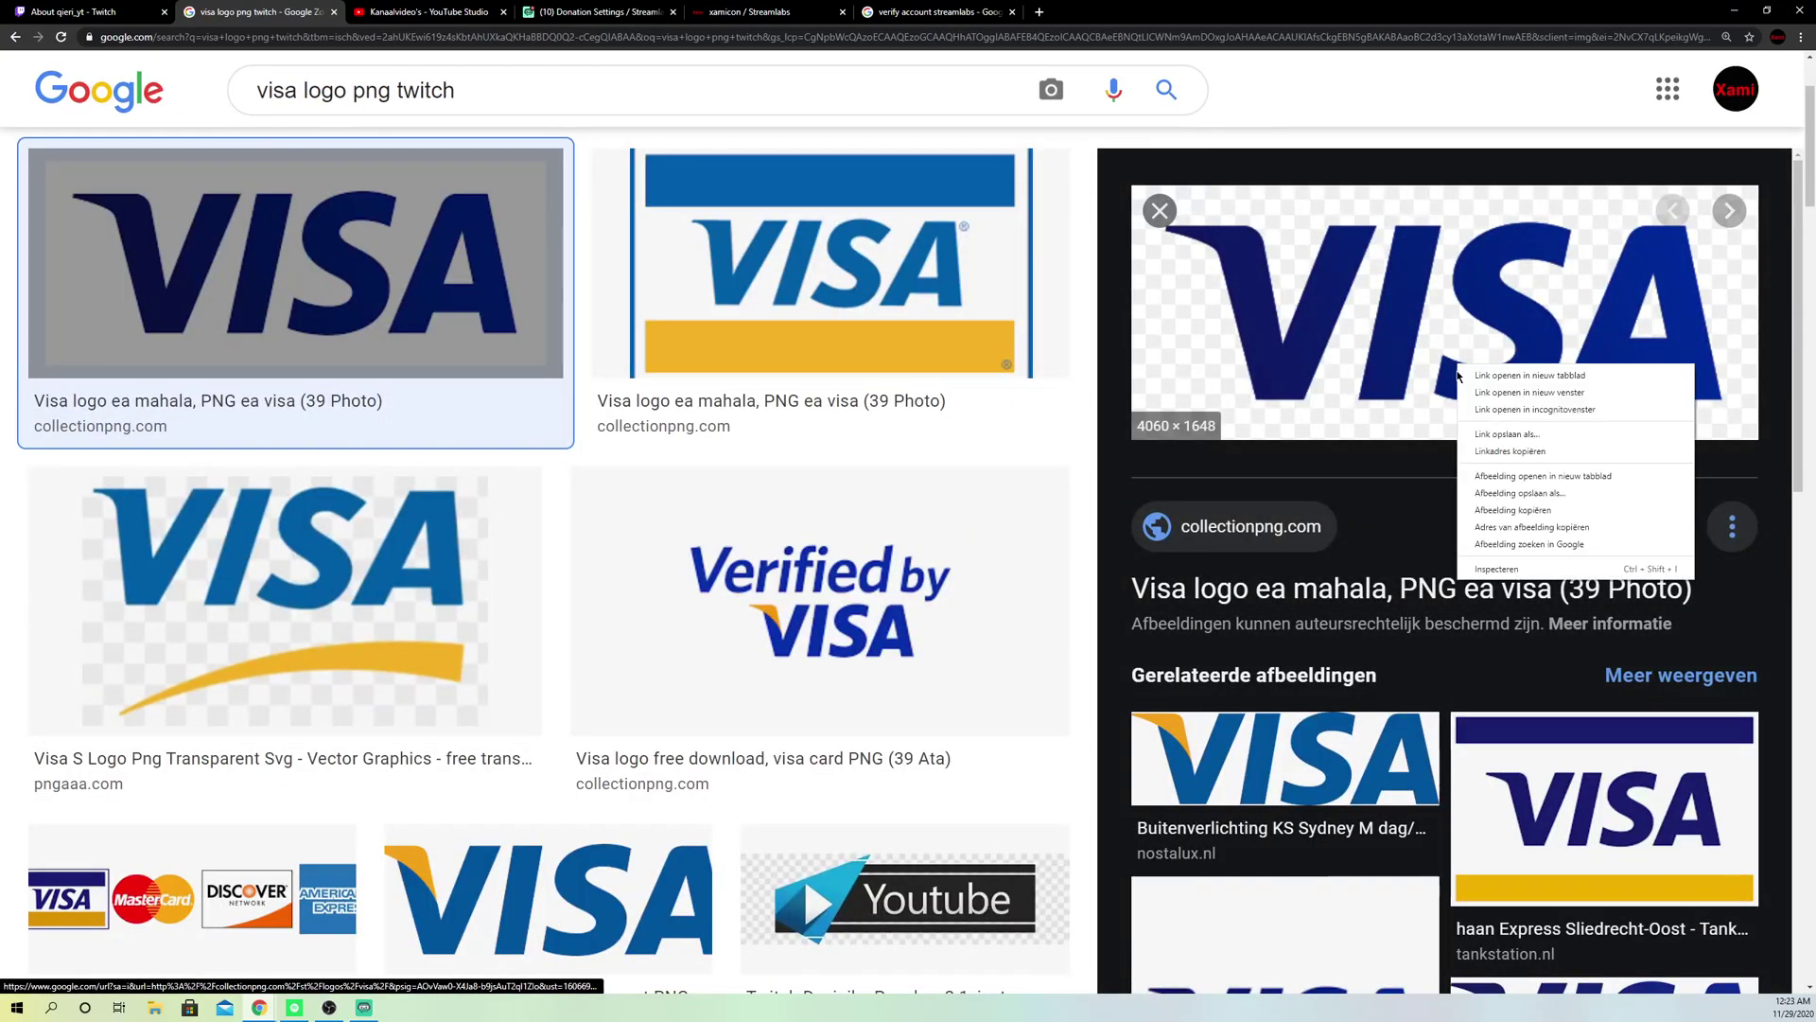
left_click(1519, 492)
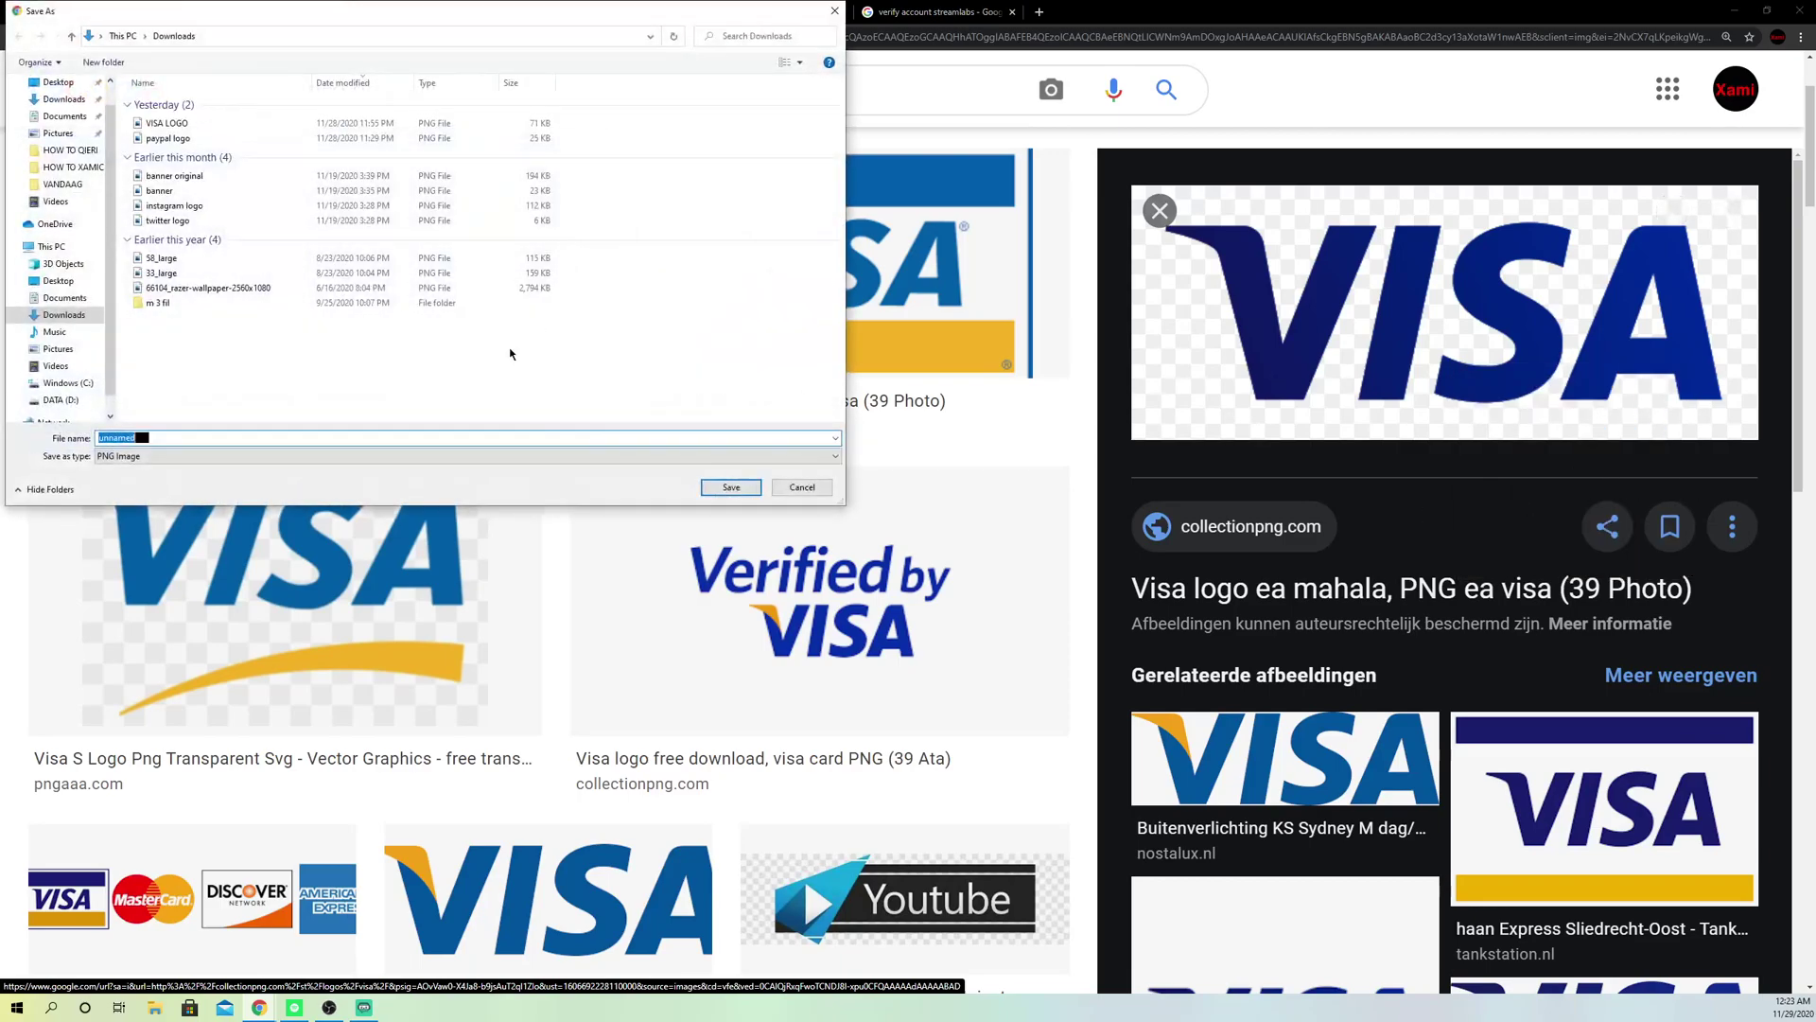
type("visa 2")
left_click(731, 487)
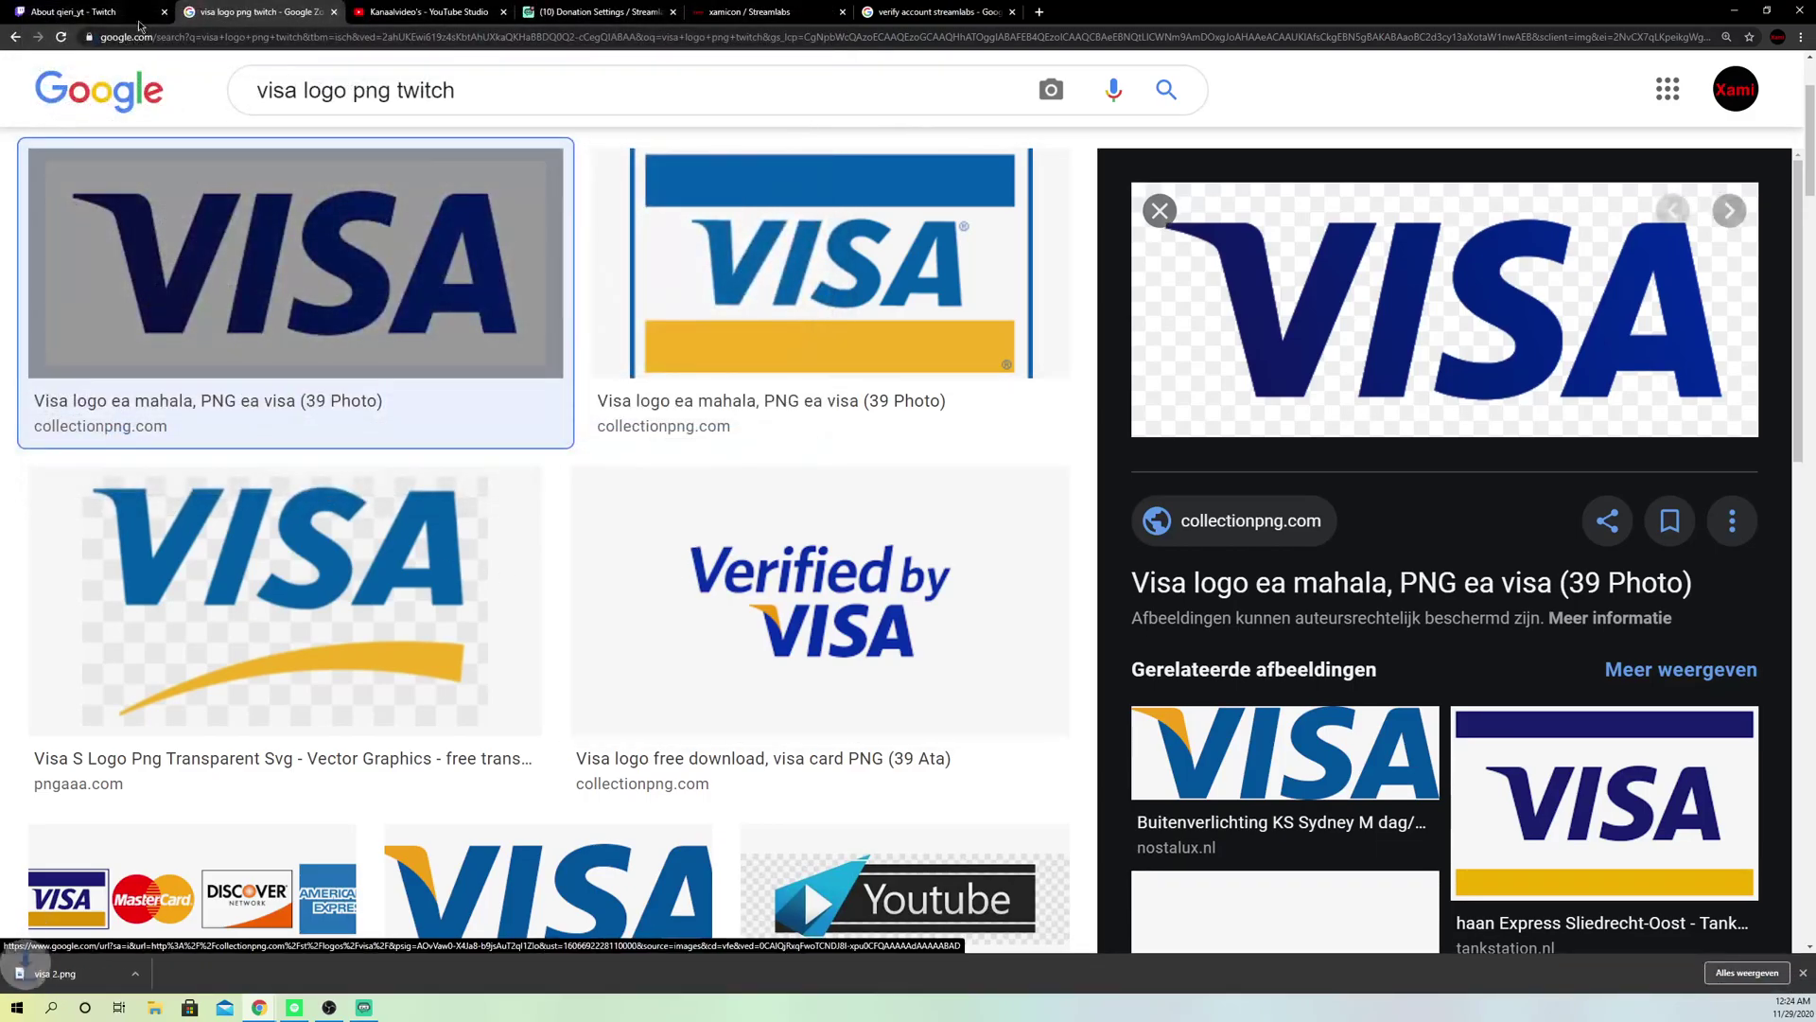
Step: Upload visa 2.png to the Twitch panel and crop it to the full VISA logo
left_click(75, 11)
left_click(922, 511)
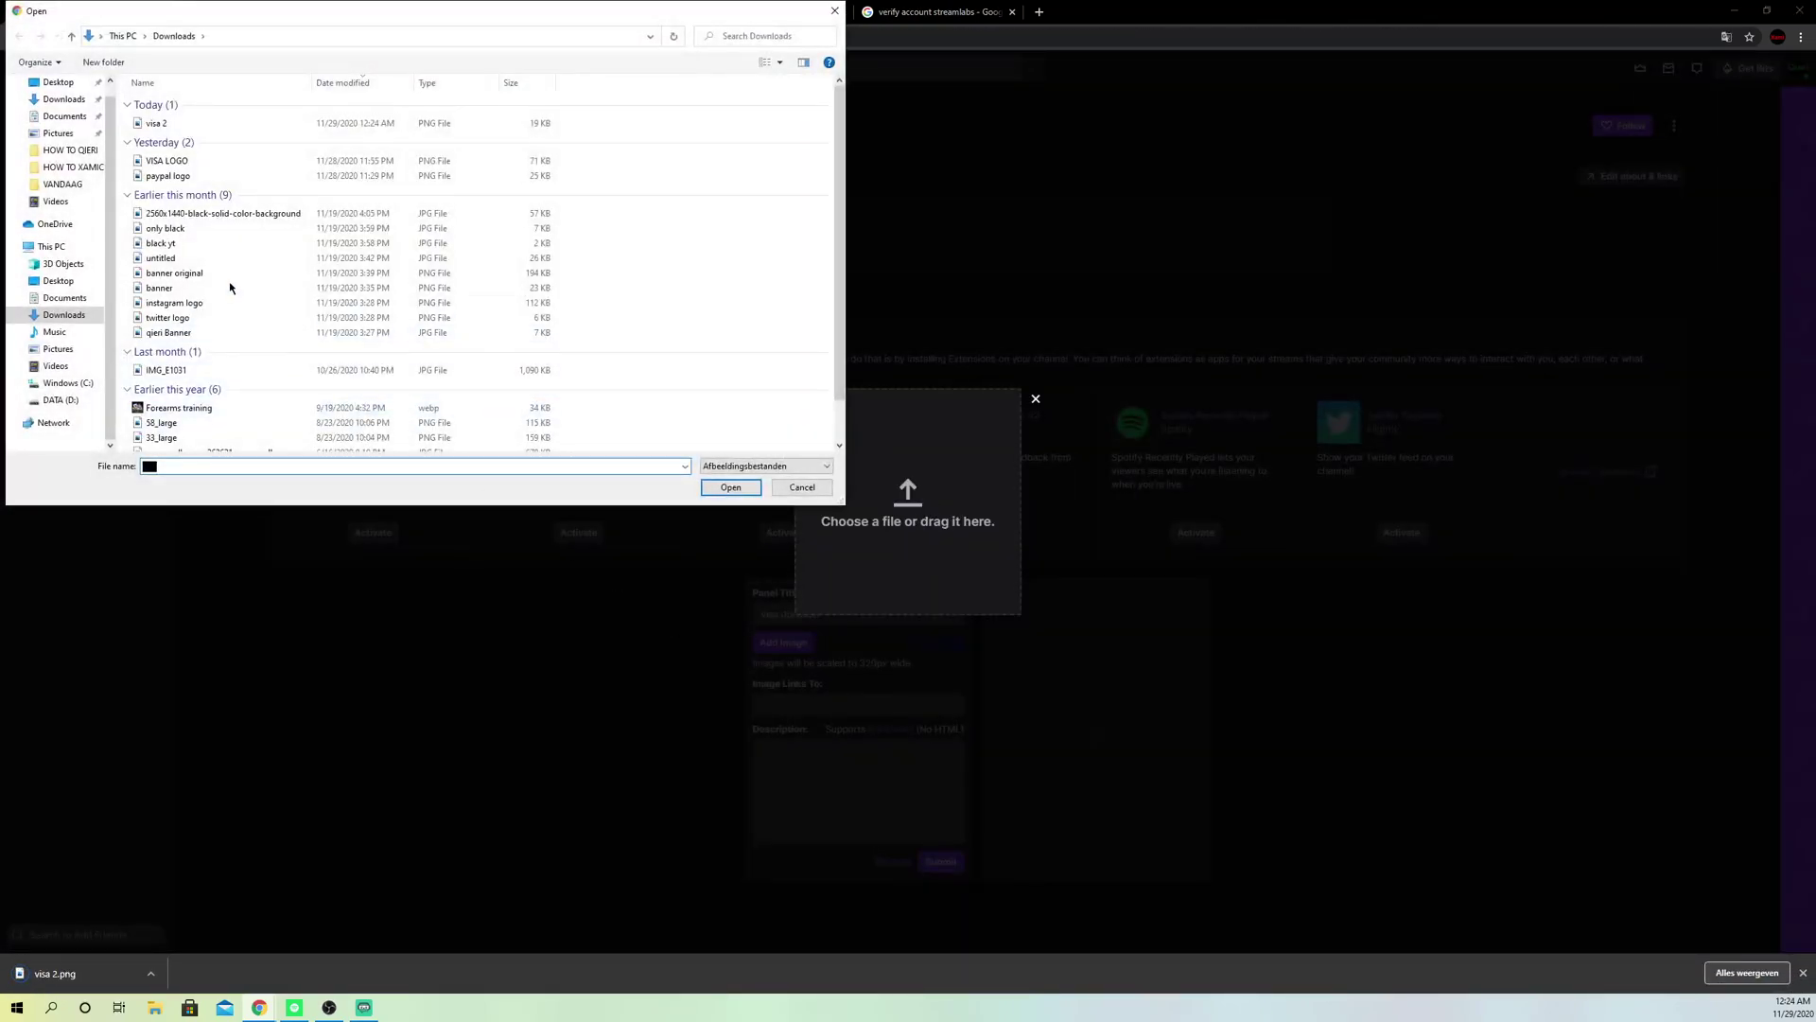
left_click(731, 487)
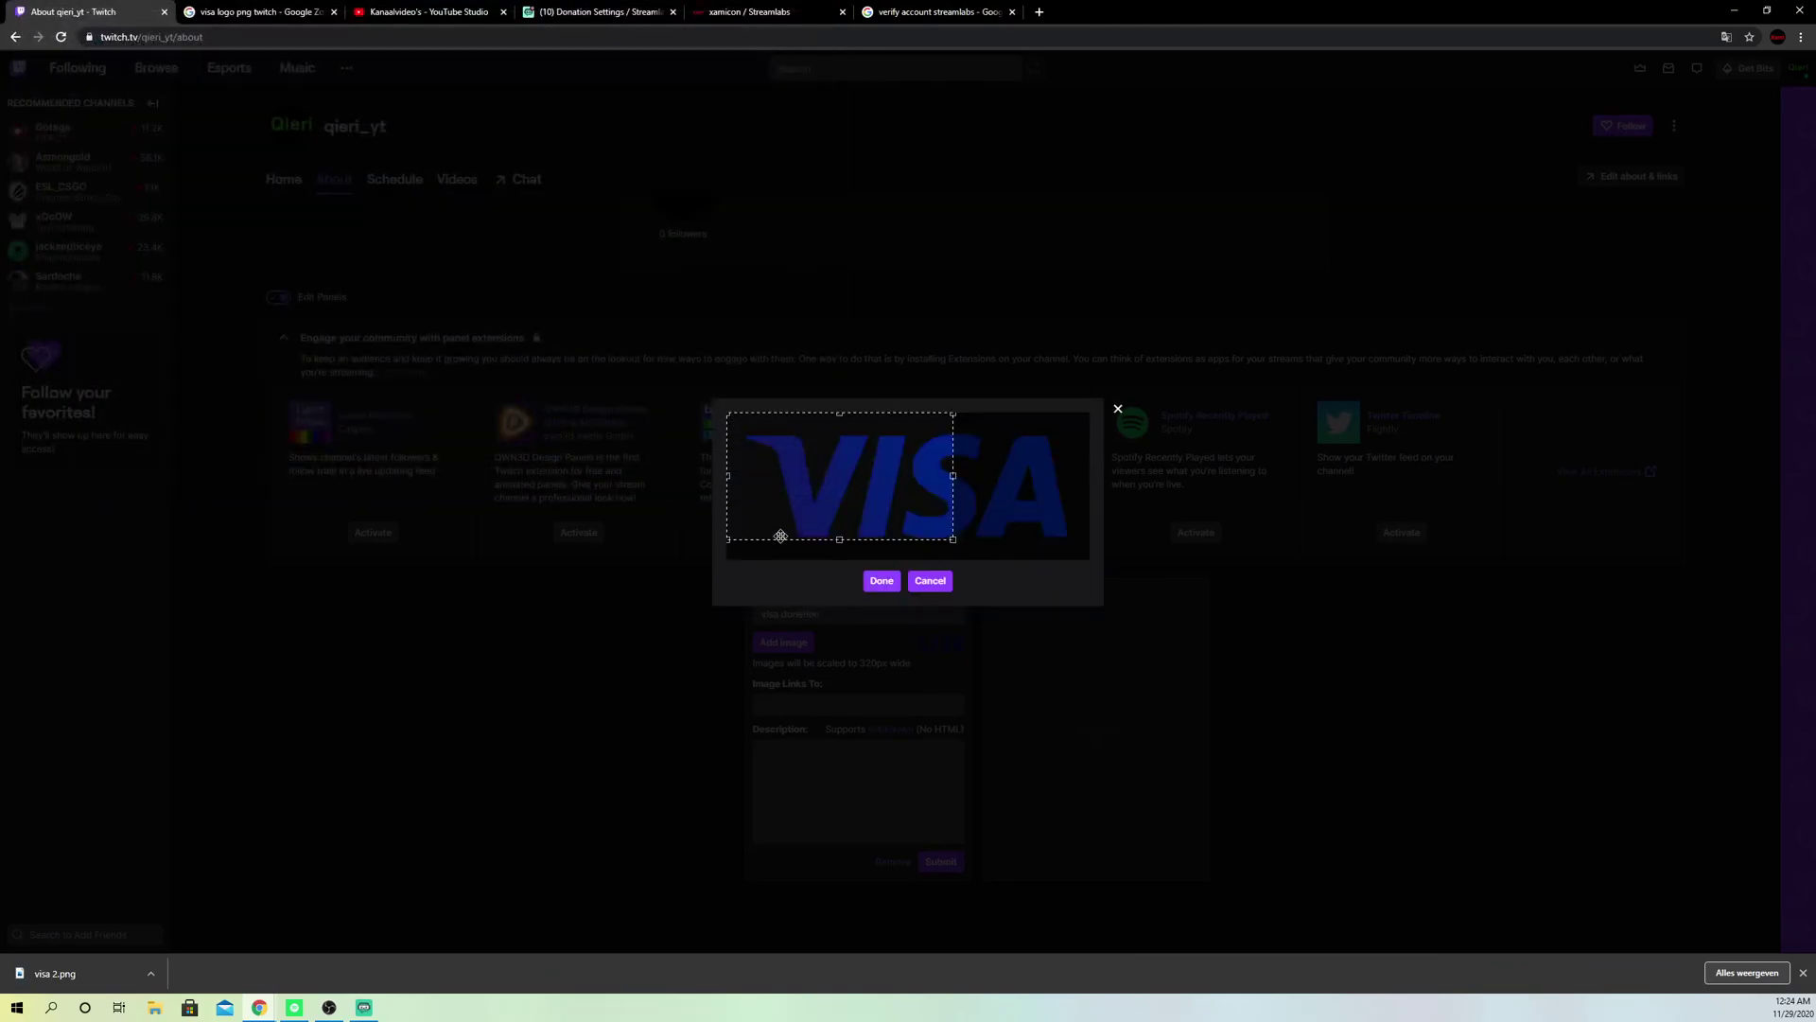
left_click_drag(953, 540, 1112, 579)
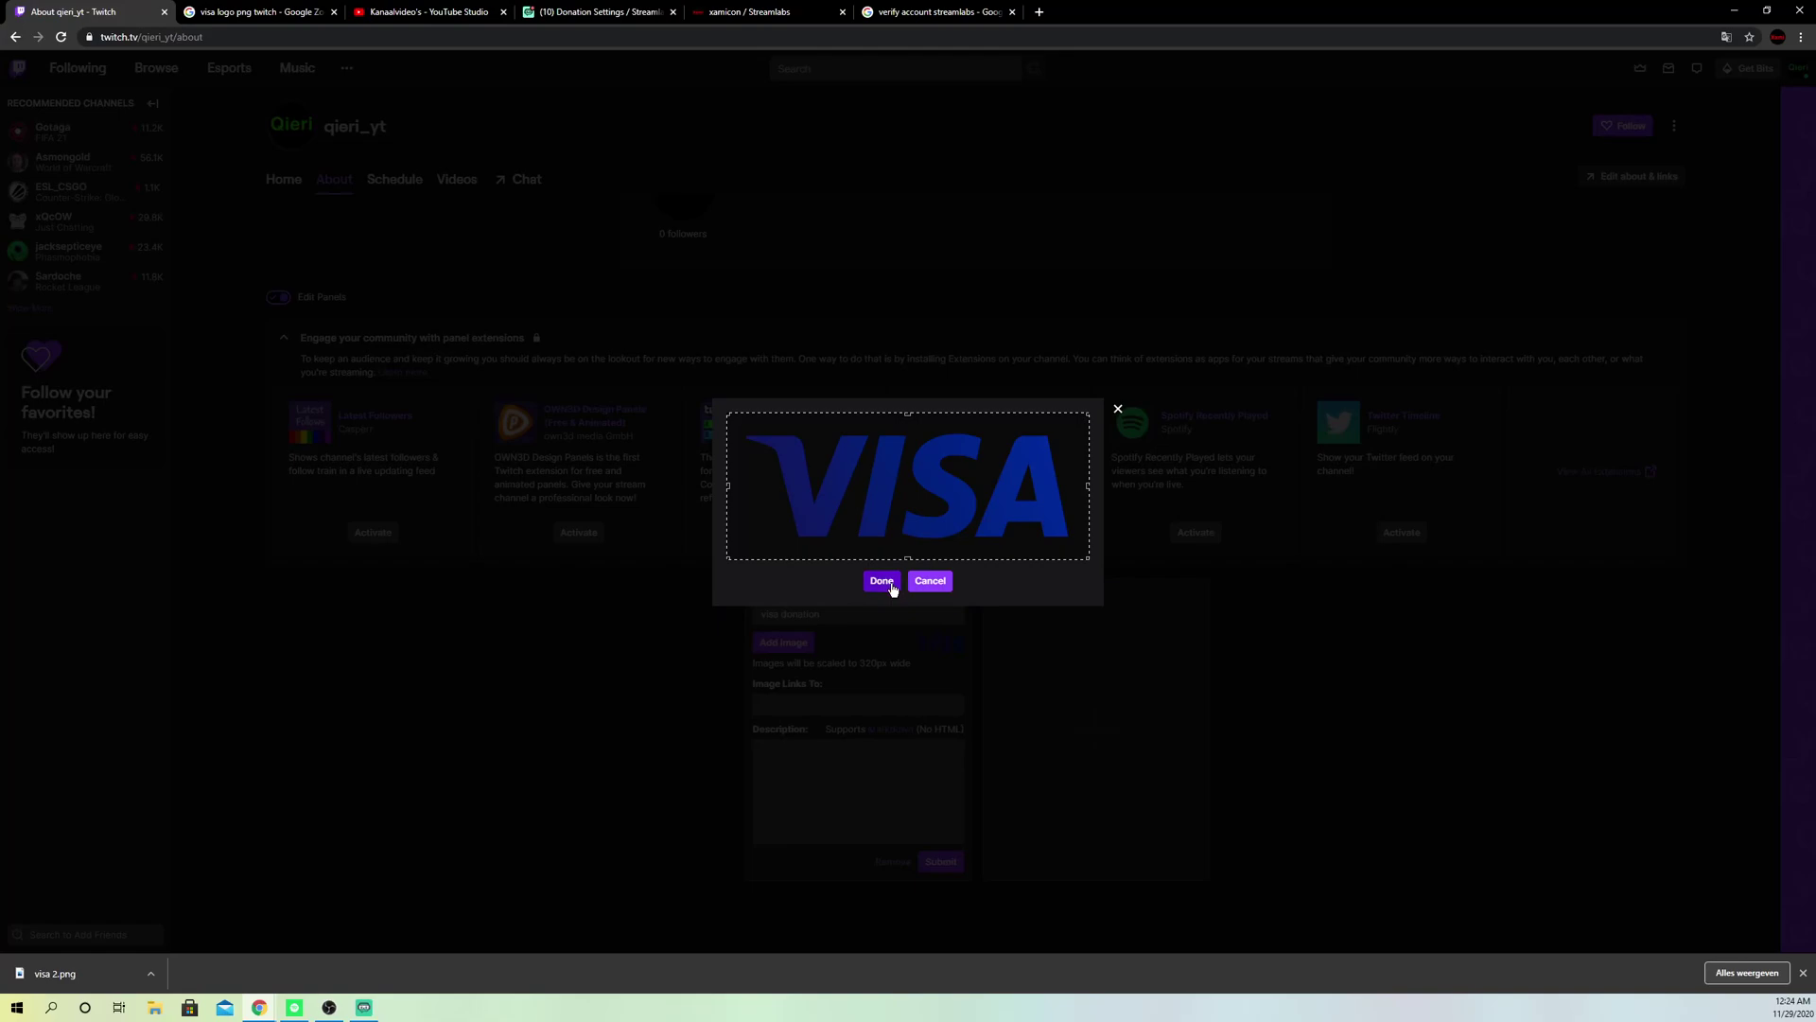
left_click(881, 581)
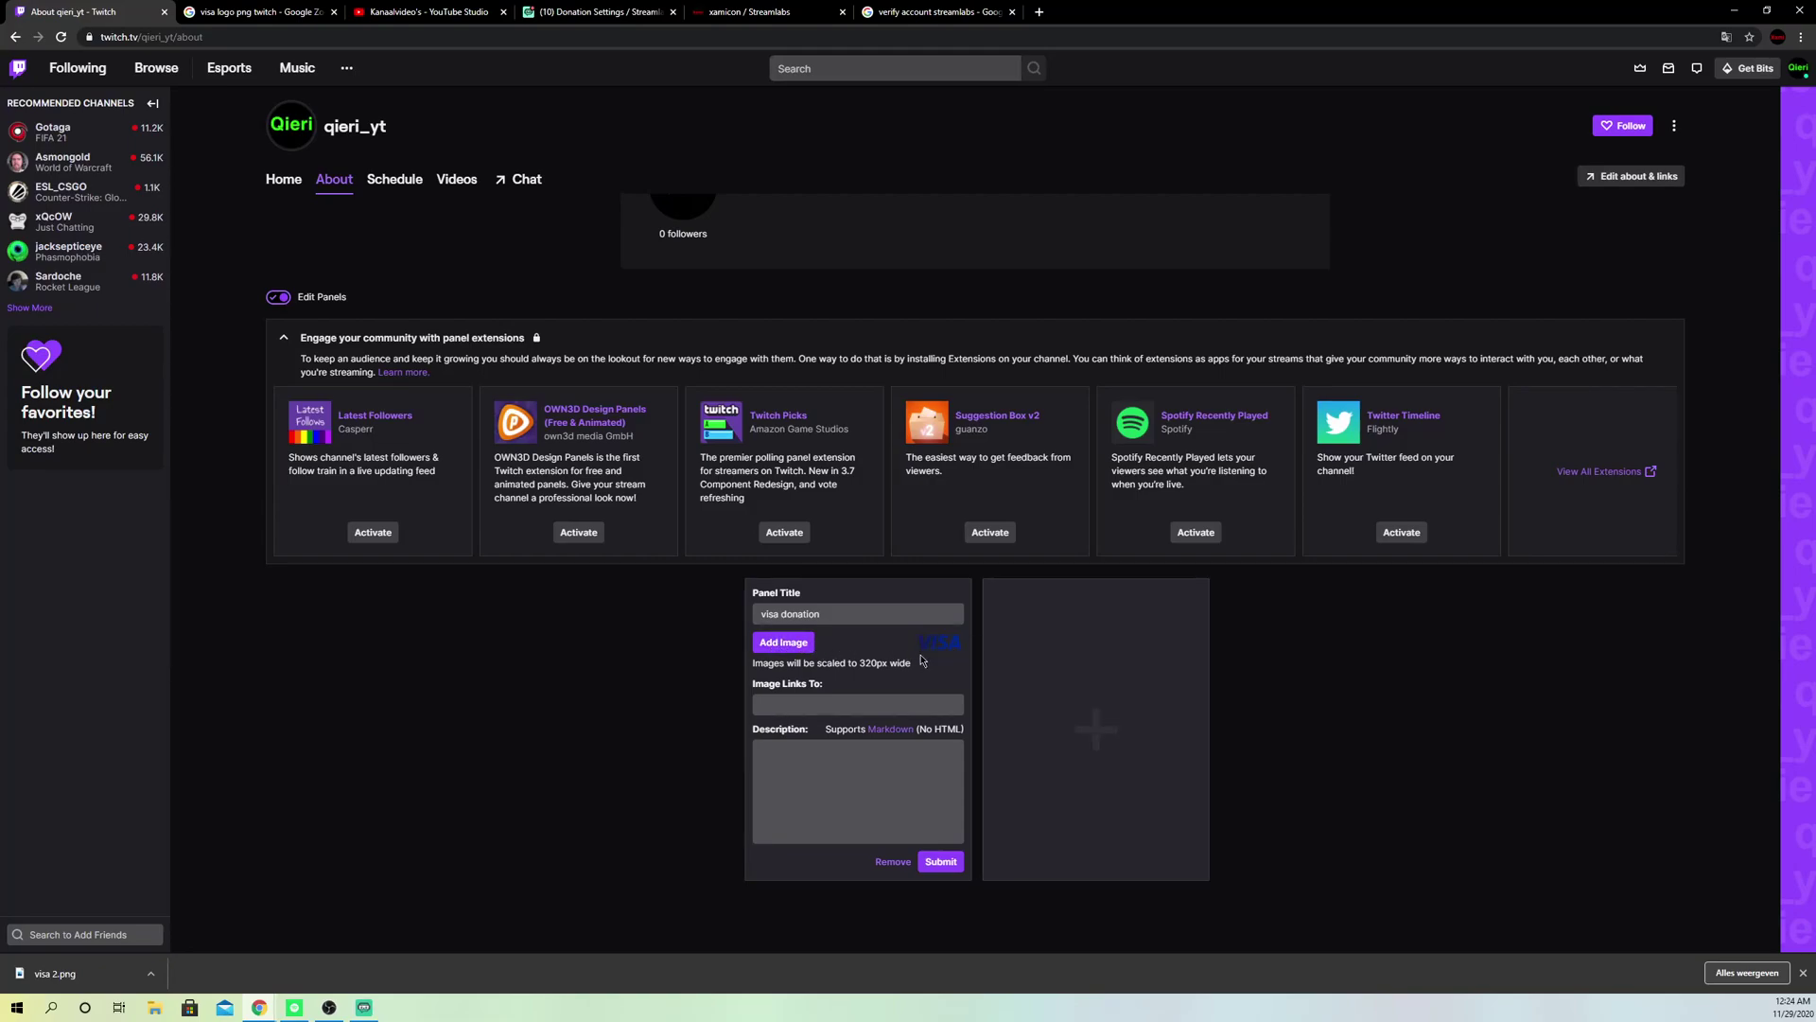
Step: Link the panel image to the Streamlabs tip page URL, add a short description, and submit
left_click(861, 706)
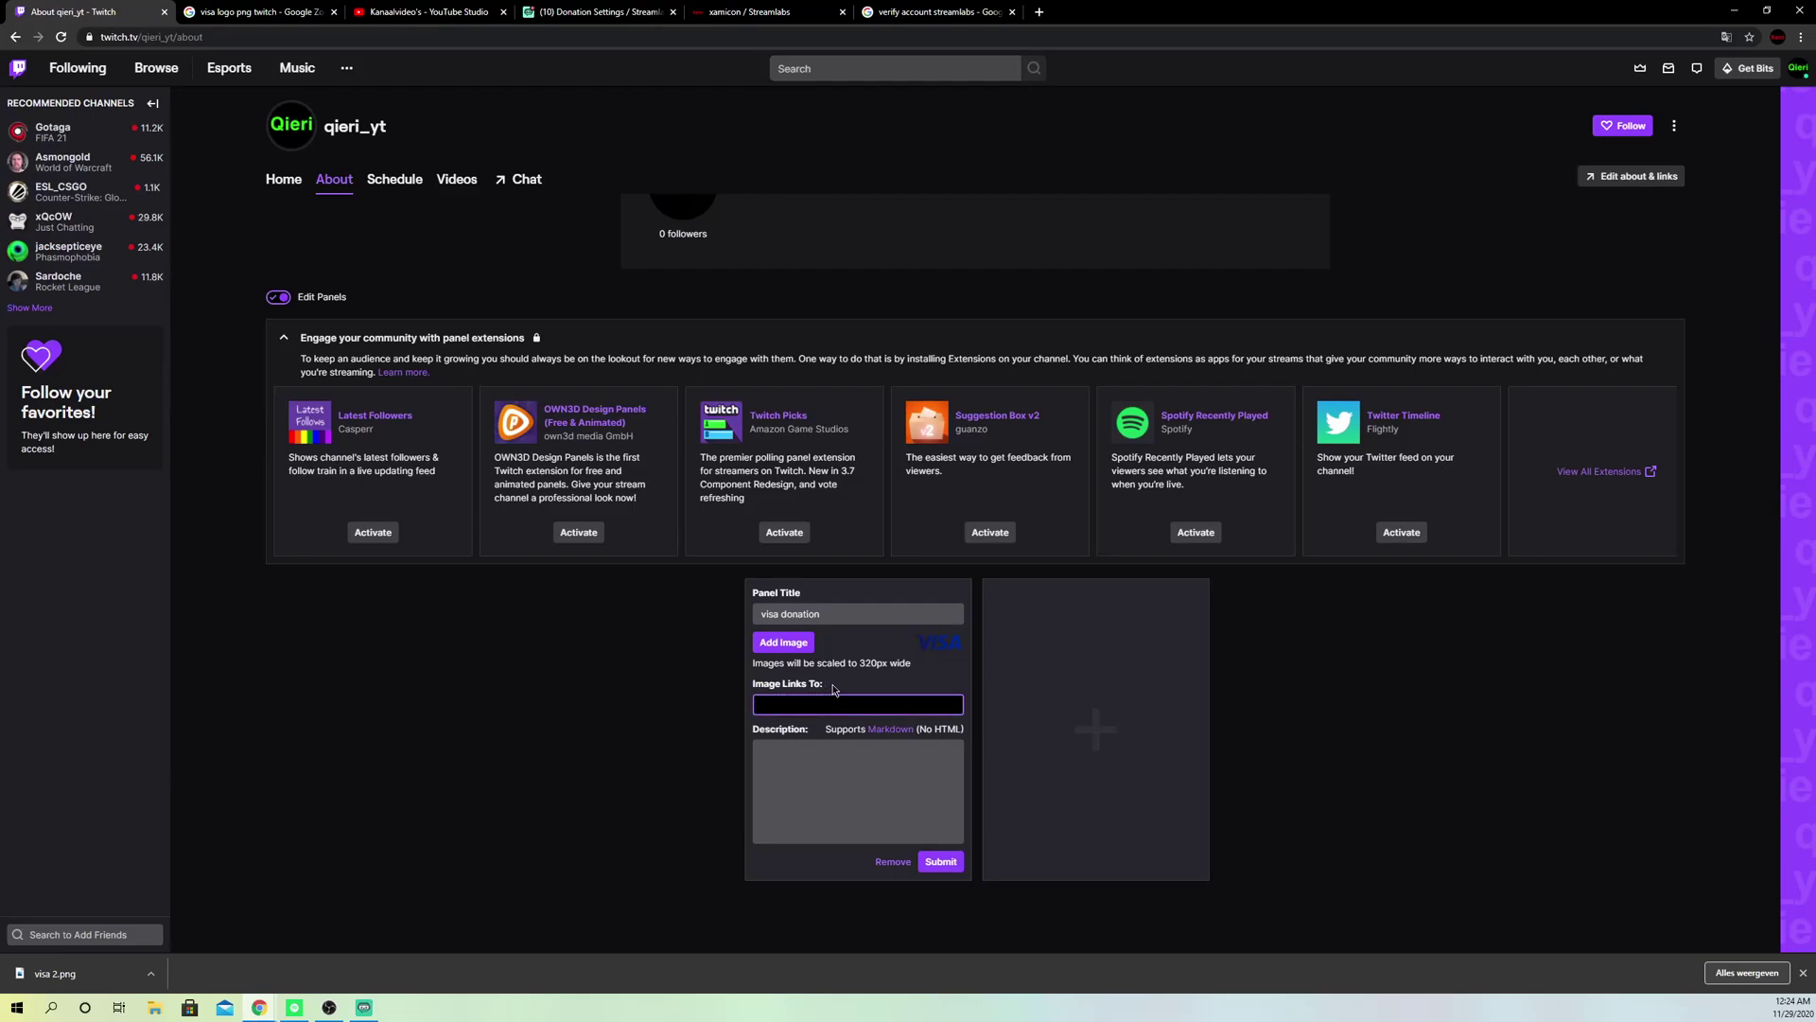
type("https://streamlabs.com/xamicon/tip")
left_click(742, 13)
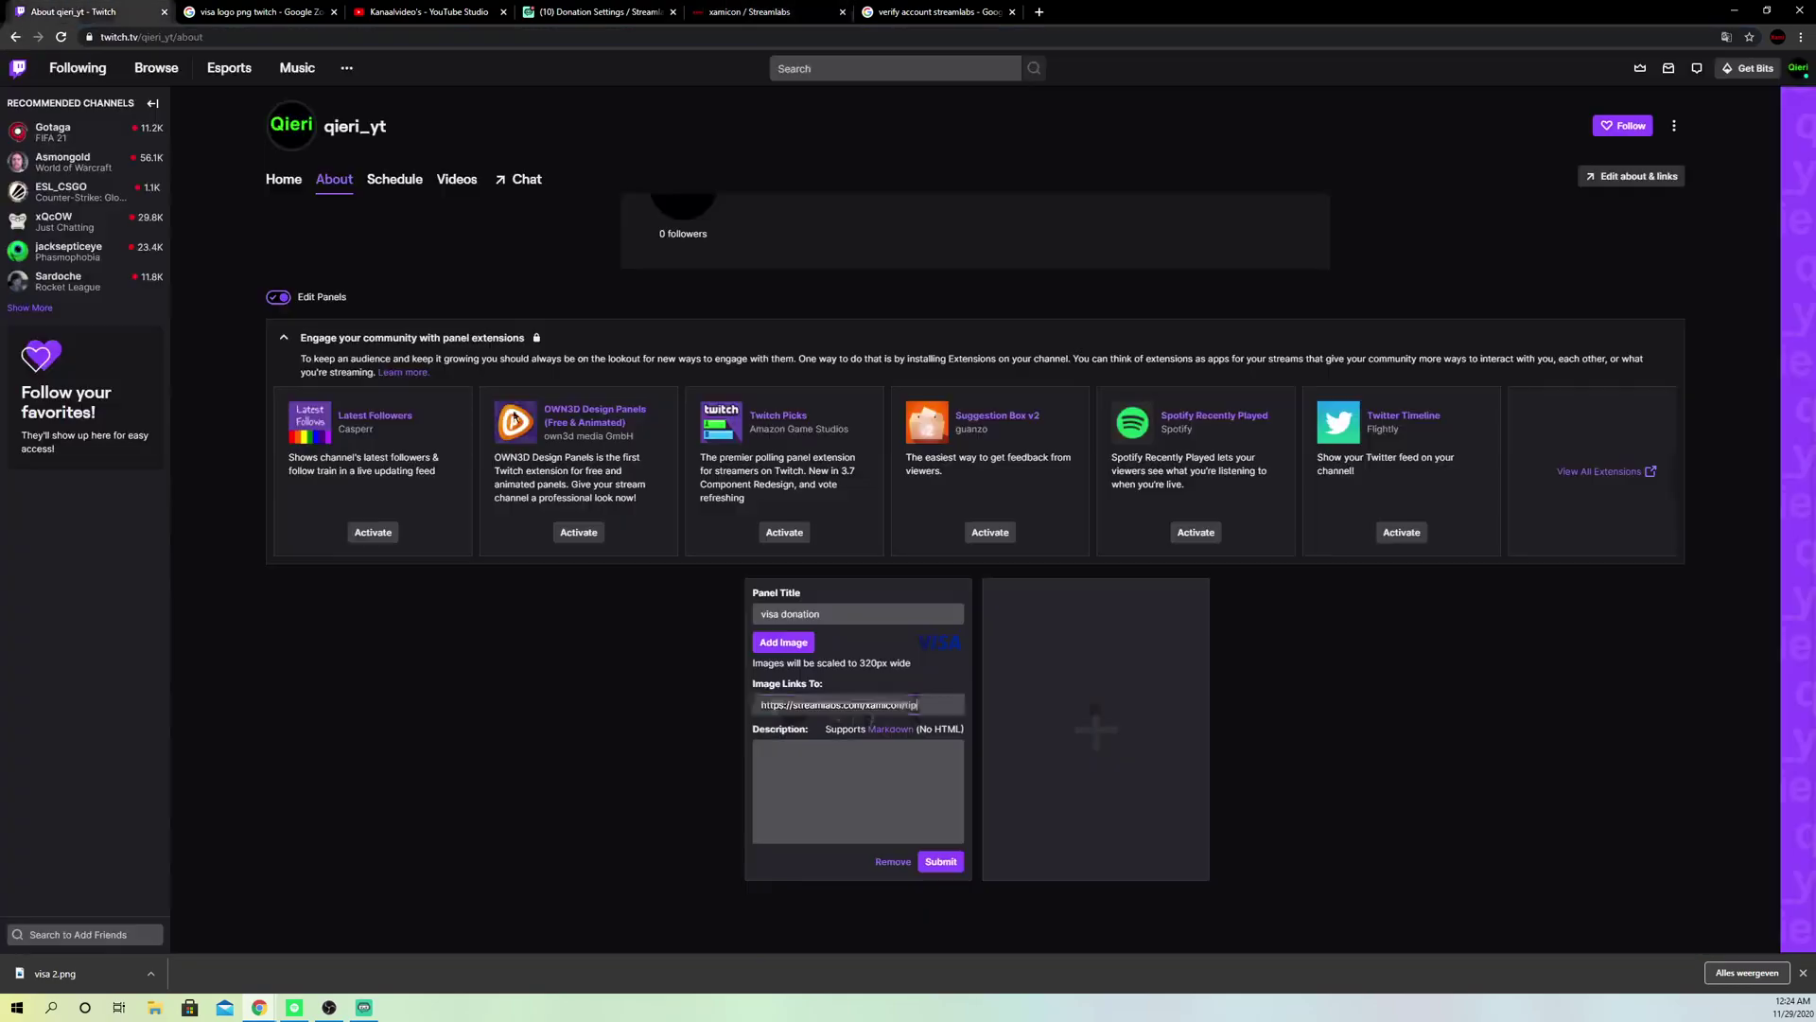
left_click(71, 11)
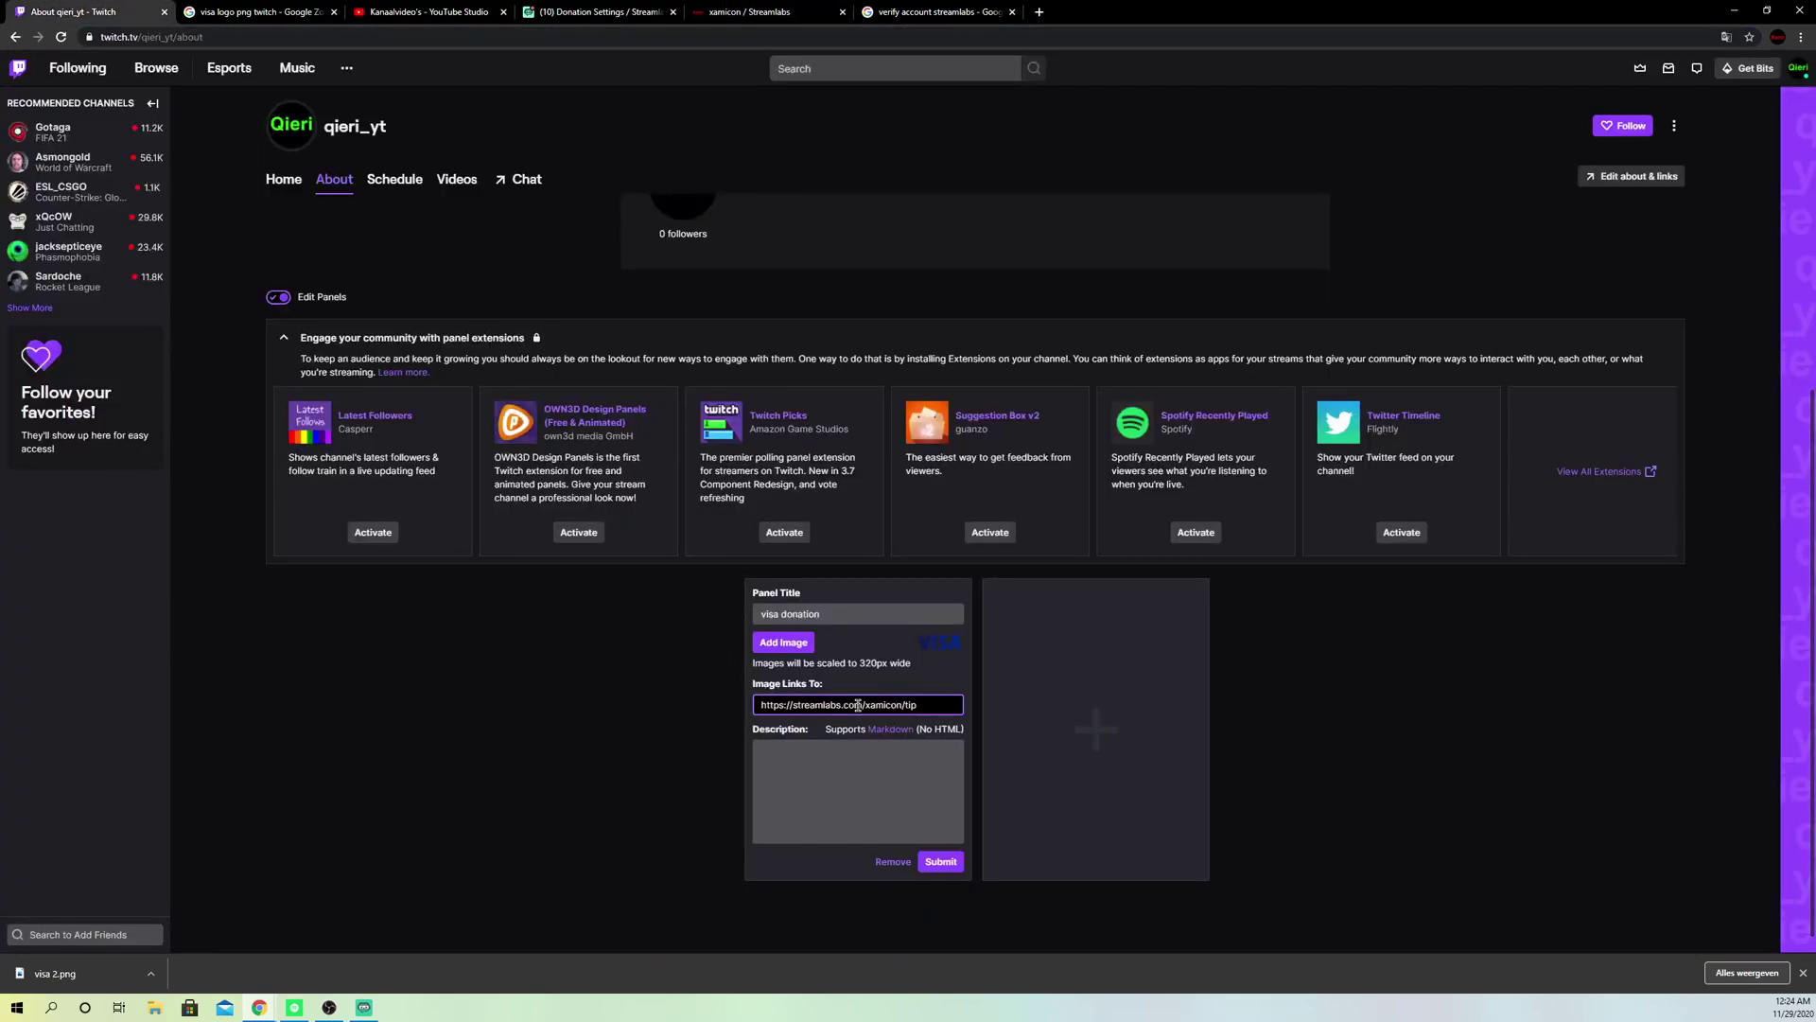
left_click(827, 768)
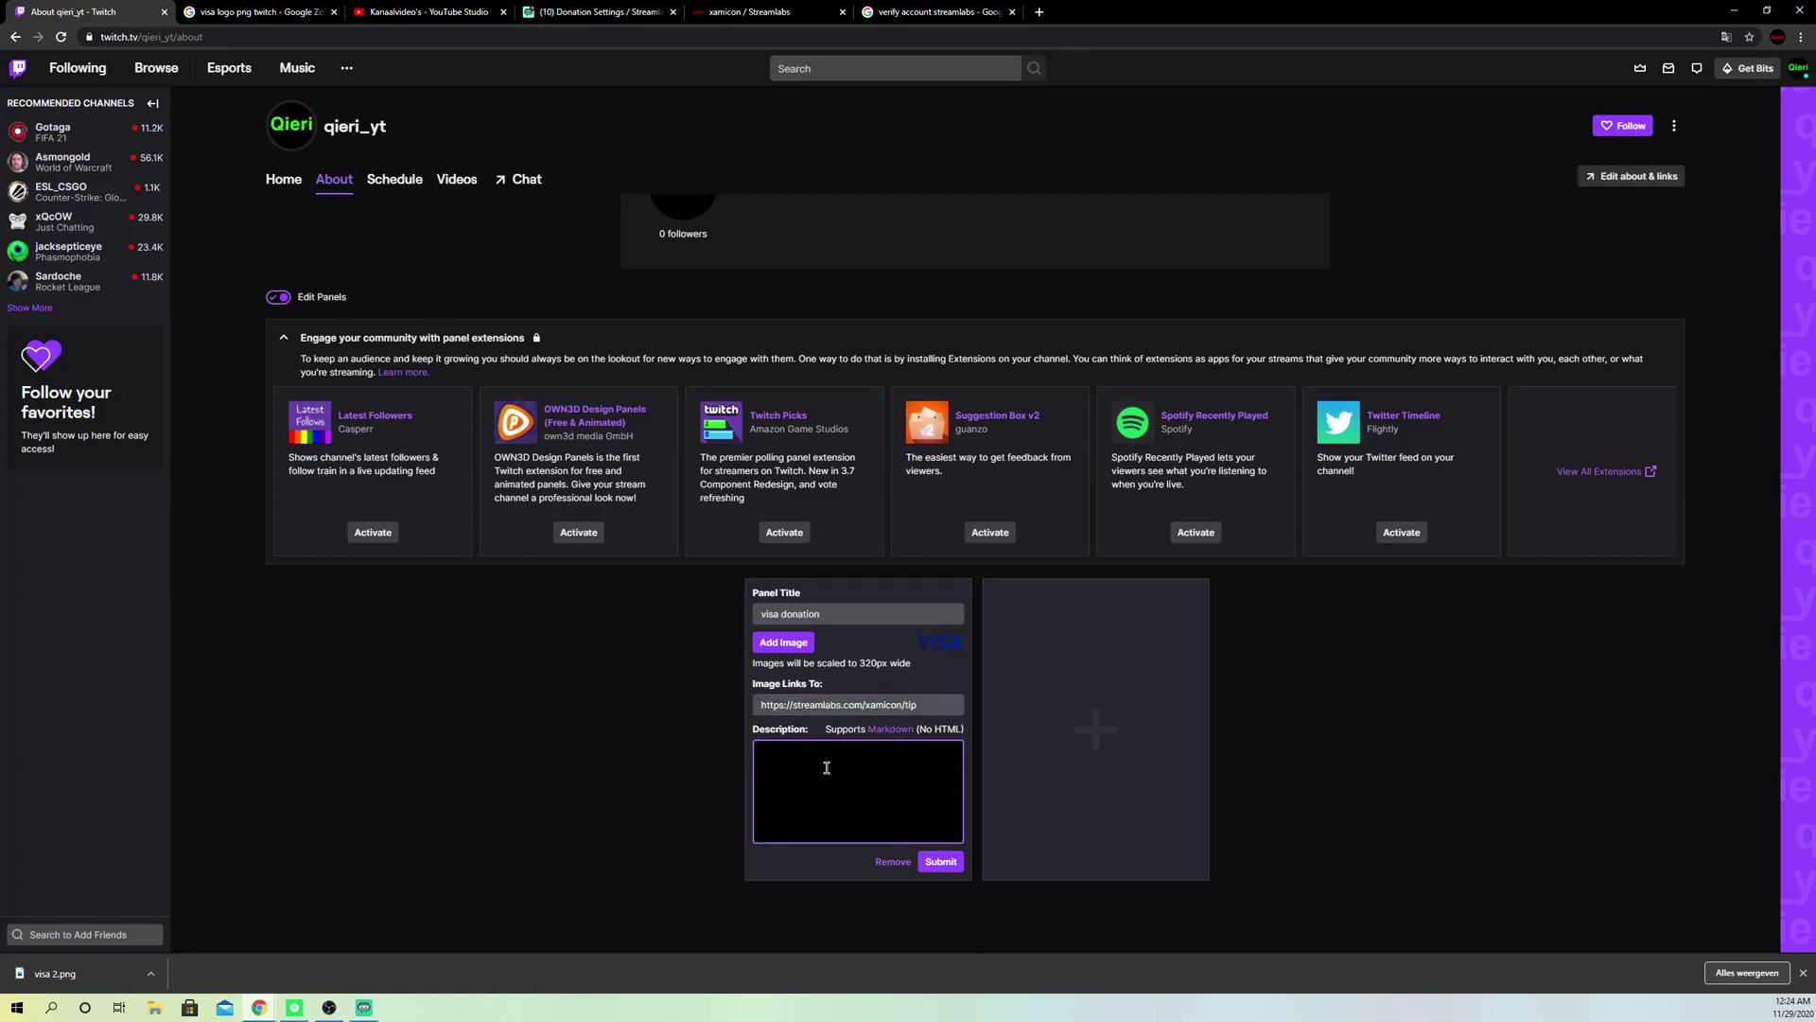
type("feffef")
key("BackSpace")
key("BackSpace")
key("BackSpace")
key("BackSpace")
left_click(941, 861)
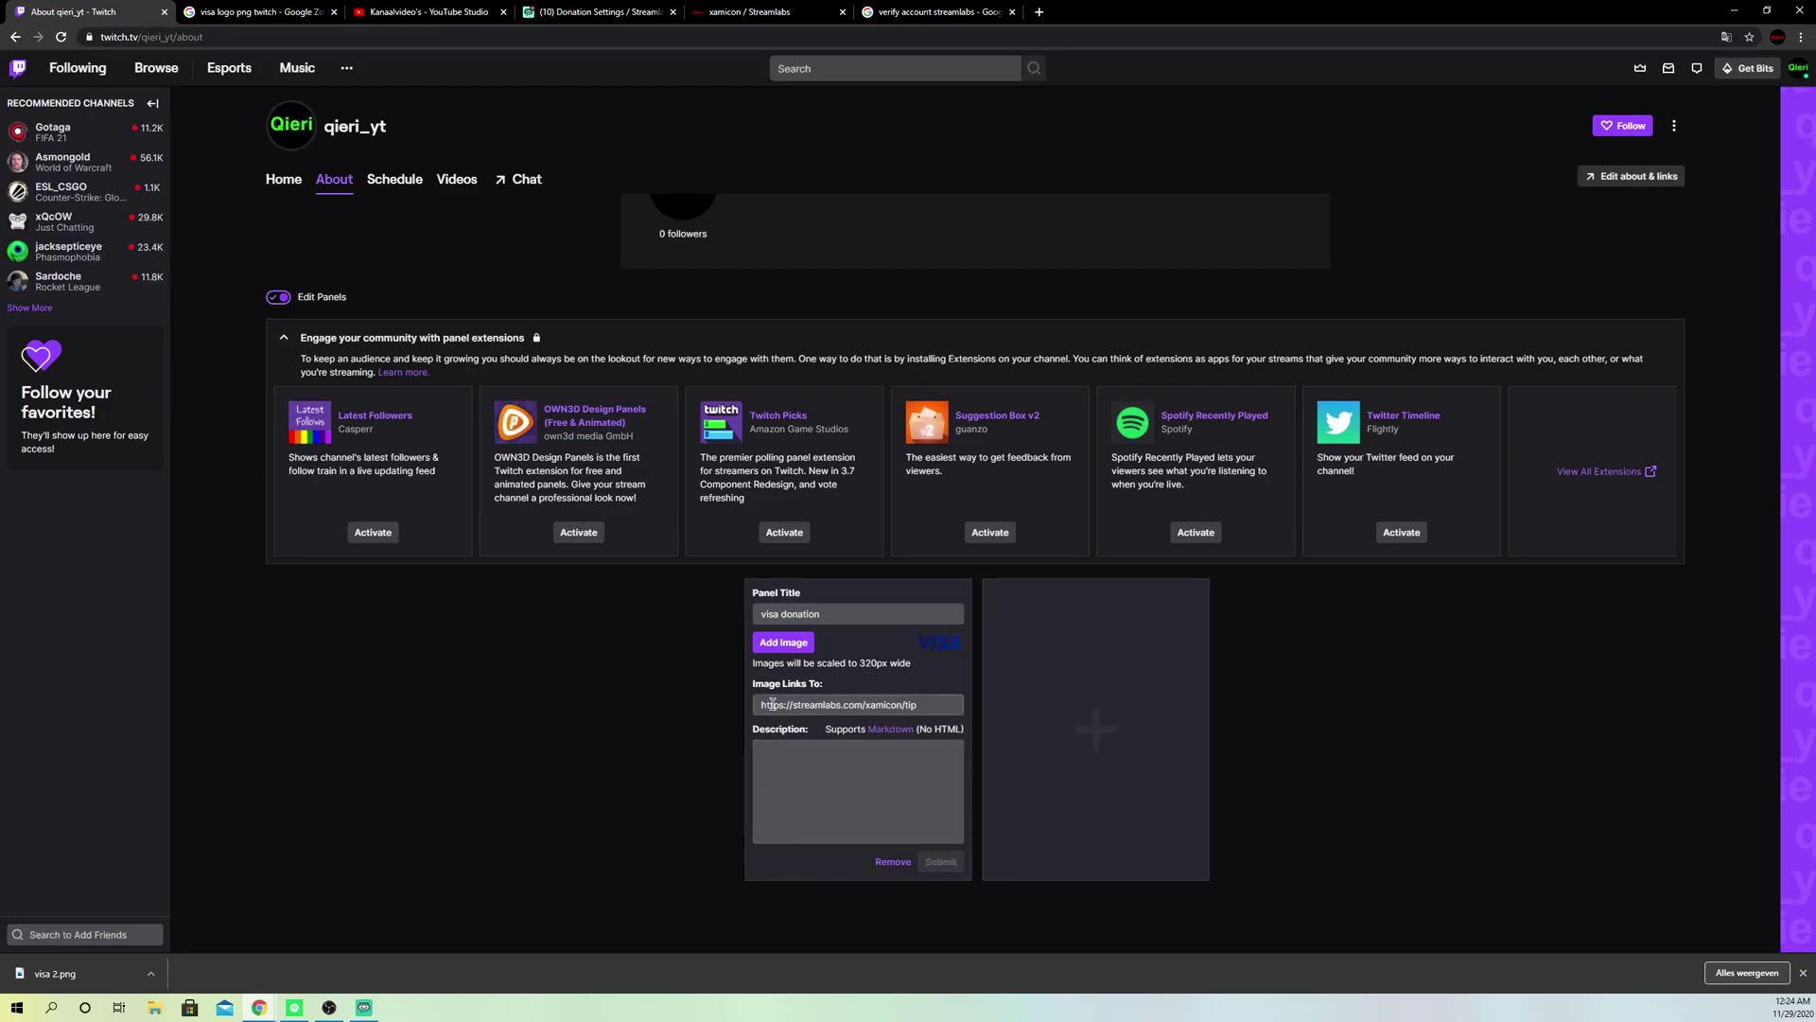
Step: Reload the About page and confirm the VISA panel opens the tip page
scroll(737, 625, "up", 5)
left_click(60, 37)
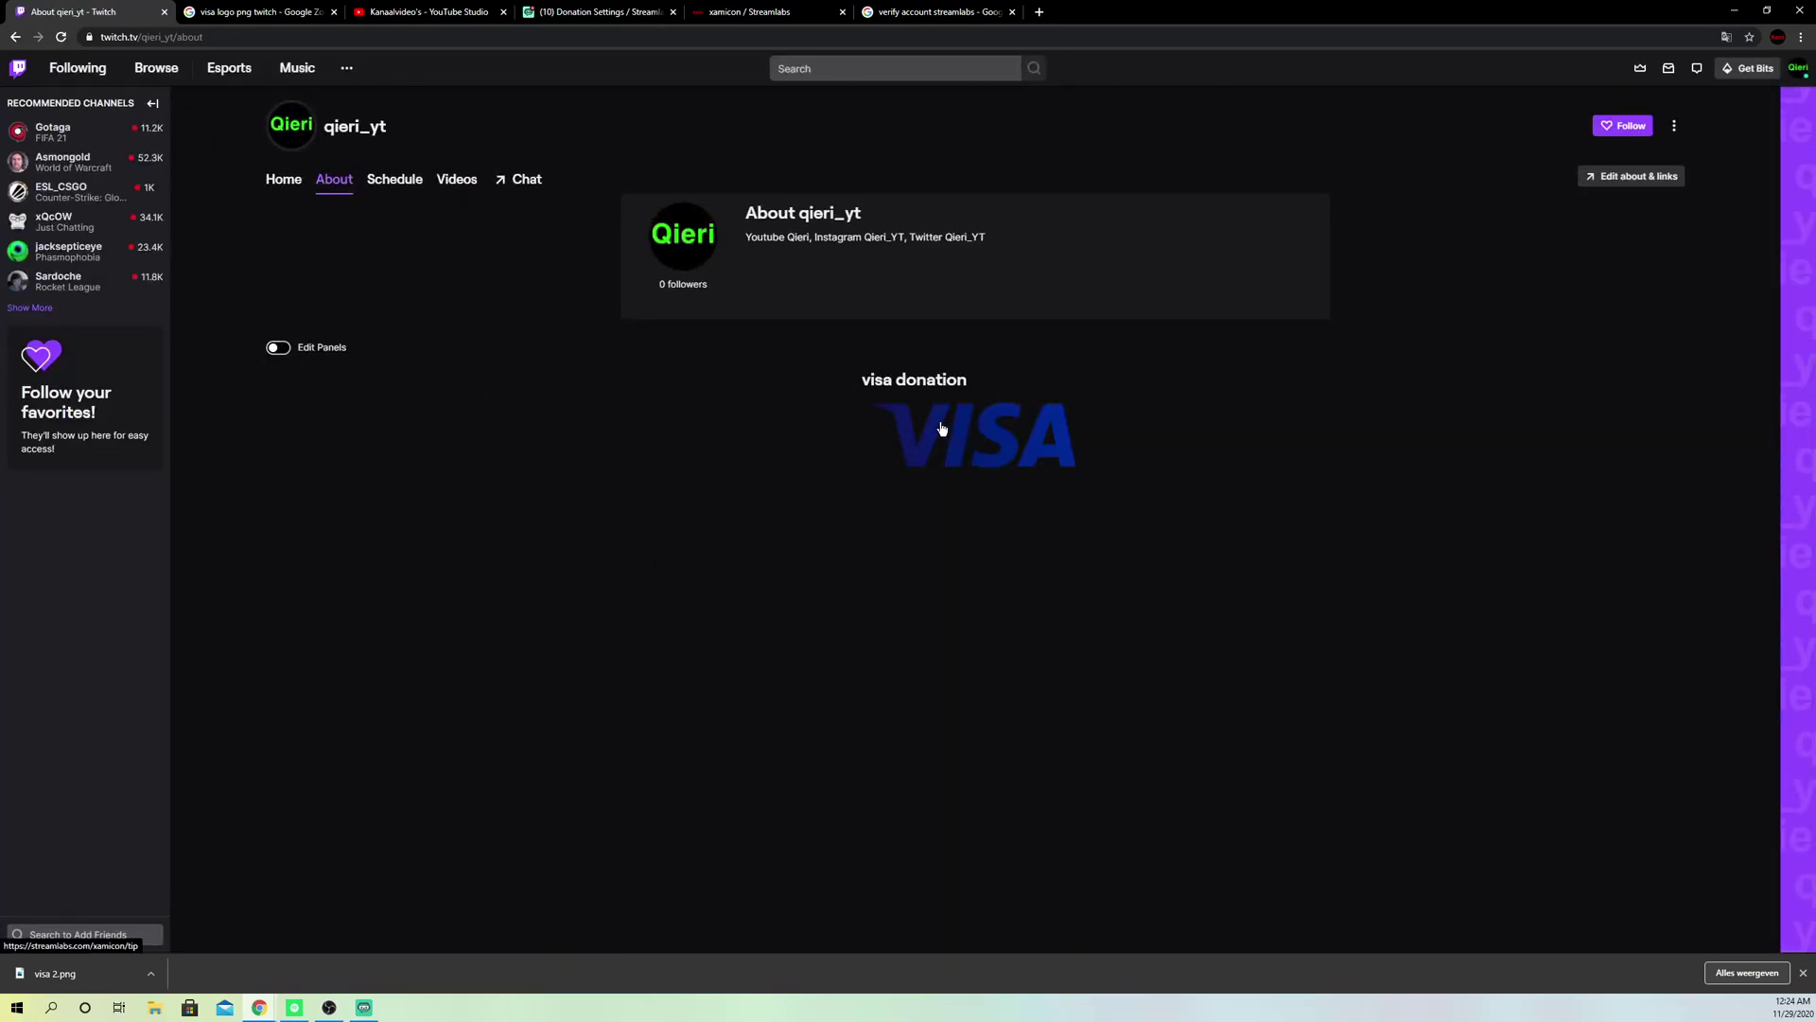
left_click(981, 447)
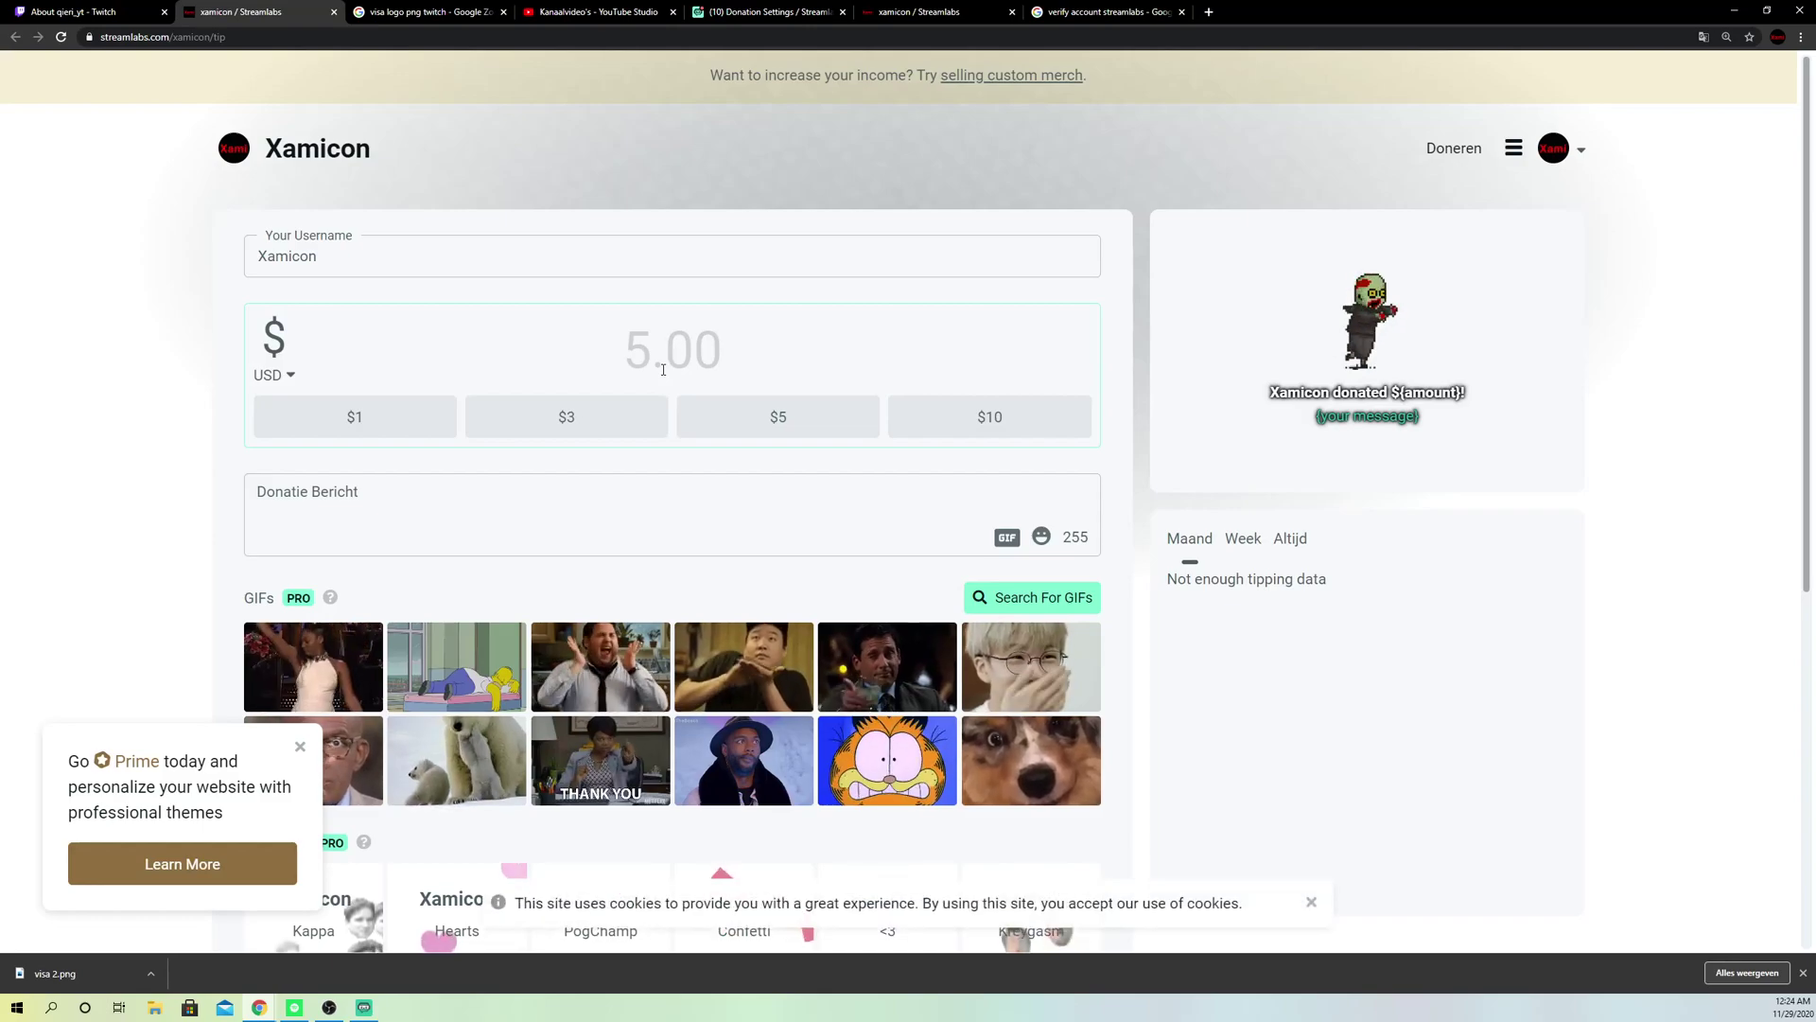
Step: Find Donation Settings via the Streamlabs dashboard search 'donati', then return to the Twitch About page
left_click(80, 13)
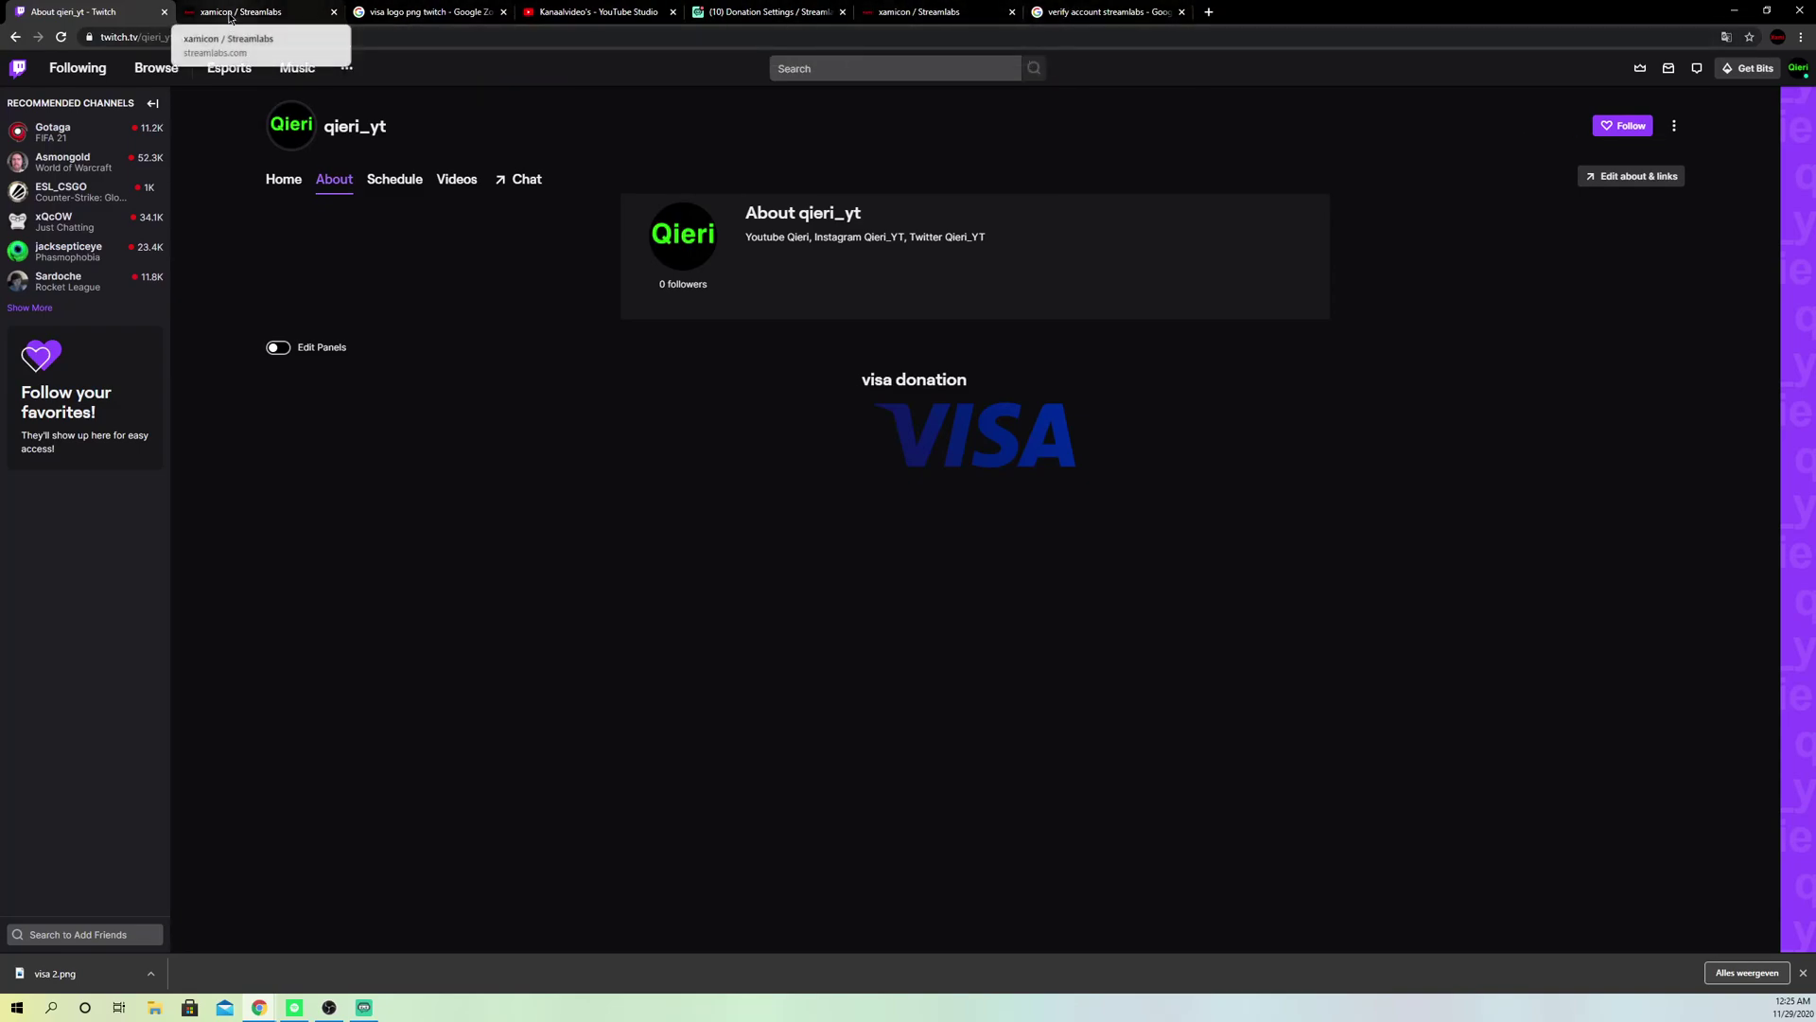
left_click(761, 13)
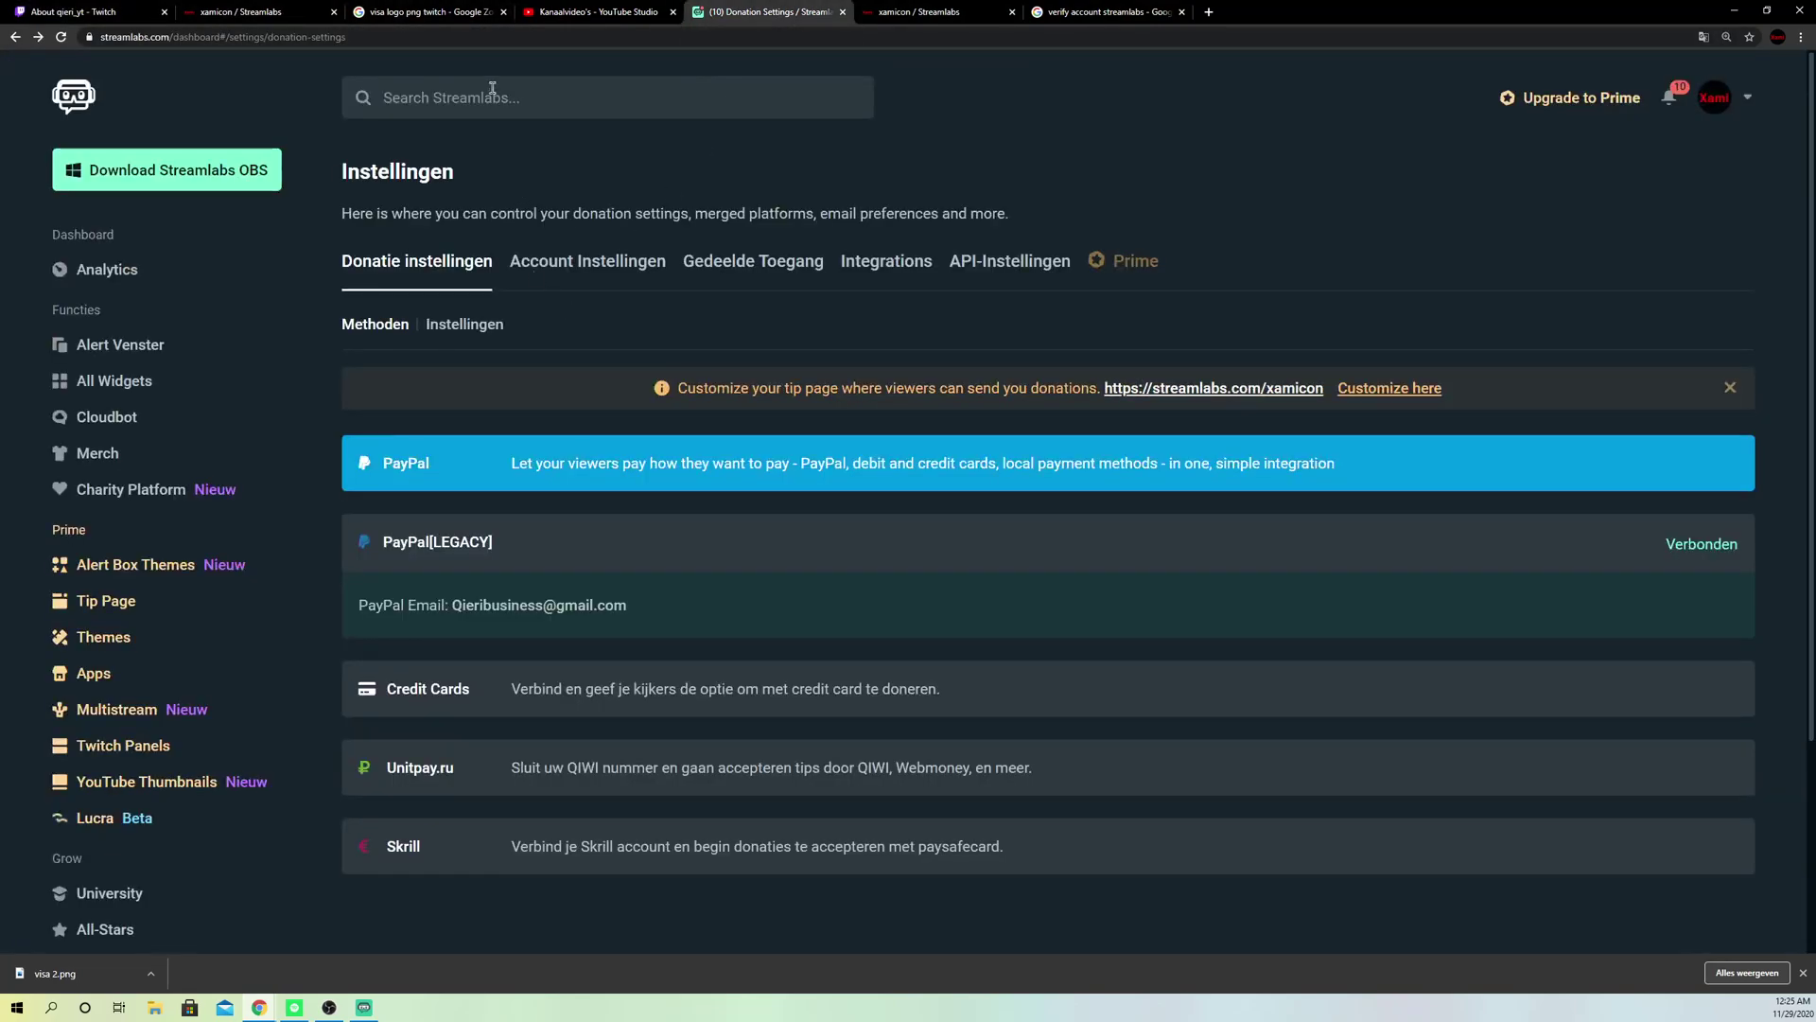
left_click(428, 97)
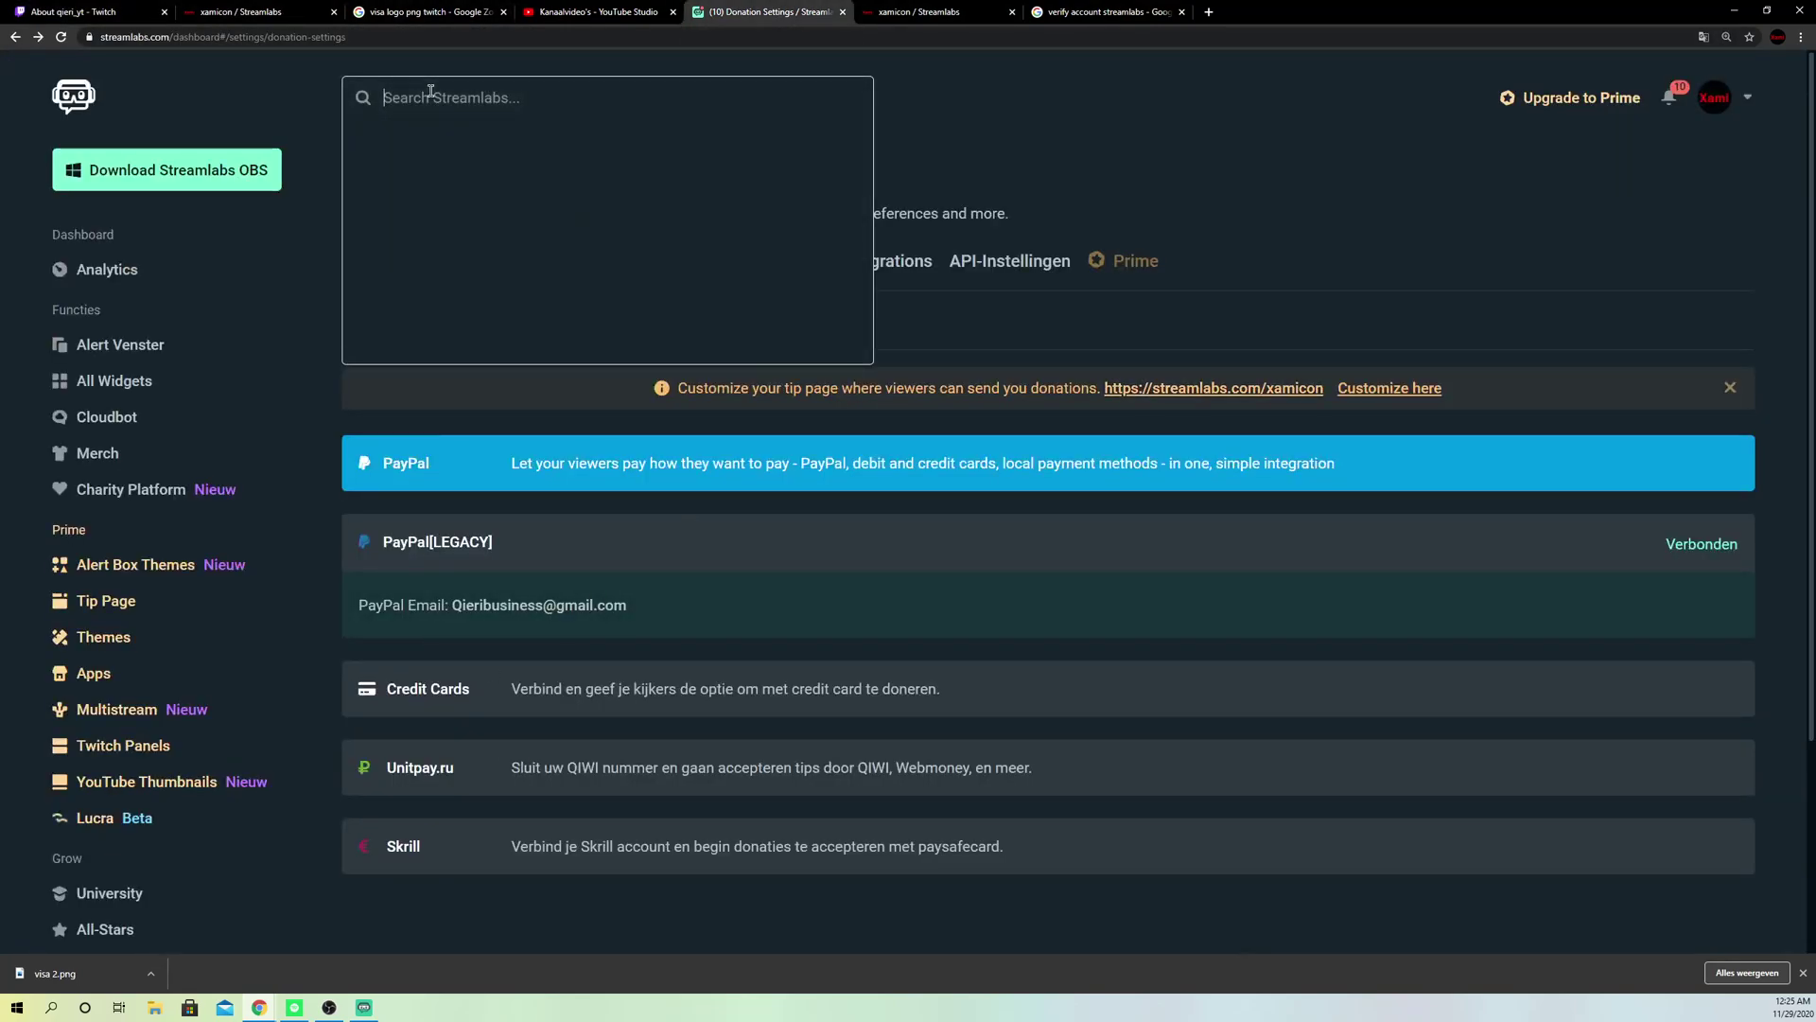
type("donati")
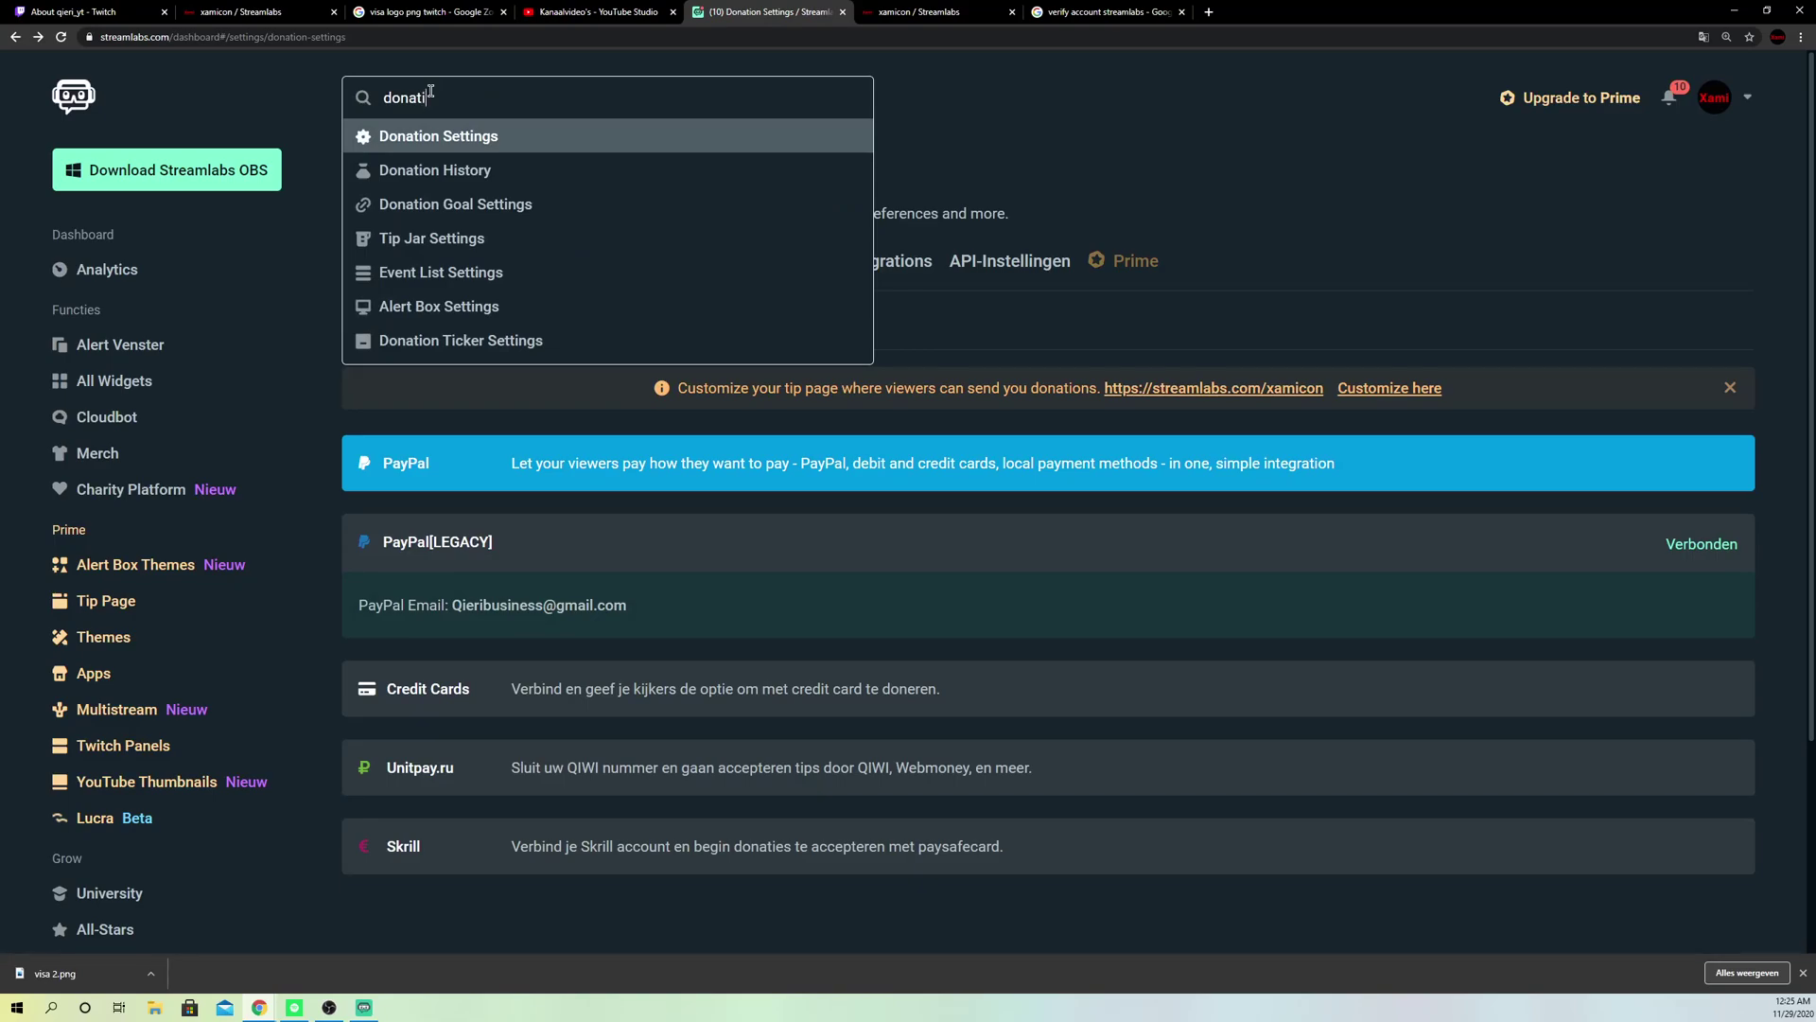
left_click(442, 140)
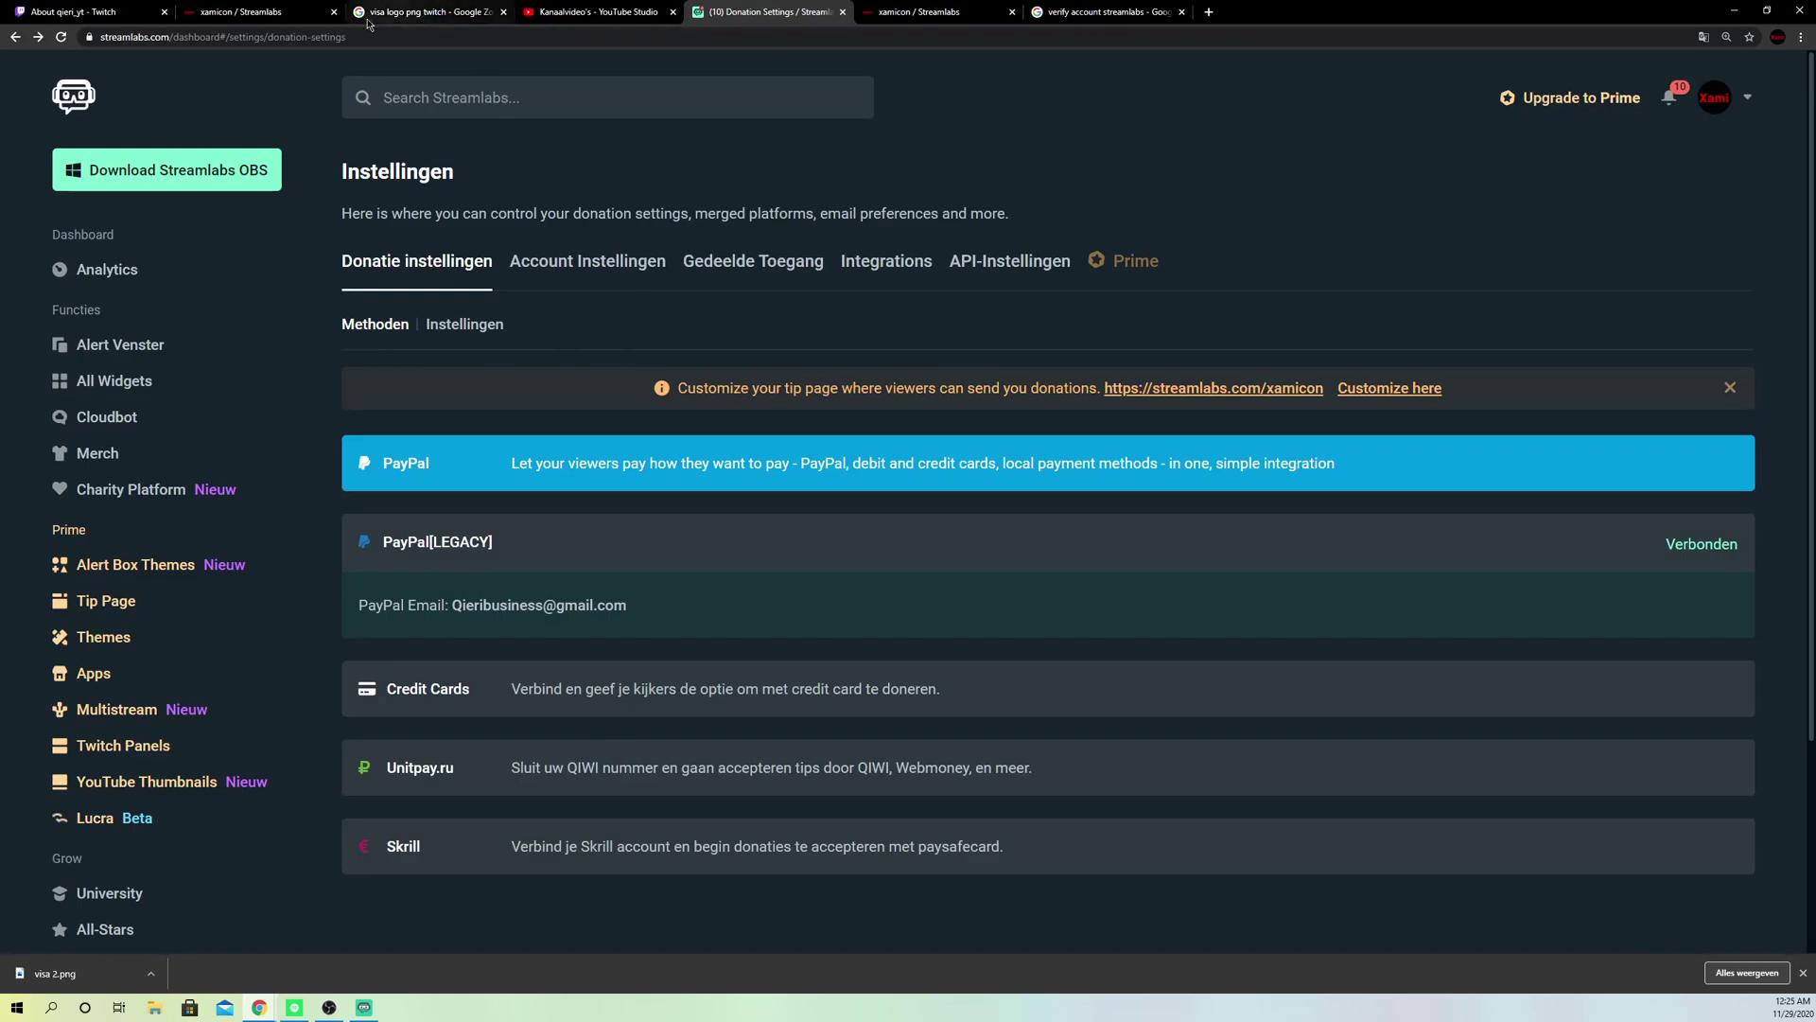
left_click(140, 14)
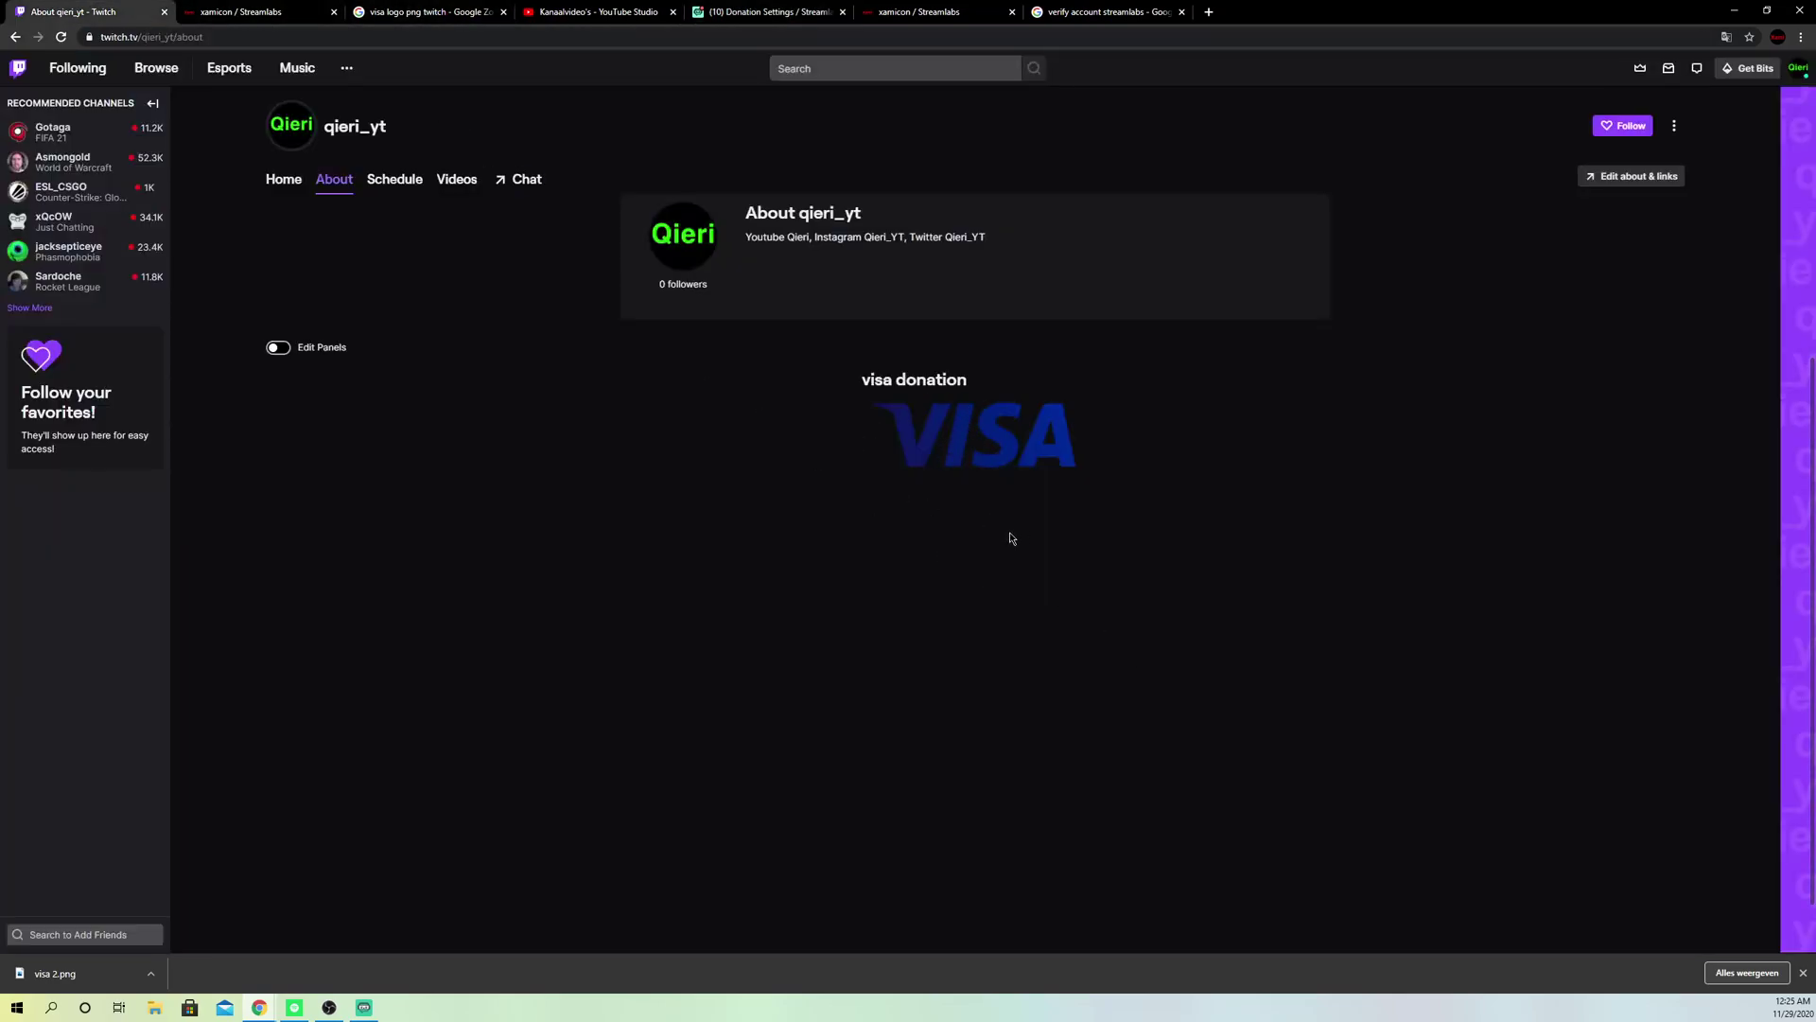
Step: Remove the visa donation panel from the About page and move to YouTube Studio
left_click(277, 347)
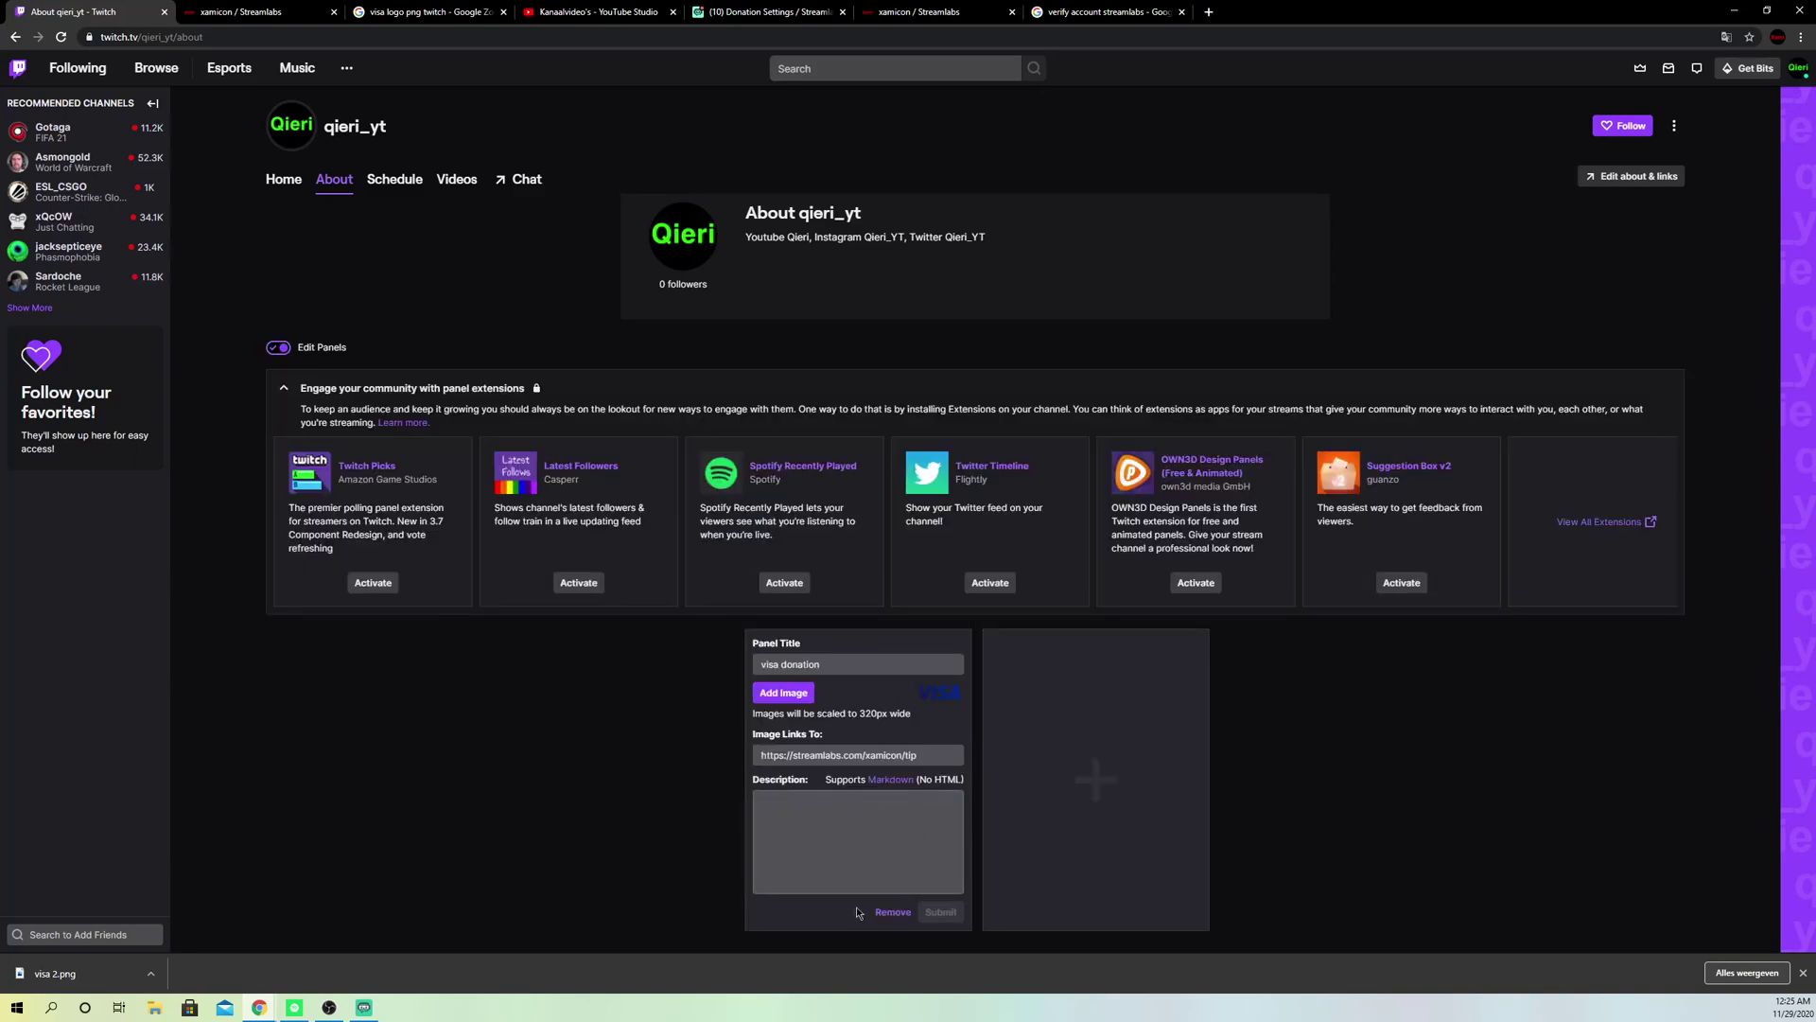
left_click(893, 912)
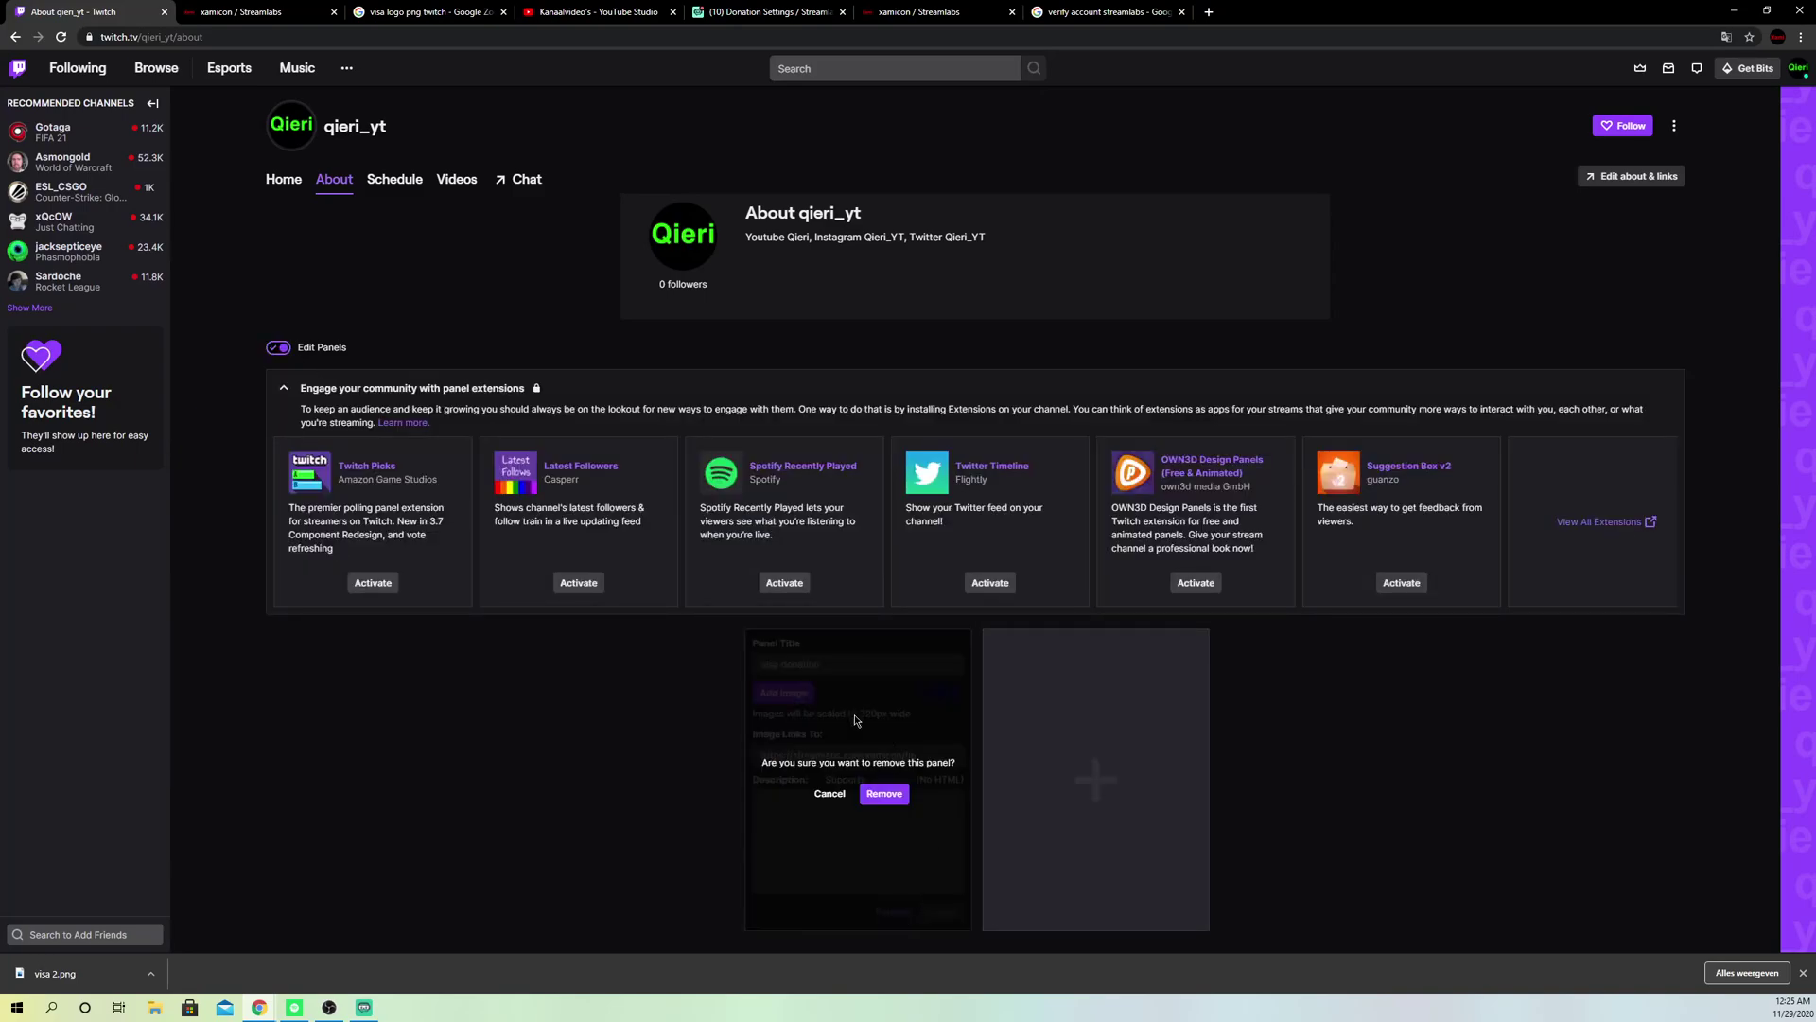
left_click(885, 797)
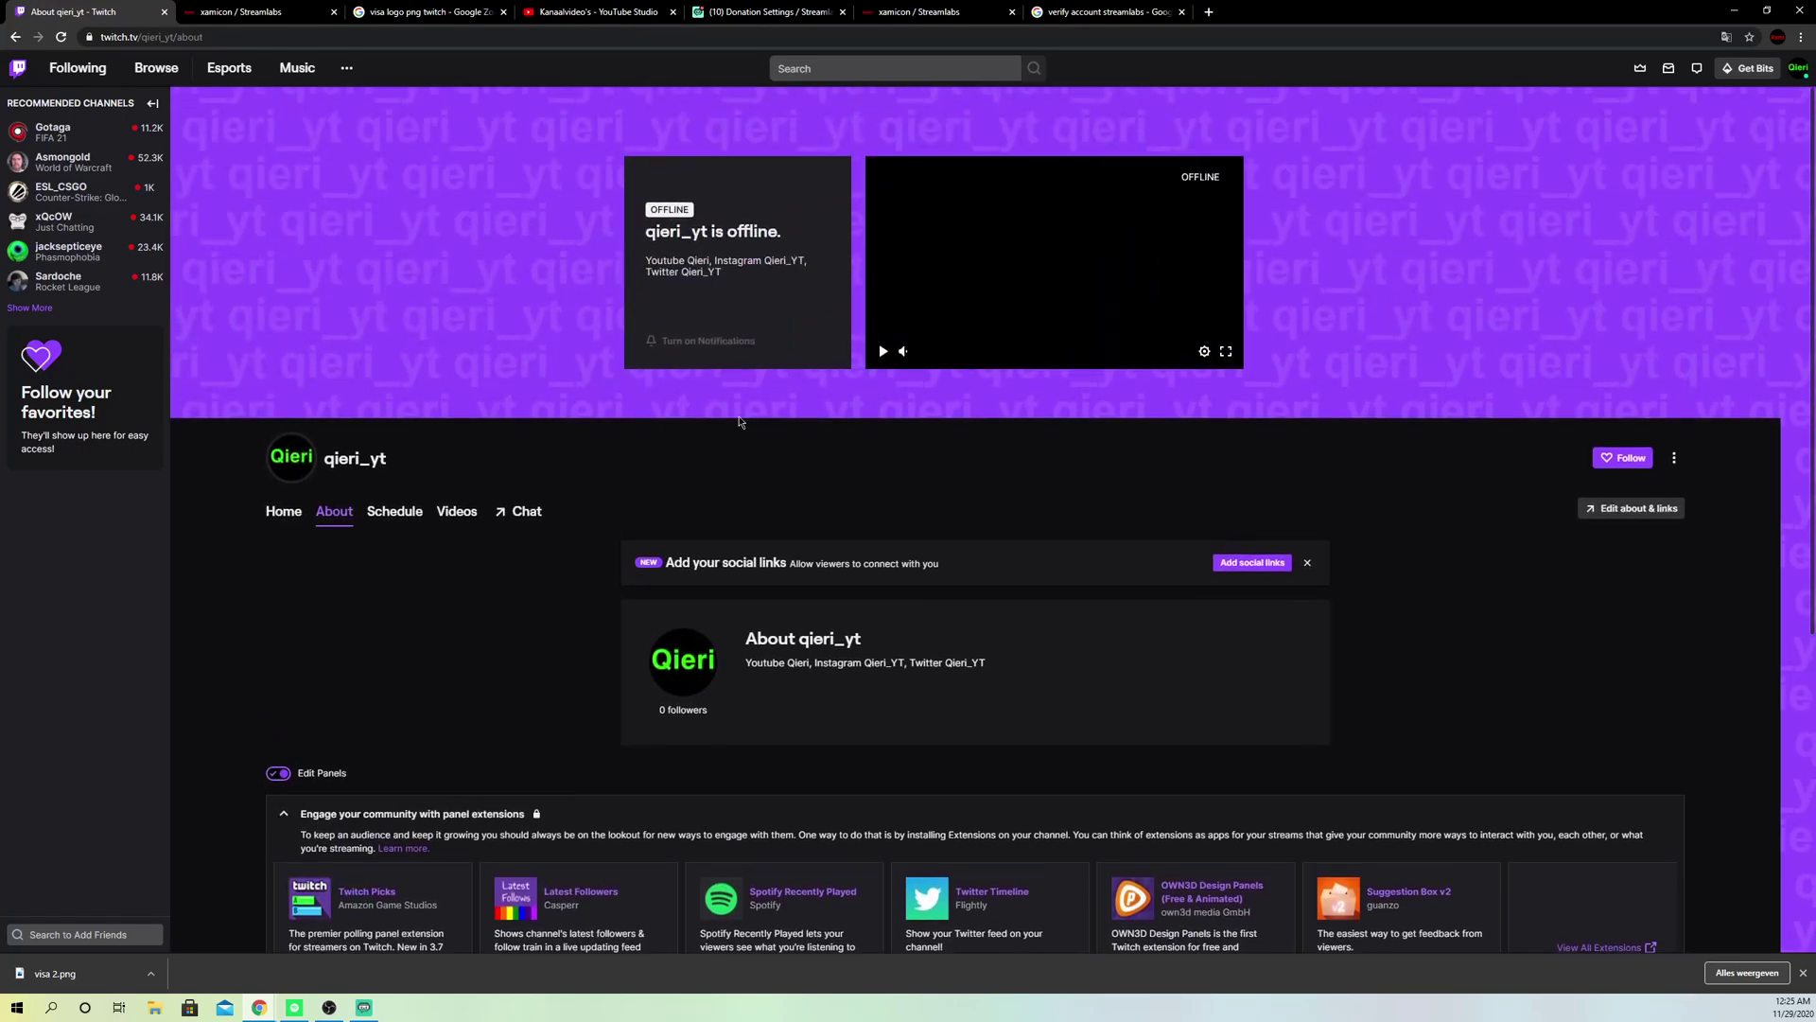
left_click(572, 13)
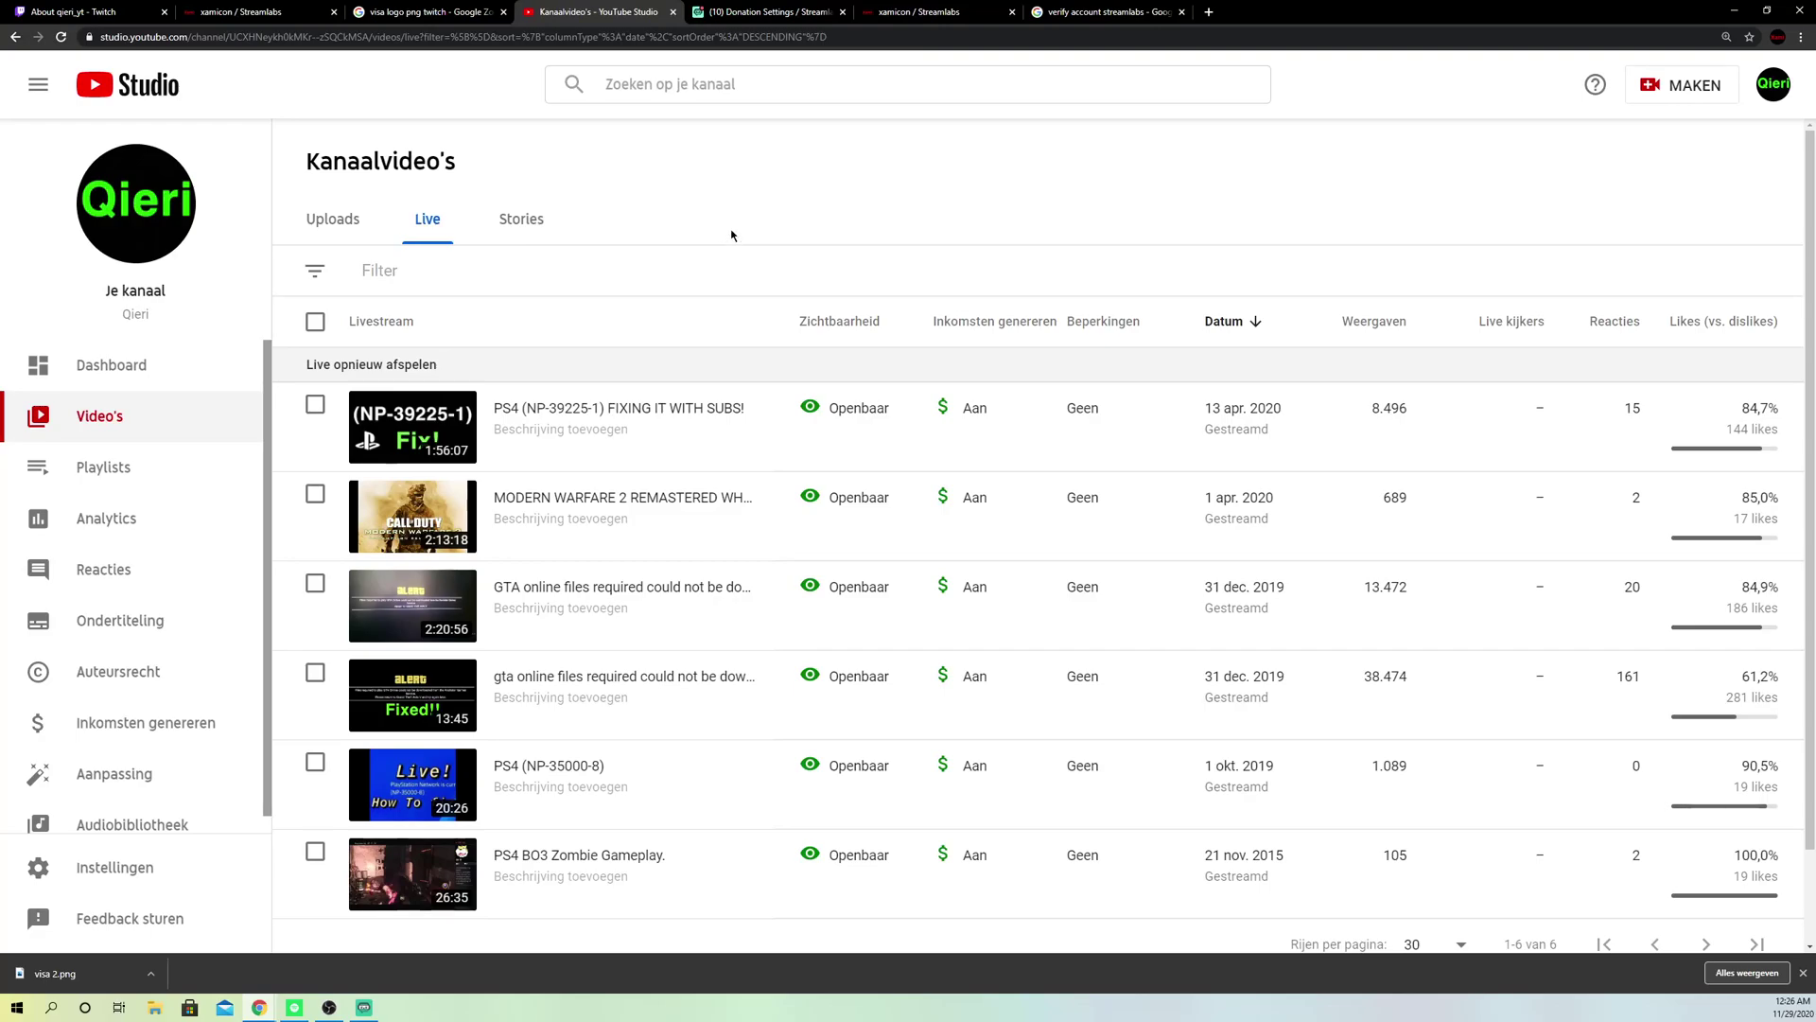
Step: Drag the Chrome window onto the other monitor so Streamlabs OBS shows
left_click_drag(1330, 19, 0, 189)
left_click_drag(1219, 162, 1187, 132)
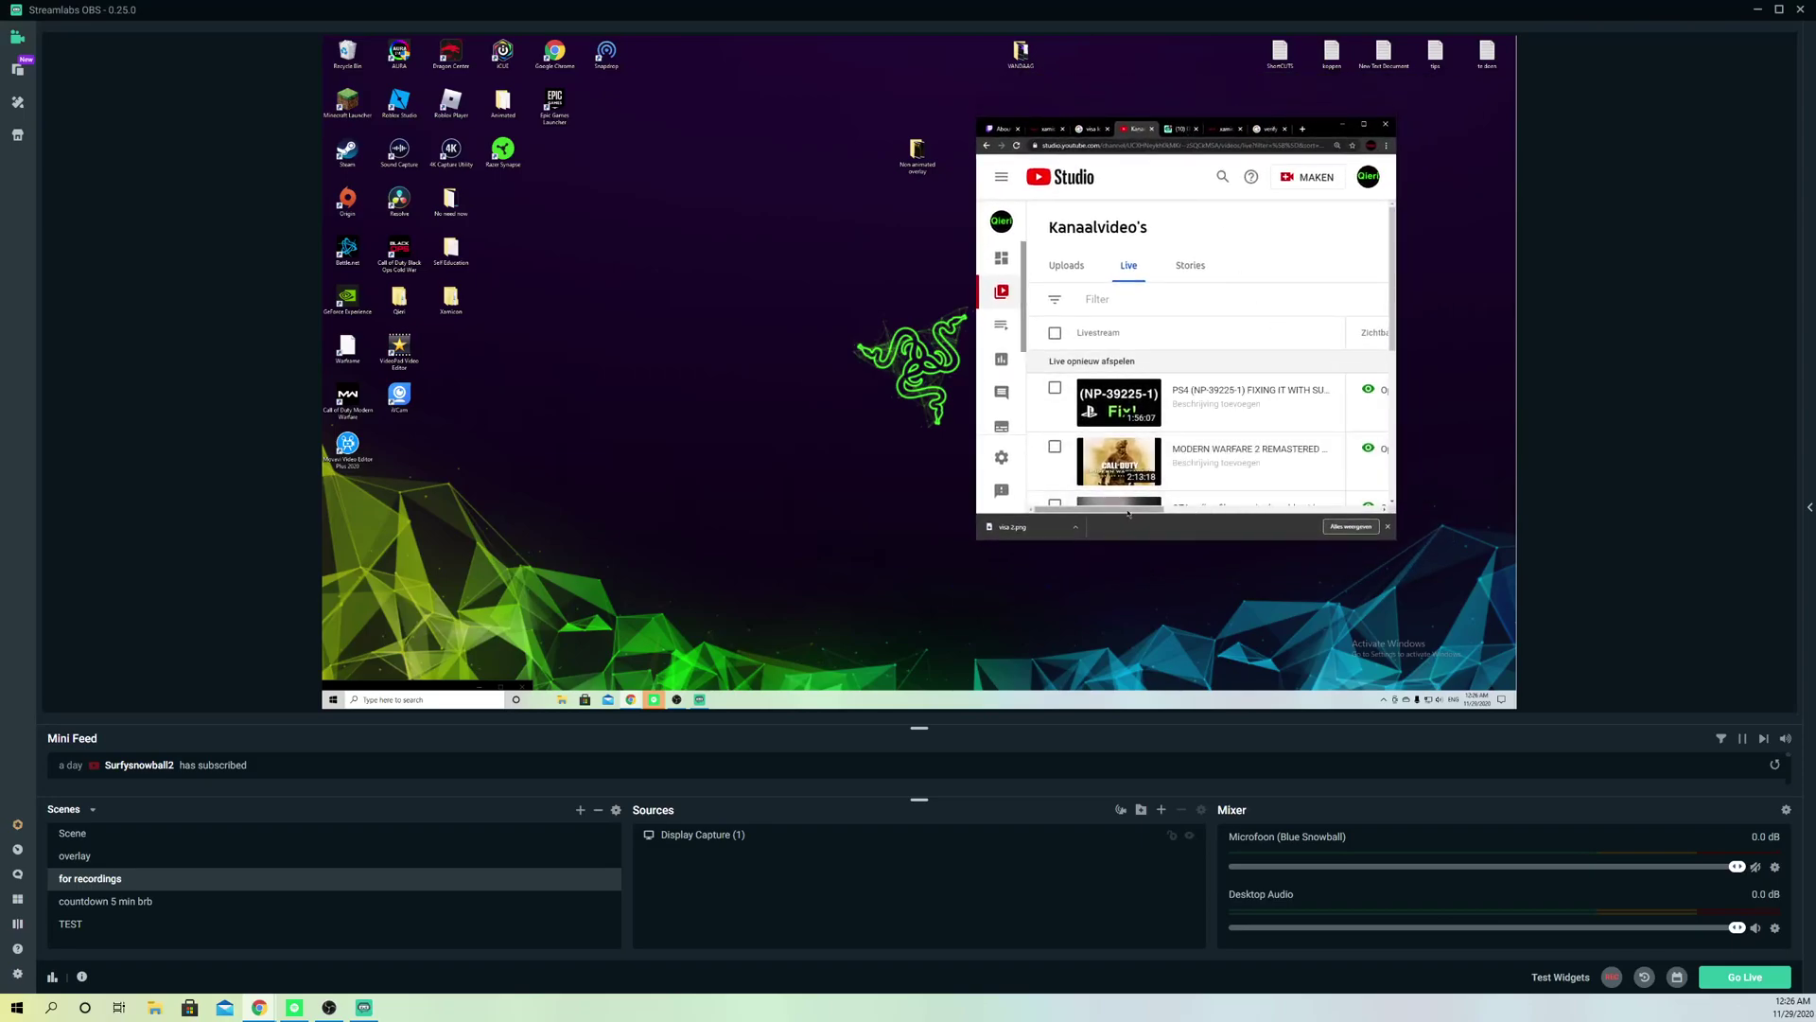
Step: Look at the tip page and YouTube Studio tabs, then minimize Chrome to leave the bare desktop
mouse_move(1184, 409)
left_click(1220, 133)
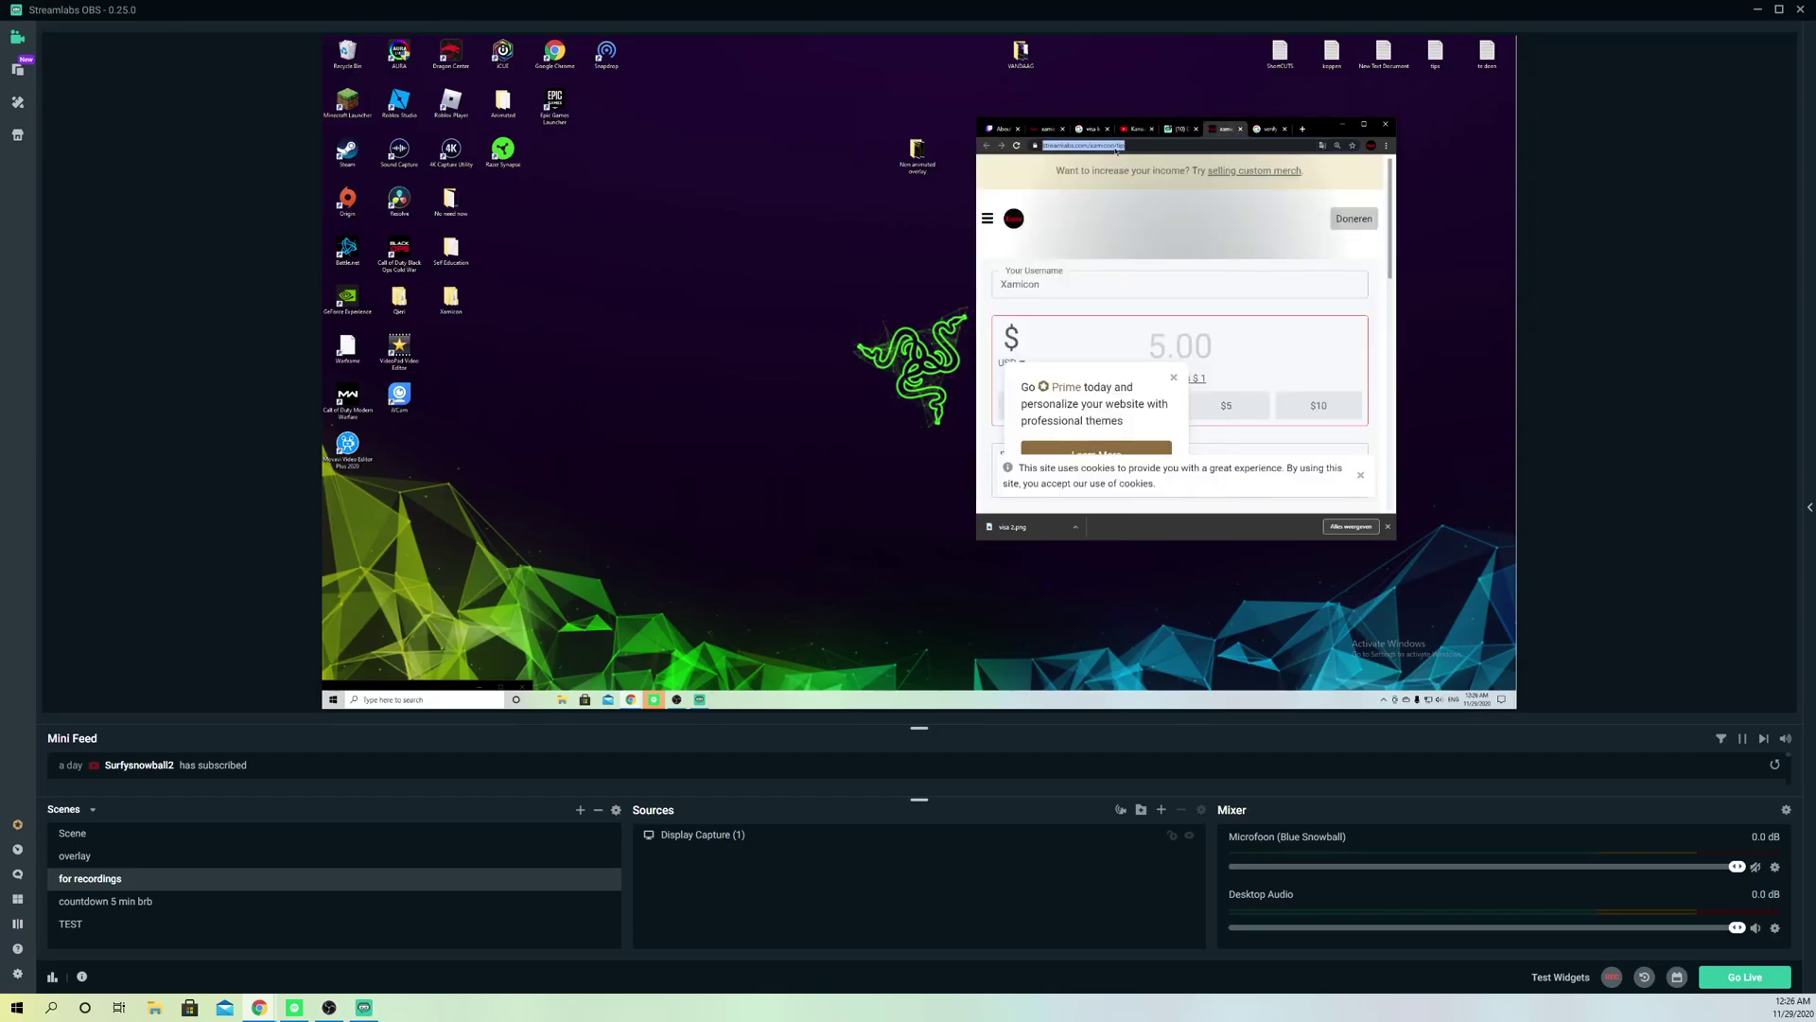
left_click(1142, 132)
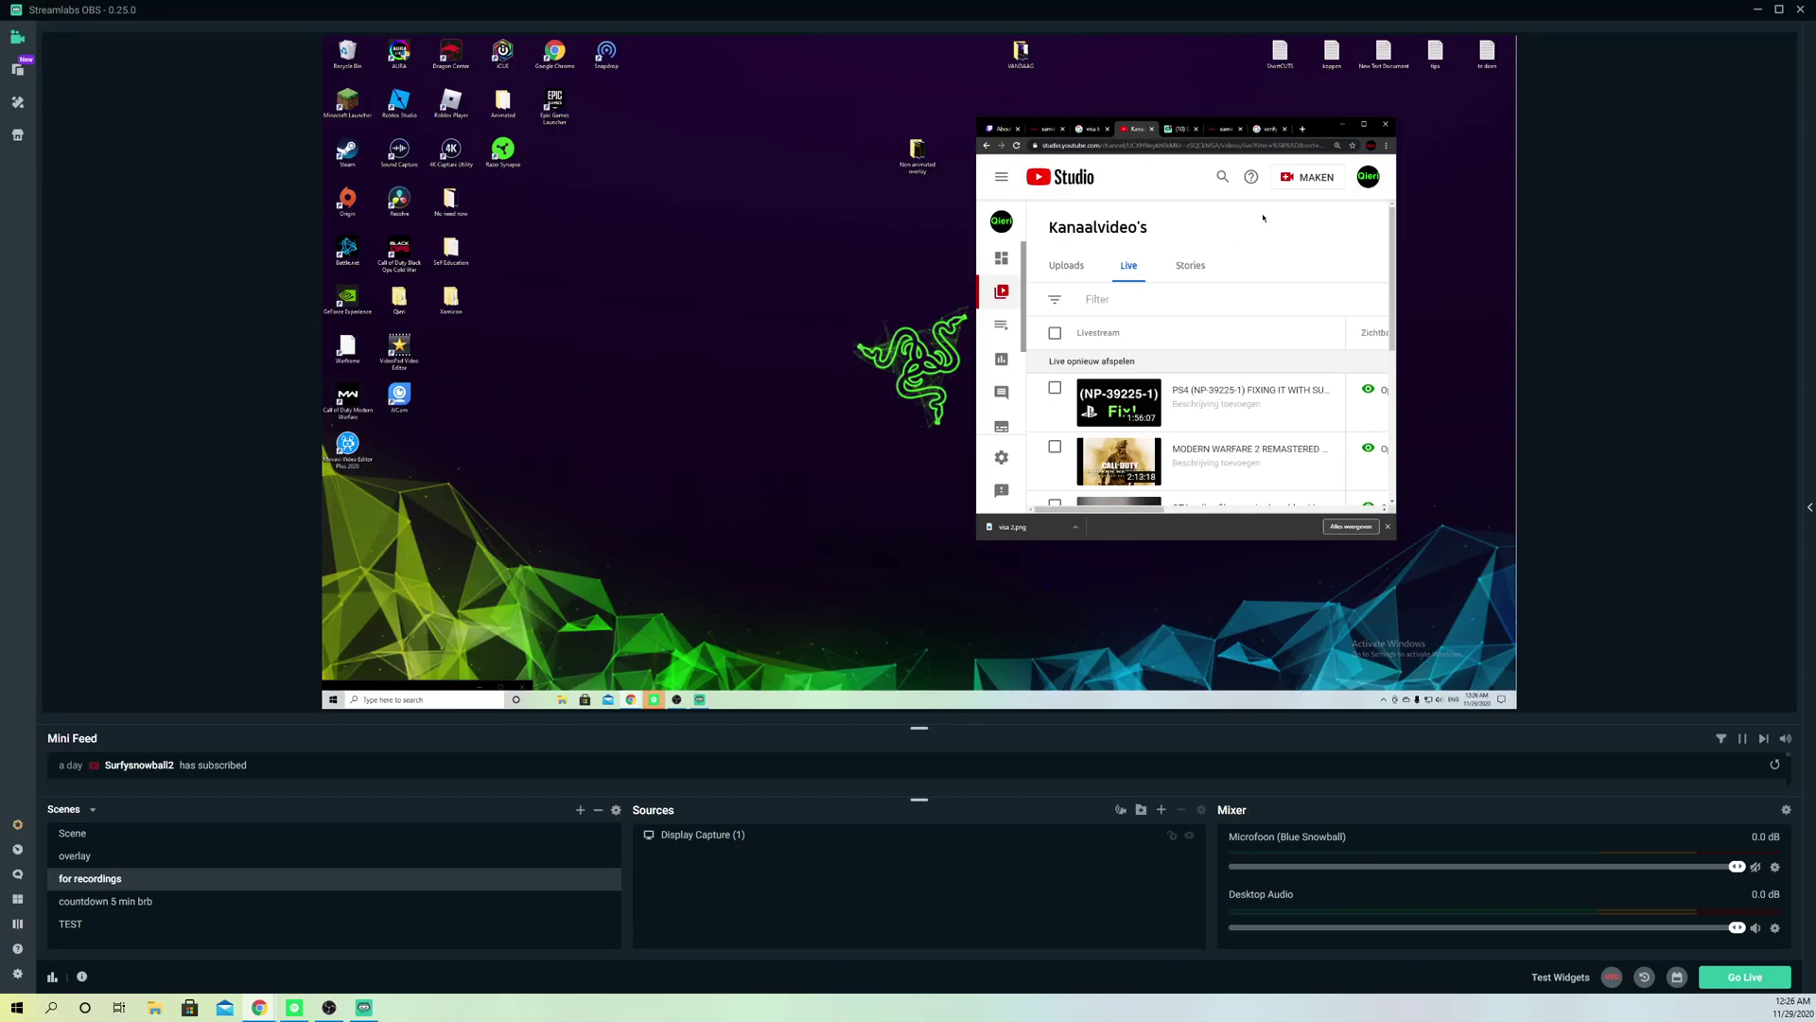
left_click(1342, 124)
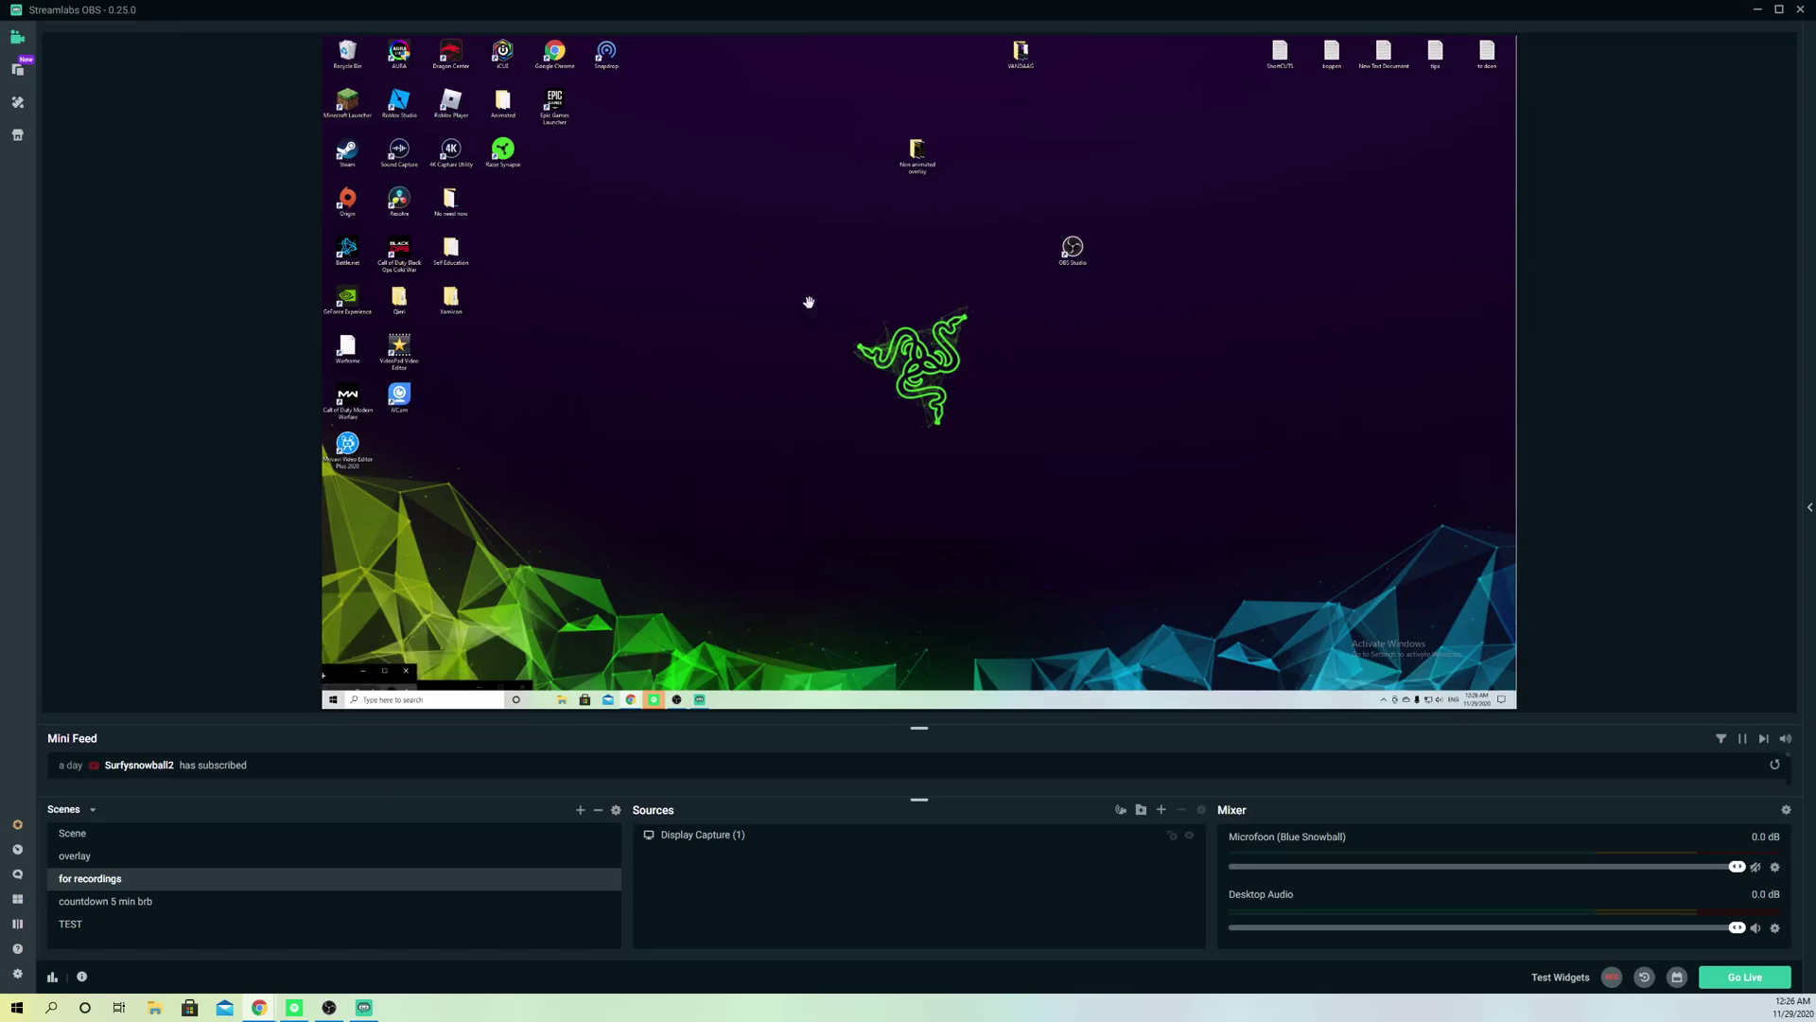
Step: Create a new Image source named 'paypal' in the scene
left_click(934, 266)
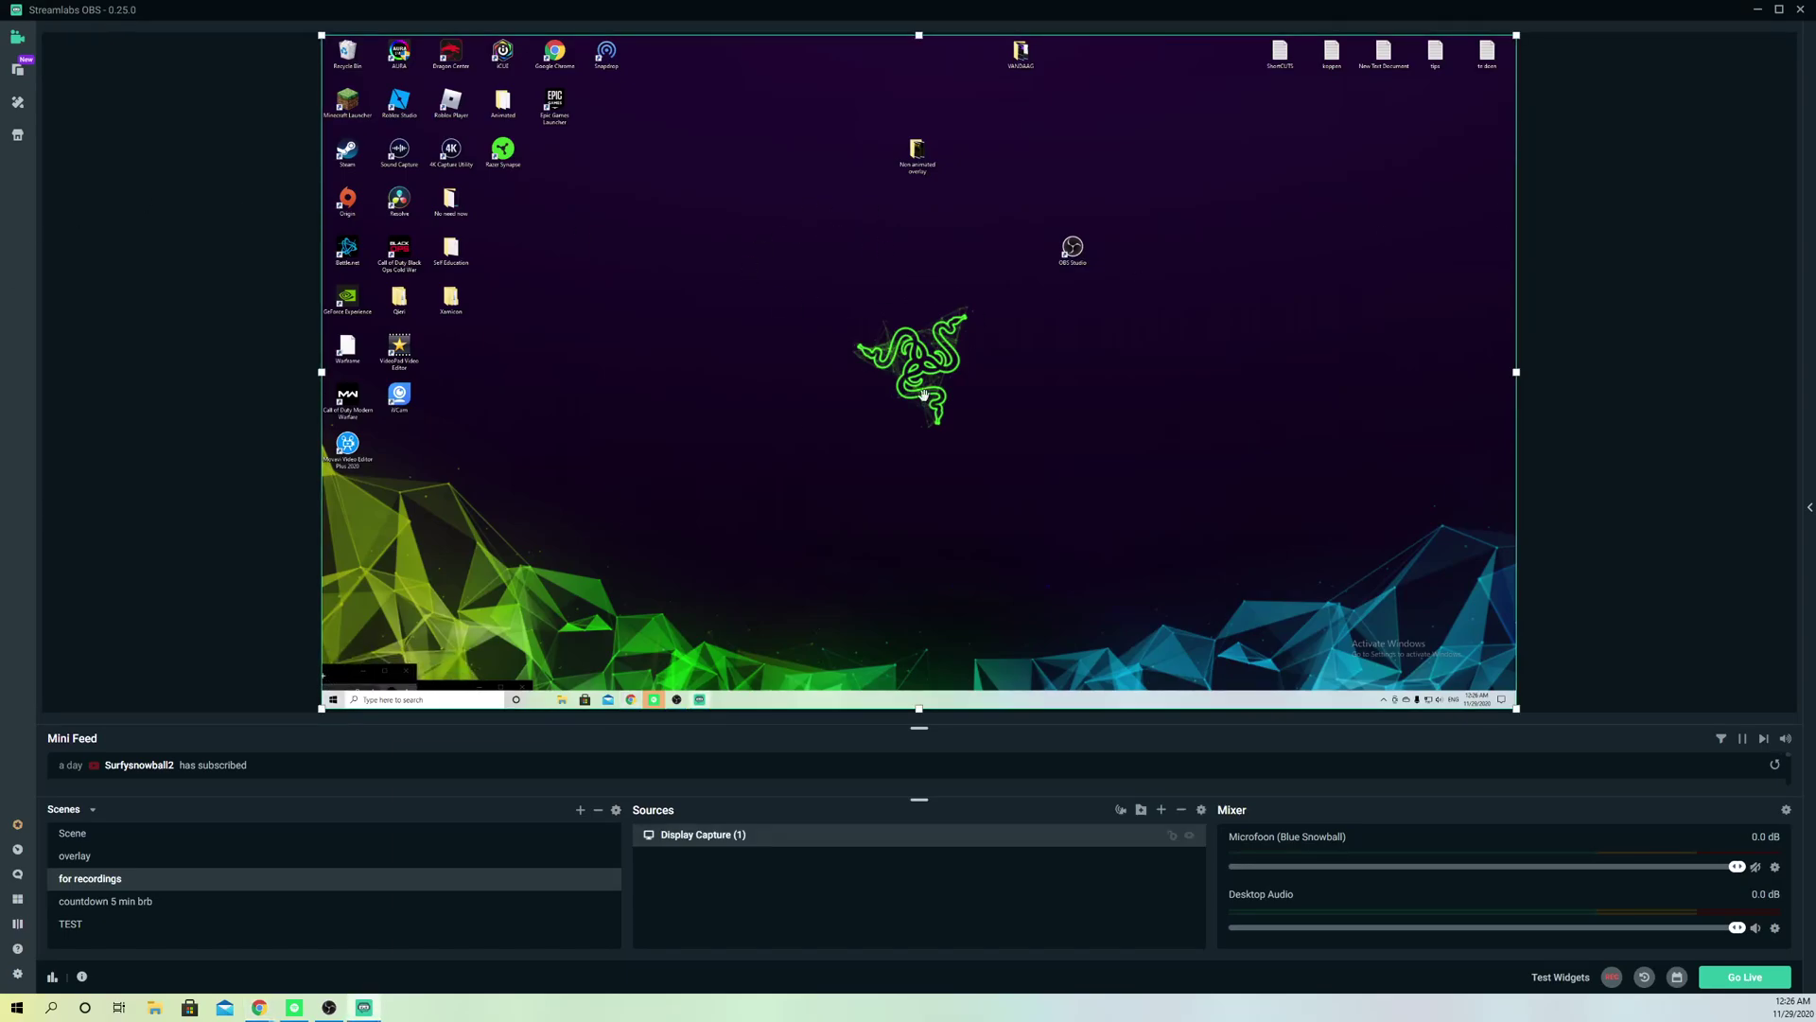
left_click(1161, 810)
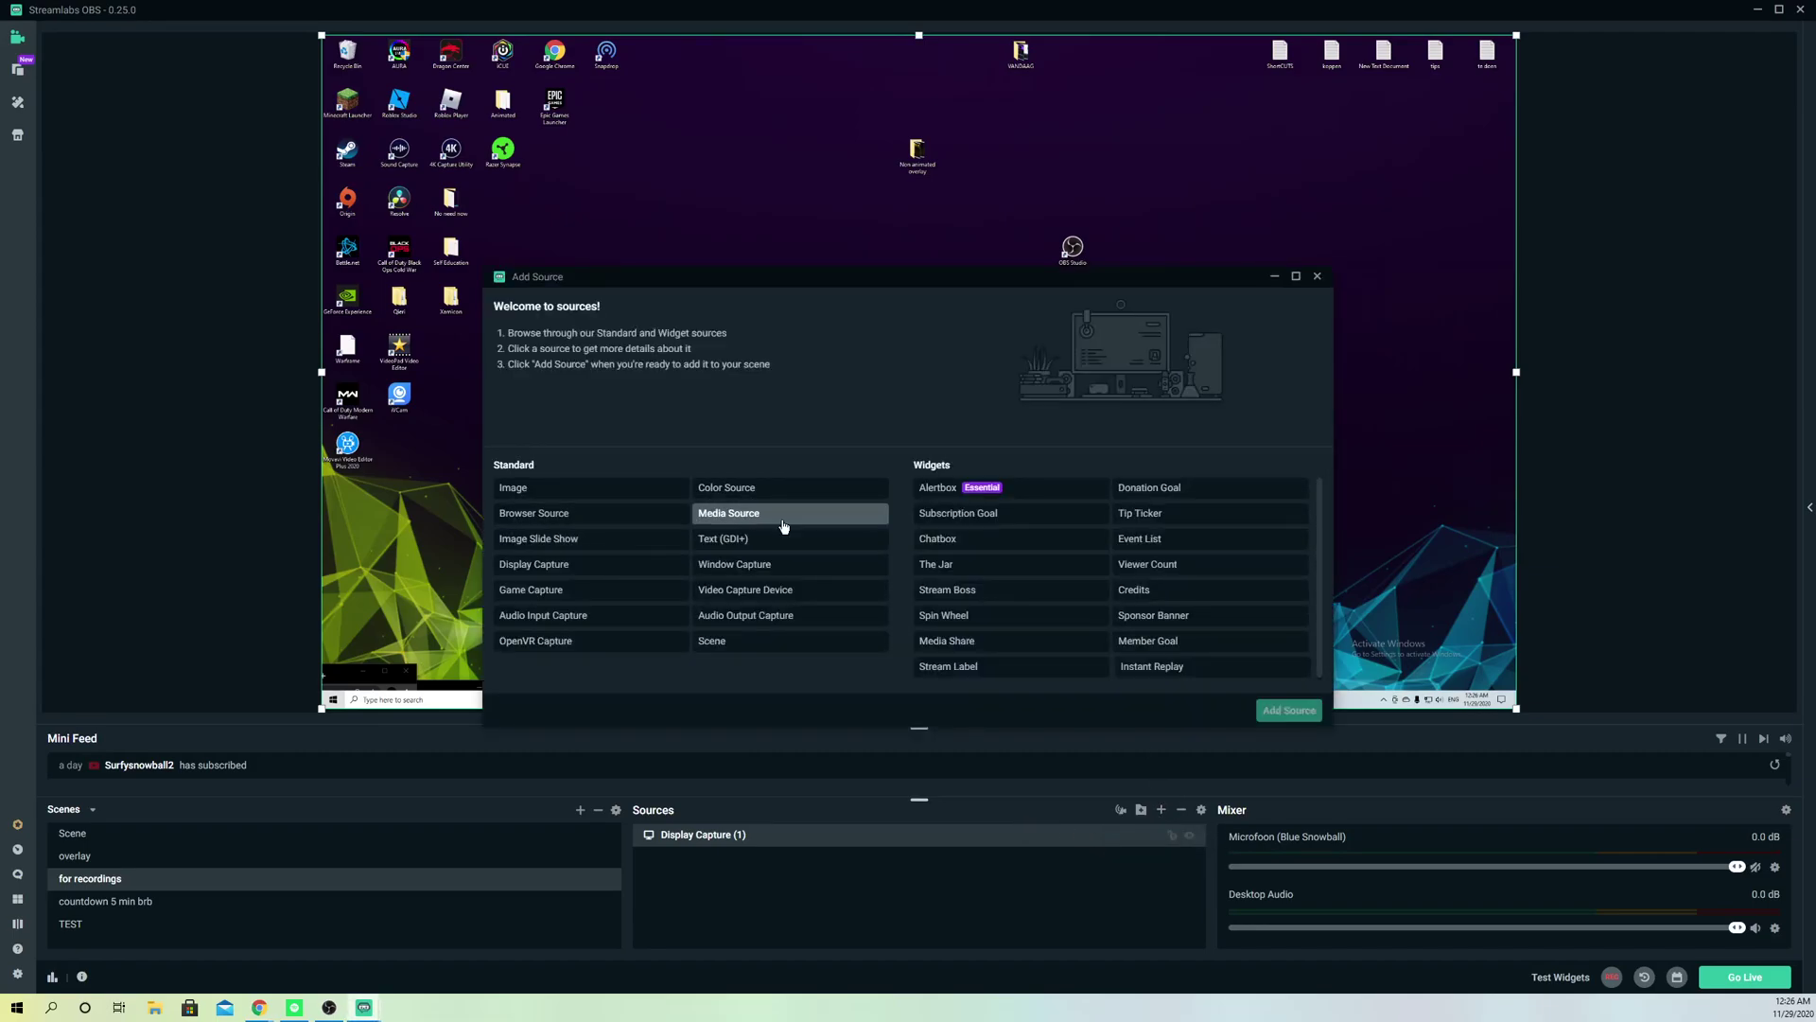
left_click(558, 488)
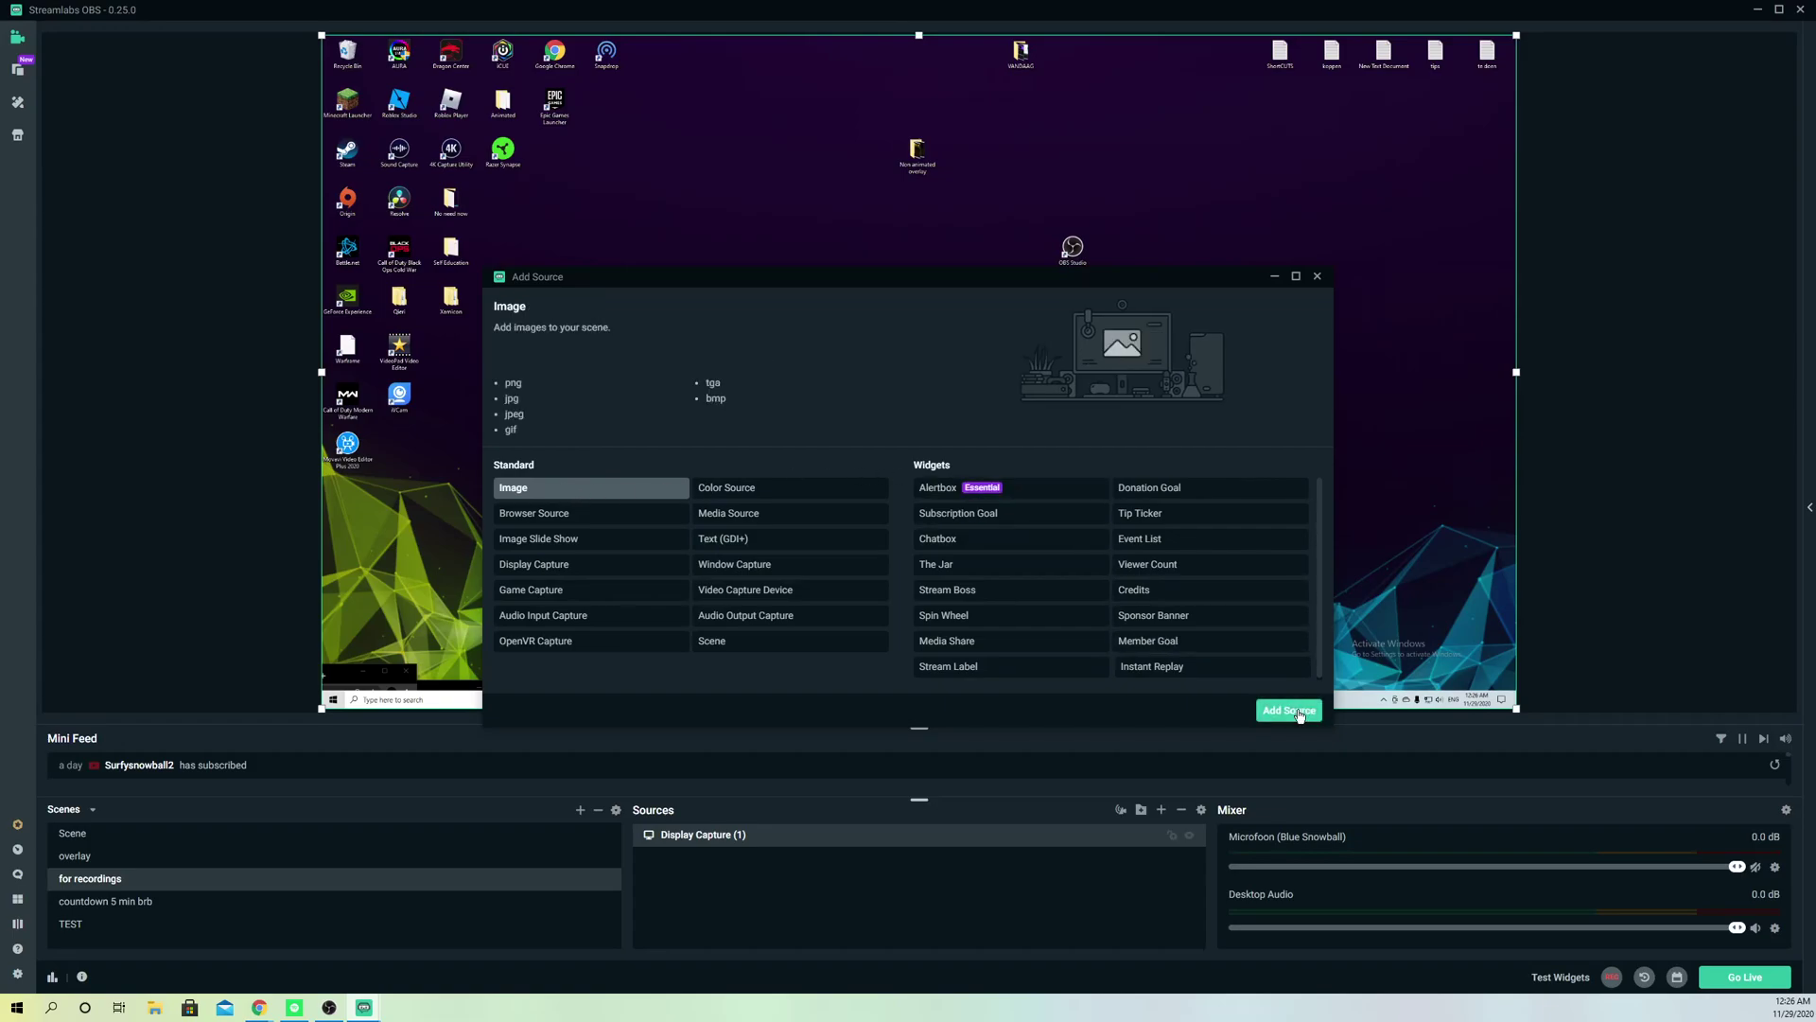
left_click(1298, 713)
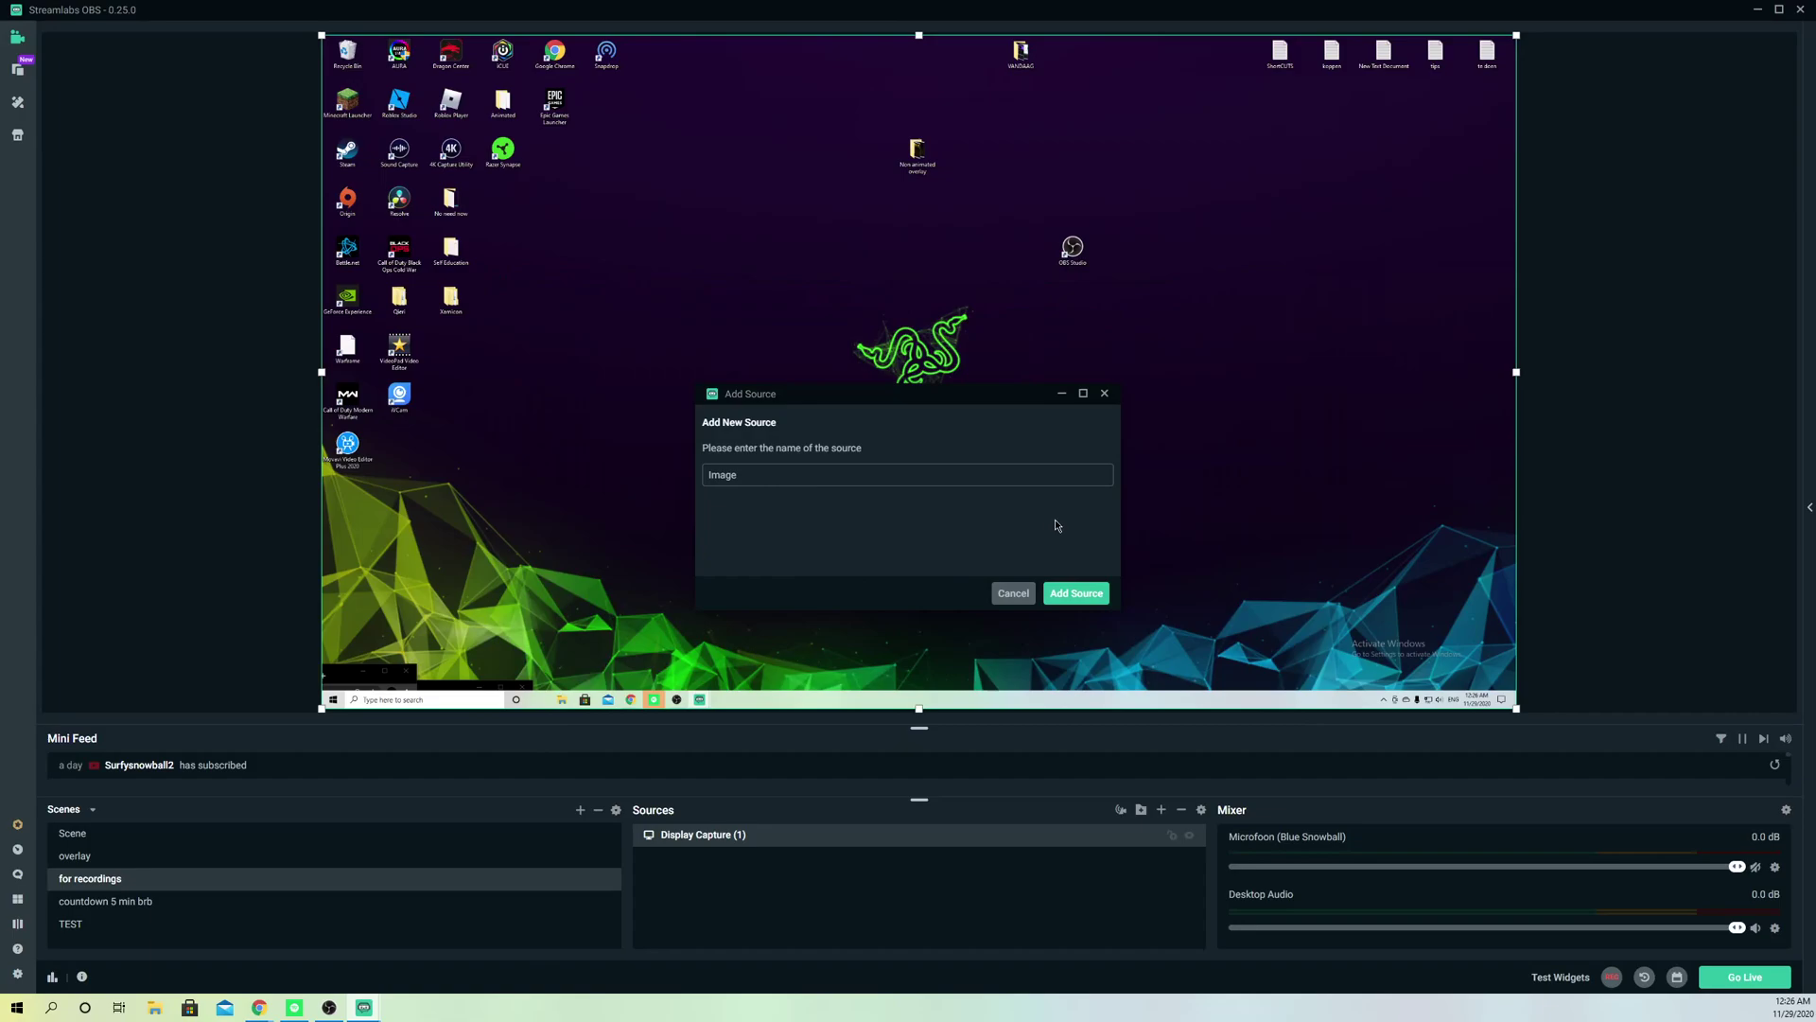
left_click_drag(899, 478, 580, 483)
key("BackSpace")
left_click(1077, 593)
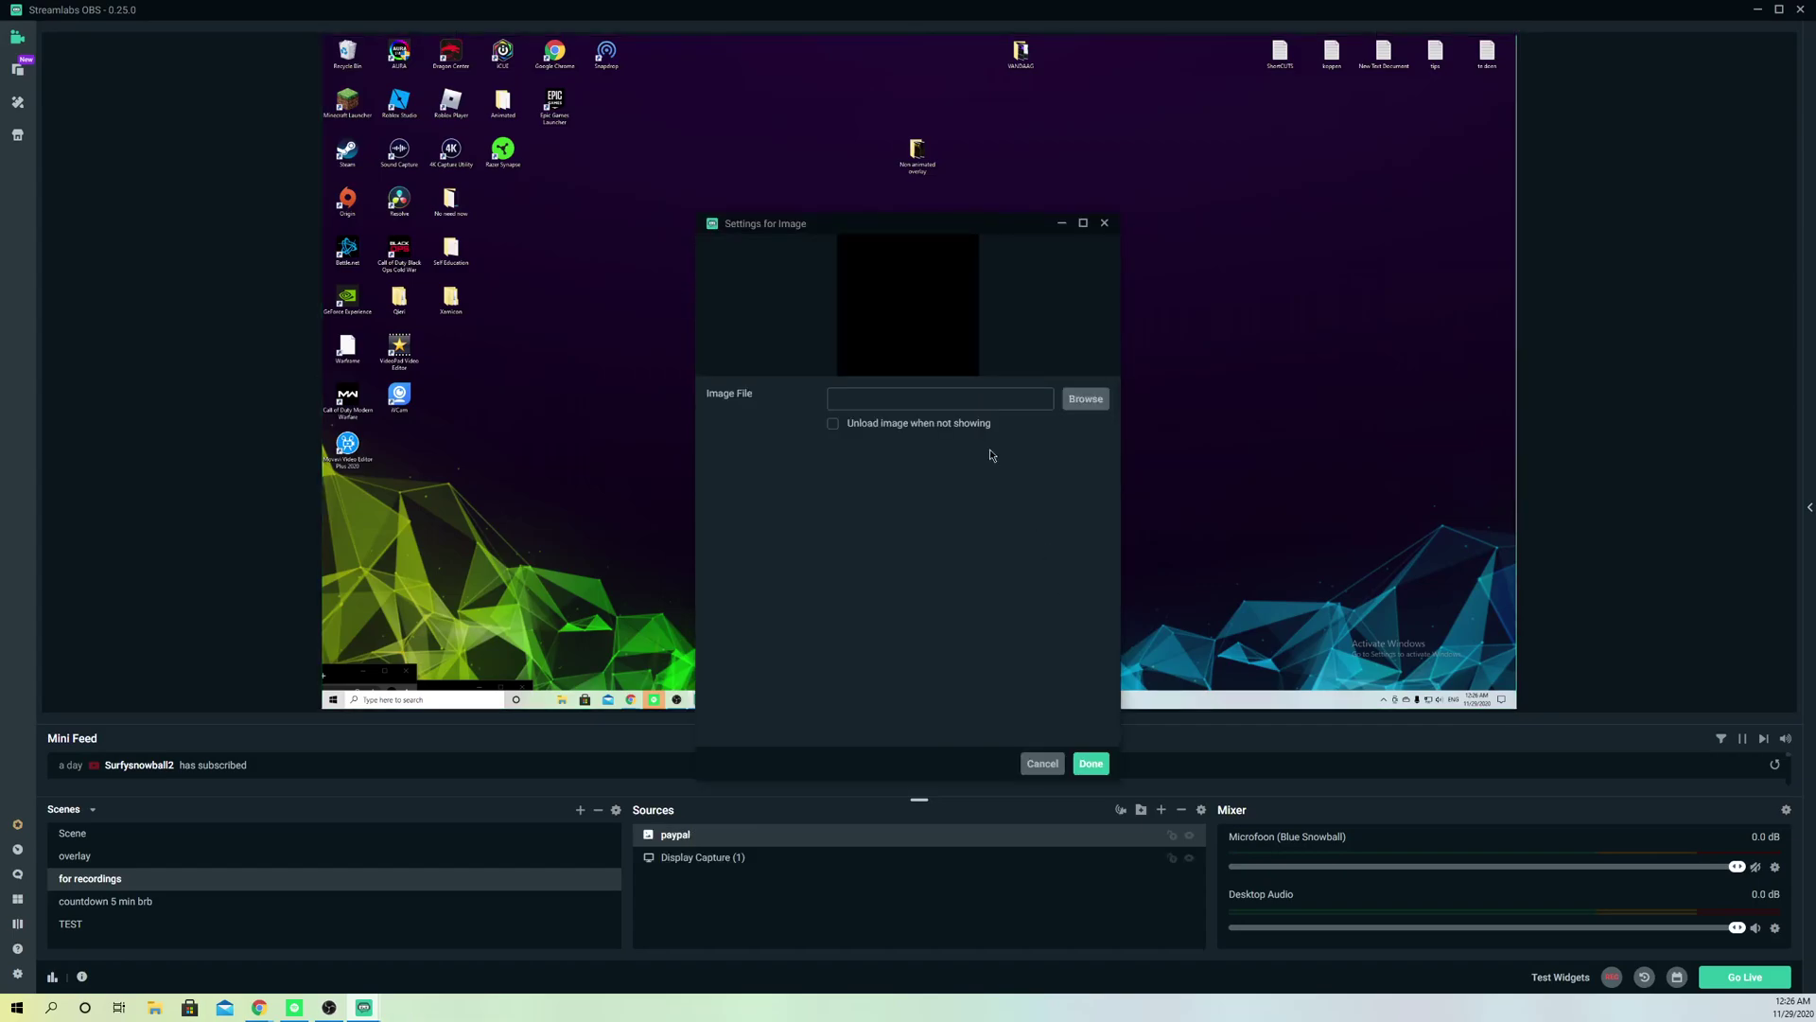
Step: Load paypal logo.png into the source, then shrink it and place it top right
left_click(1081, 399)
left_click(628, 342)
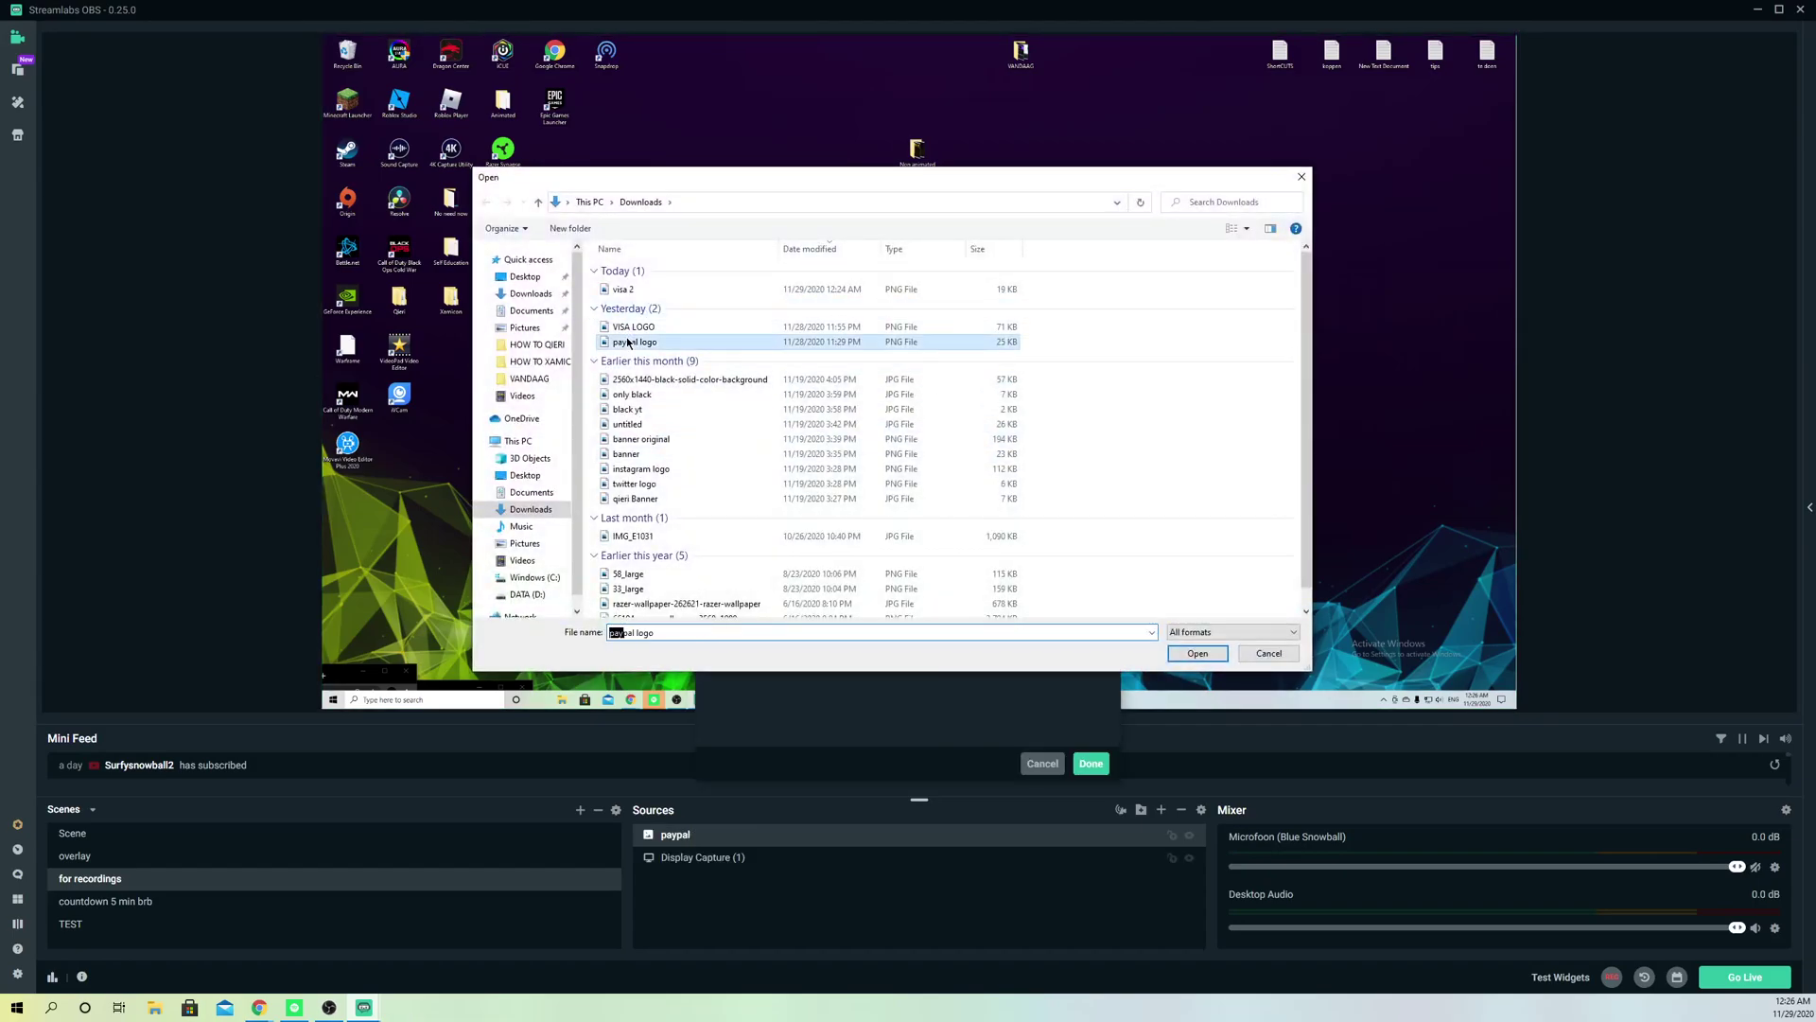
left_click(1197, 653)
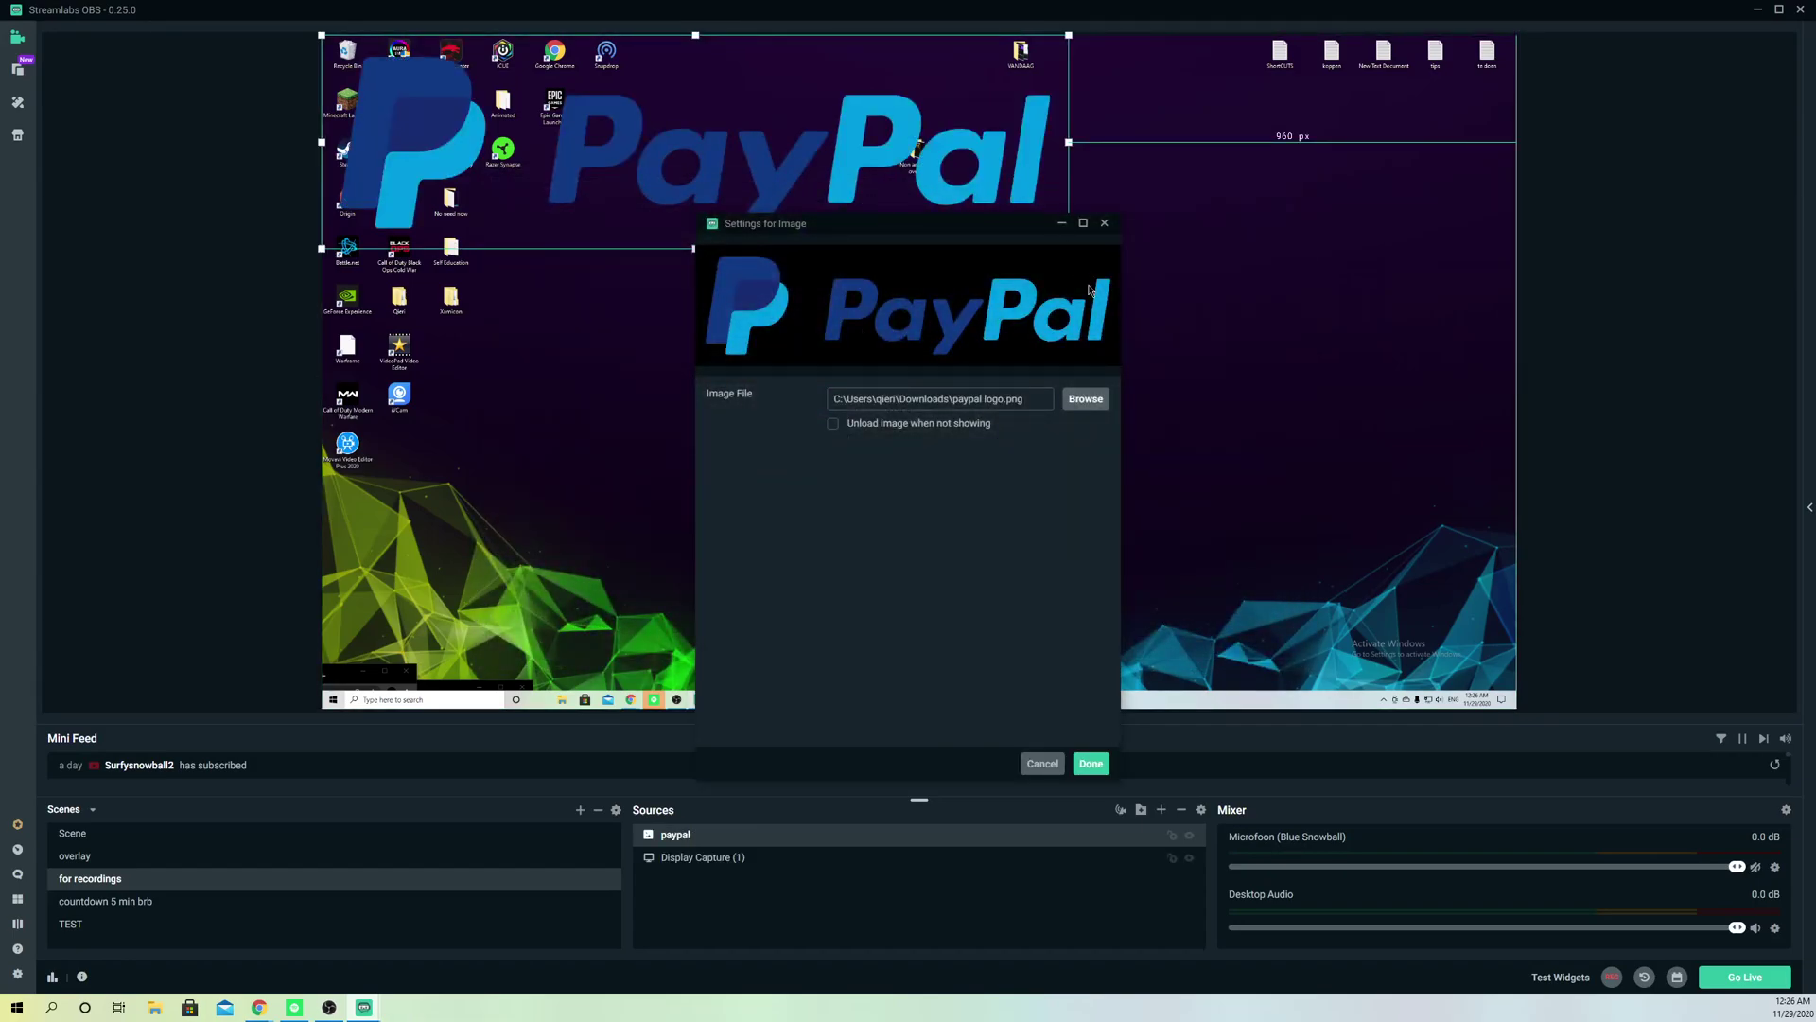
left_click(1091, 763)
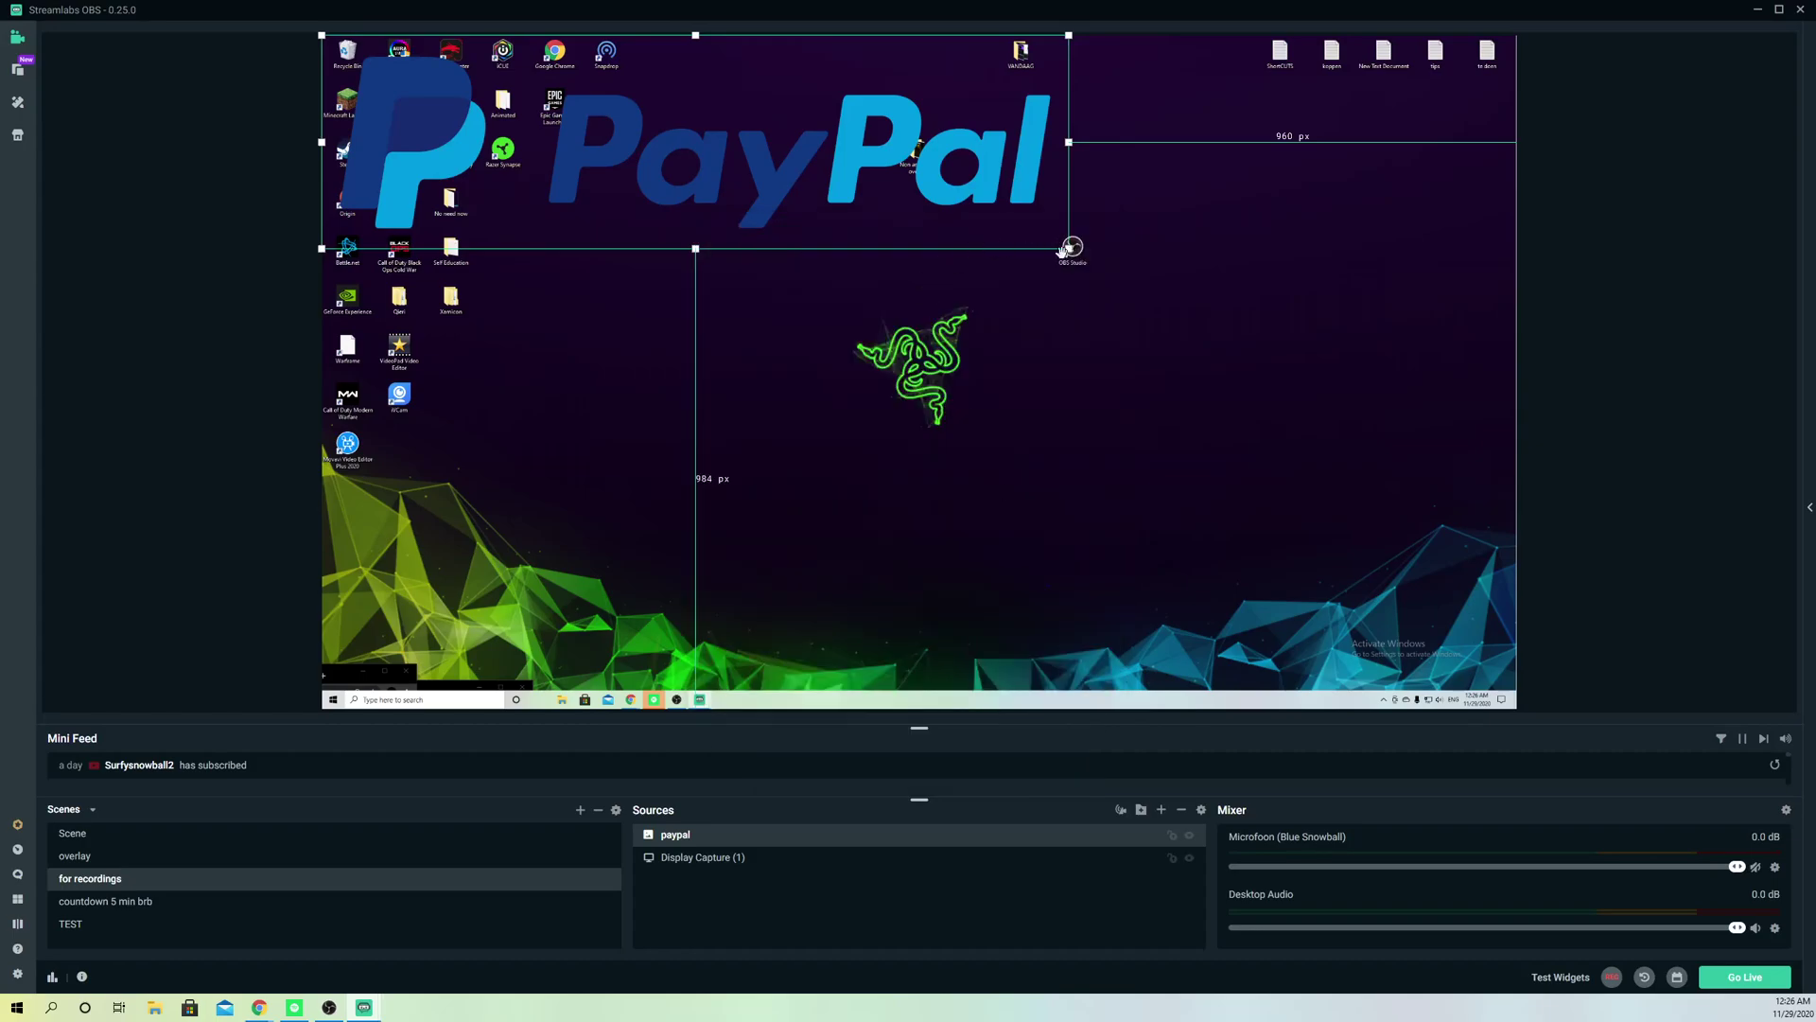
left_click_drag(1070, 247, 1162, 68)
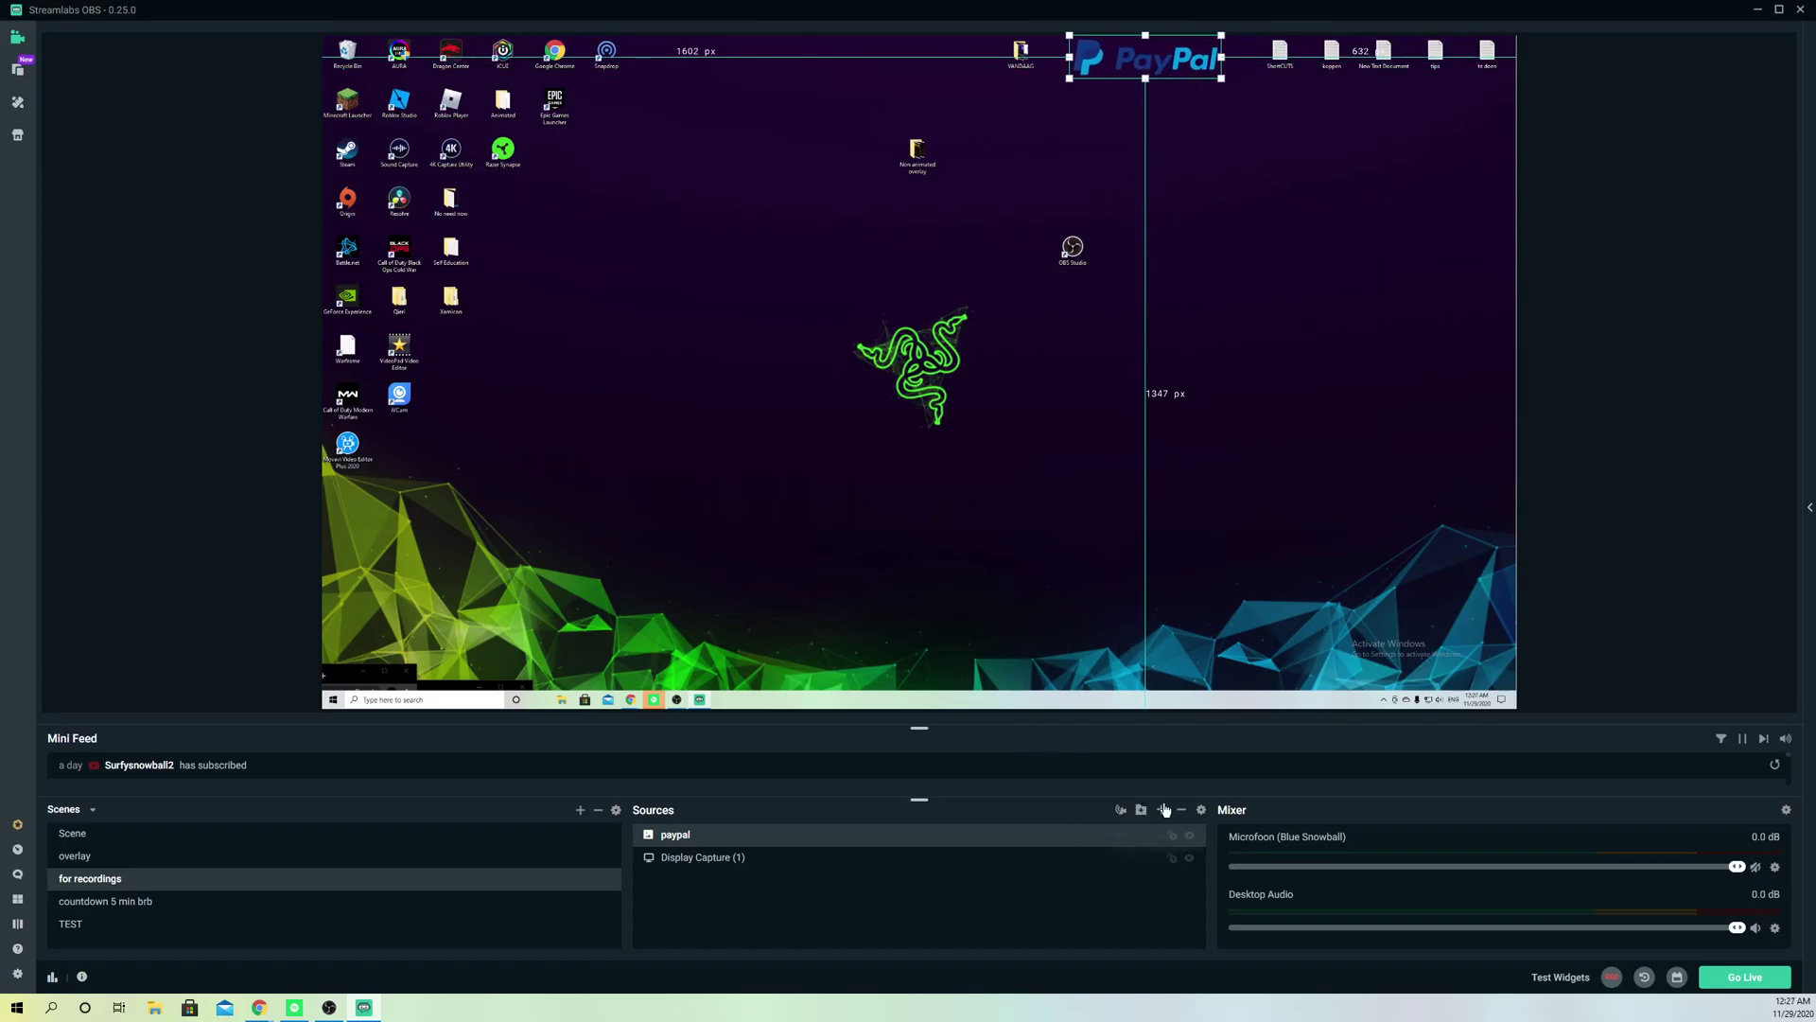
Step: Add a new Text (GDI+) source containing the PayPal e-mail address
left_click(1161, 808)
left_click(756, 550)
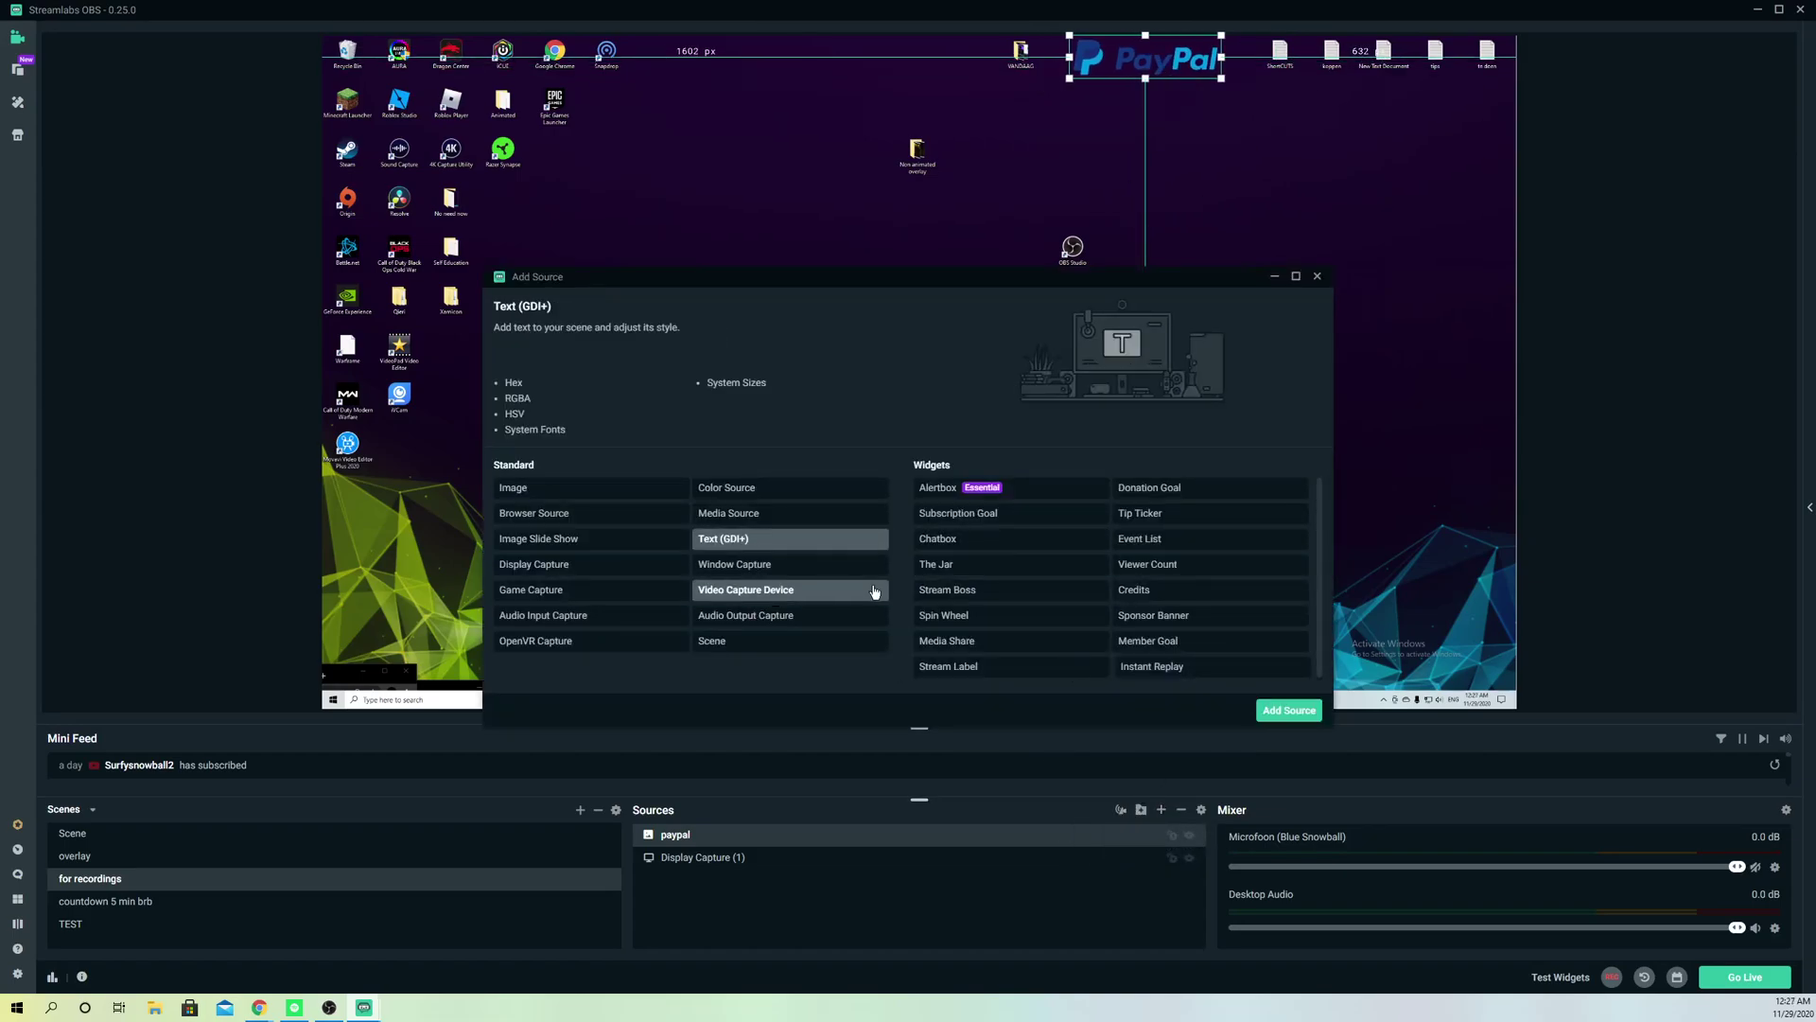
left_click(1274, 712)
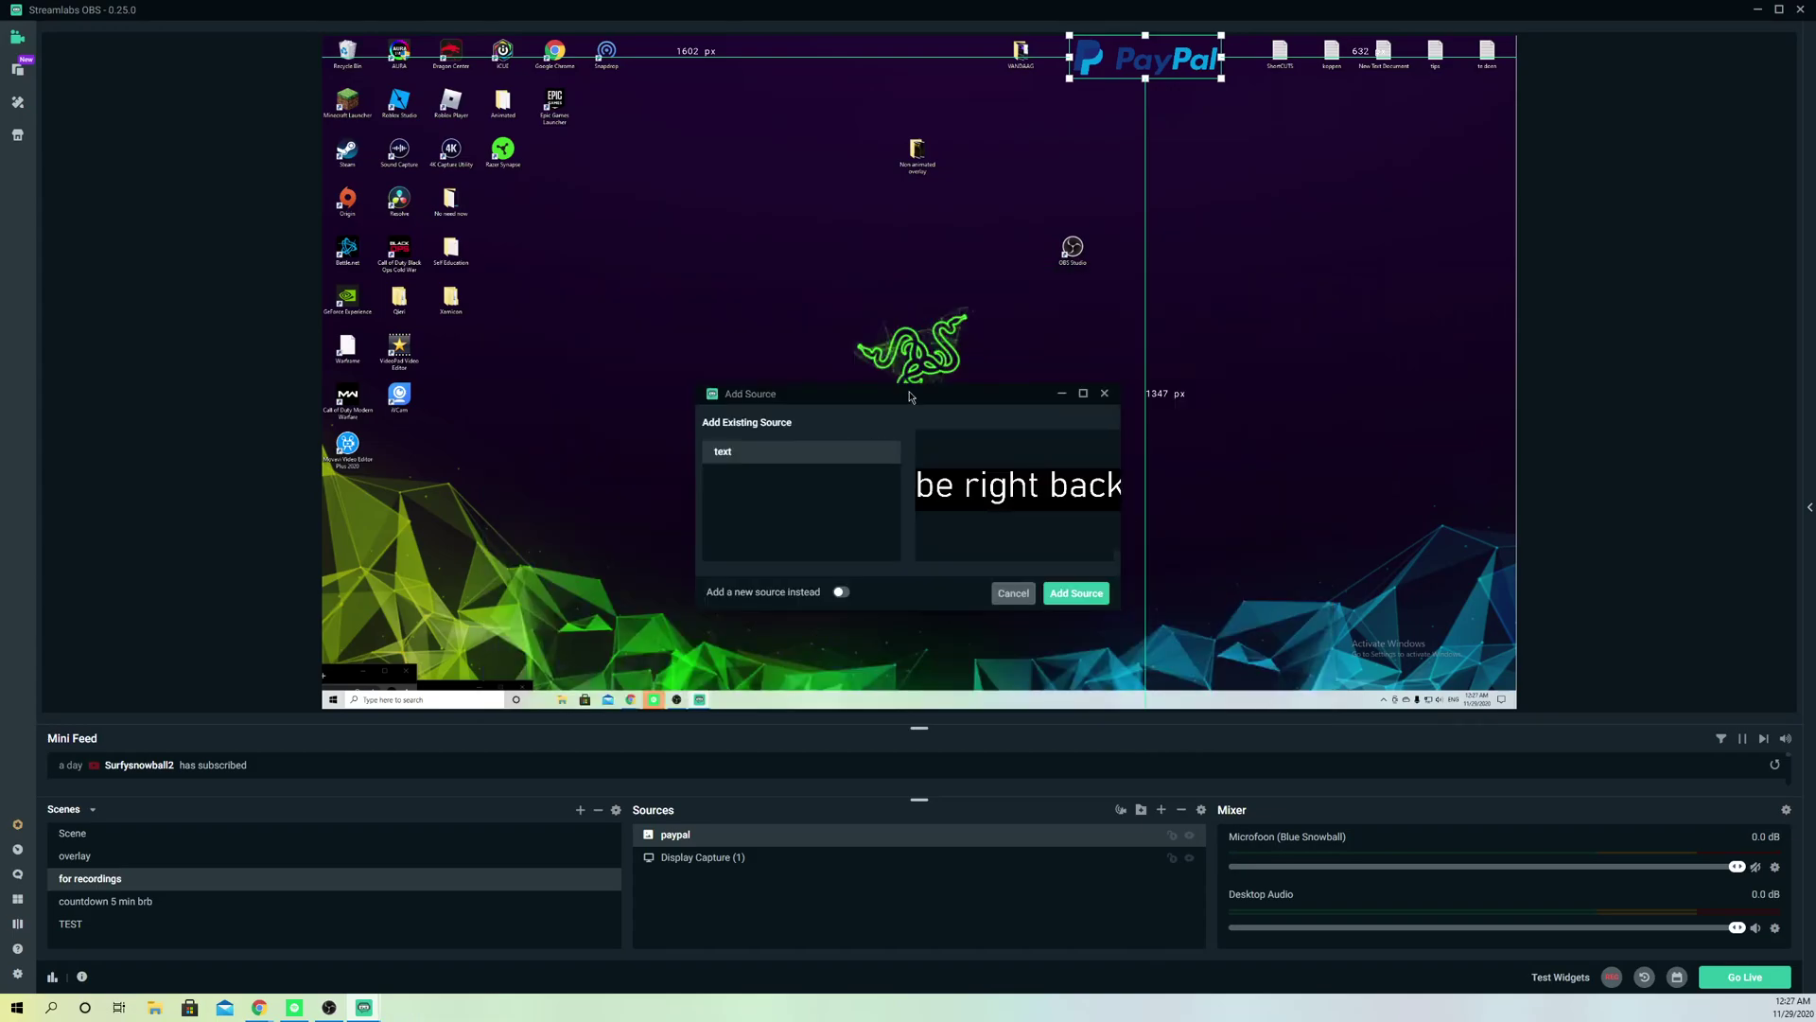
left_click(838, 591)
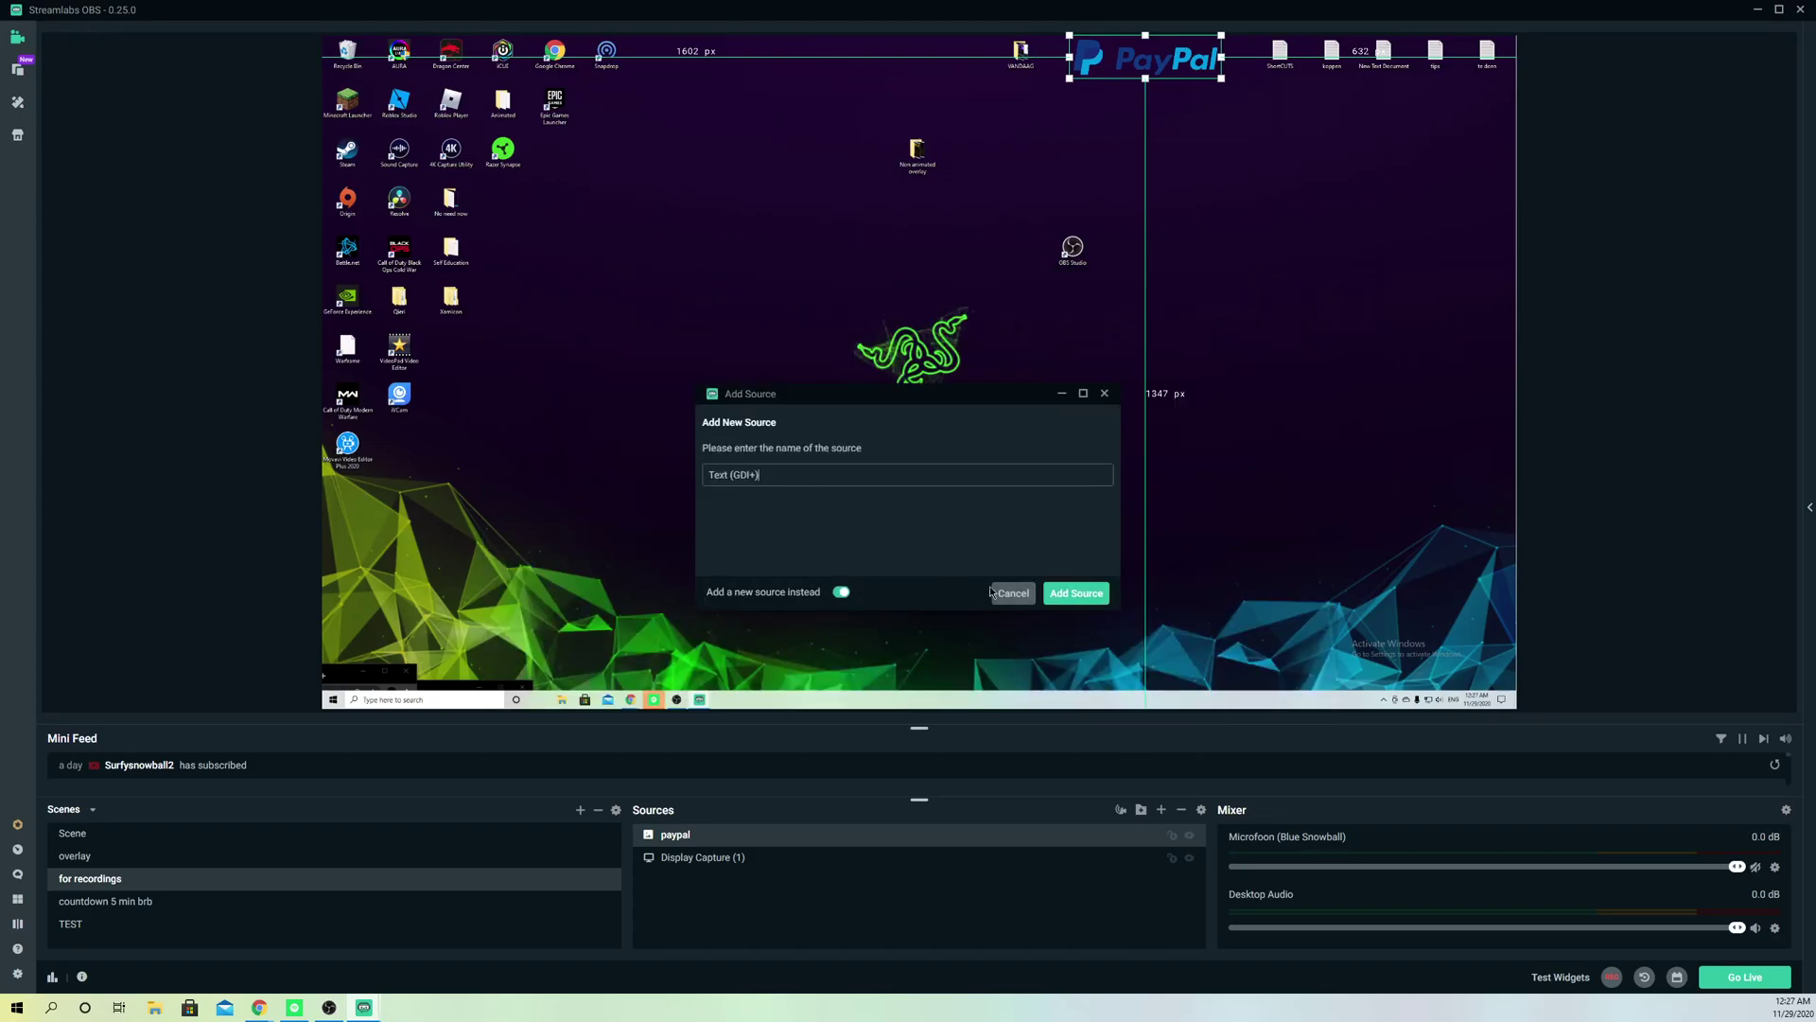
left_click(1083, 596)
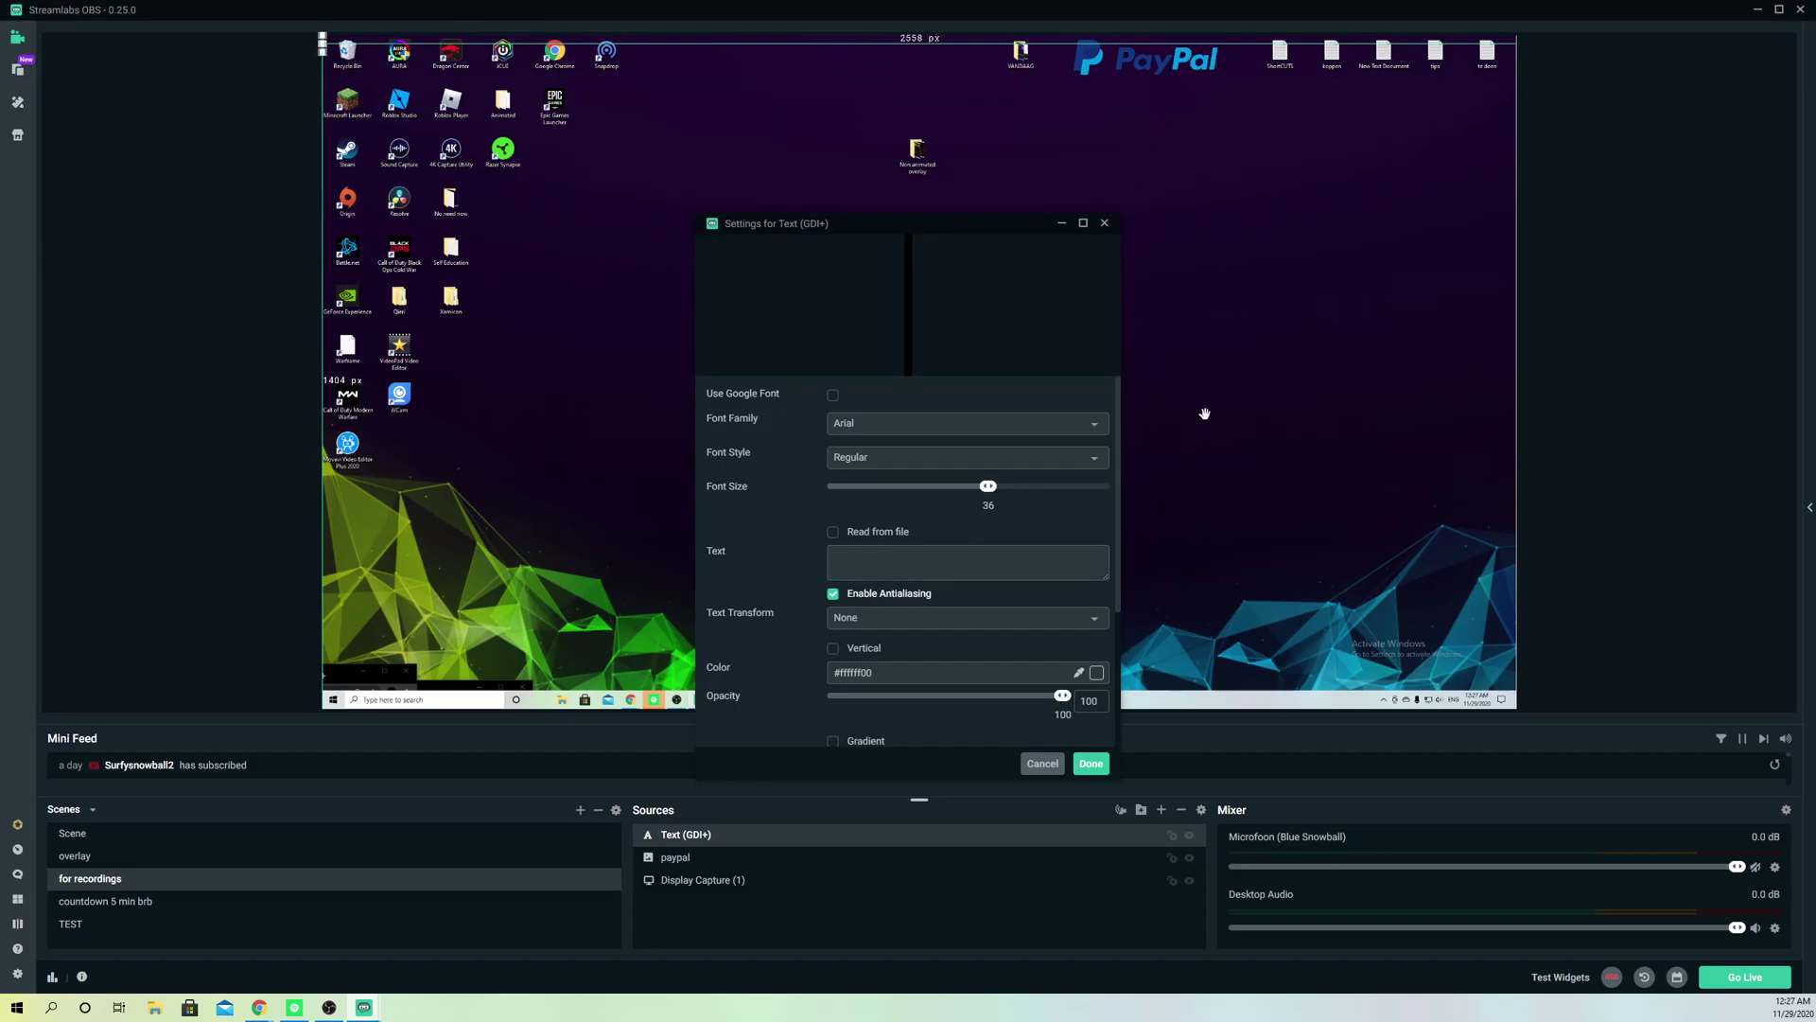
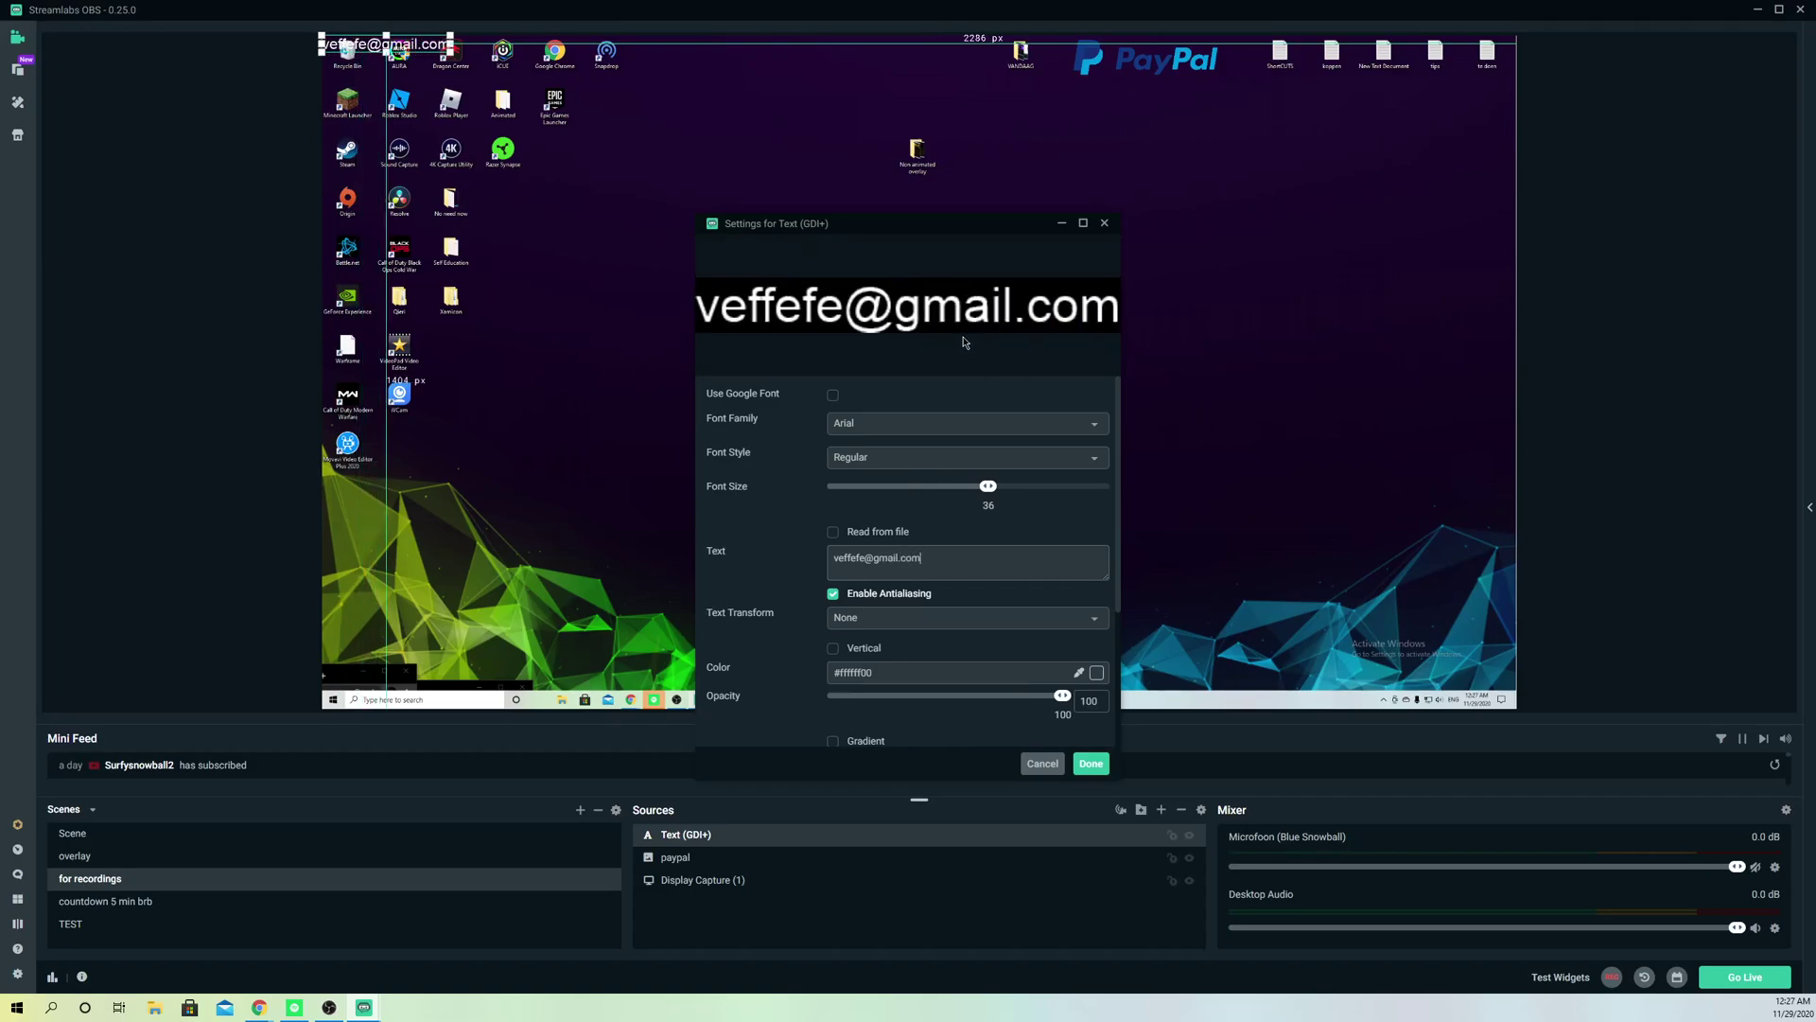
Step: Set the text's font size to 144, then resize it to fit beneath the PayPal logo
left_click_drag(987, 485, 885, 485)
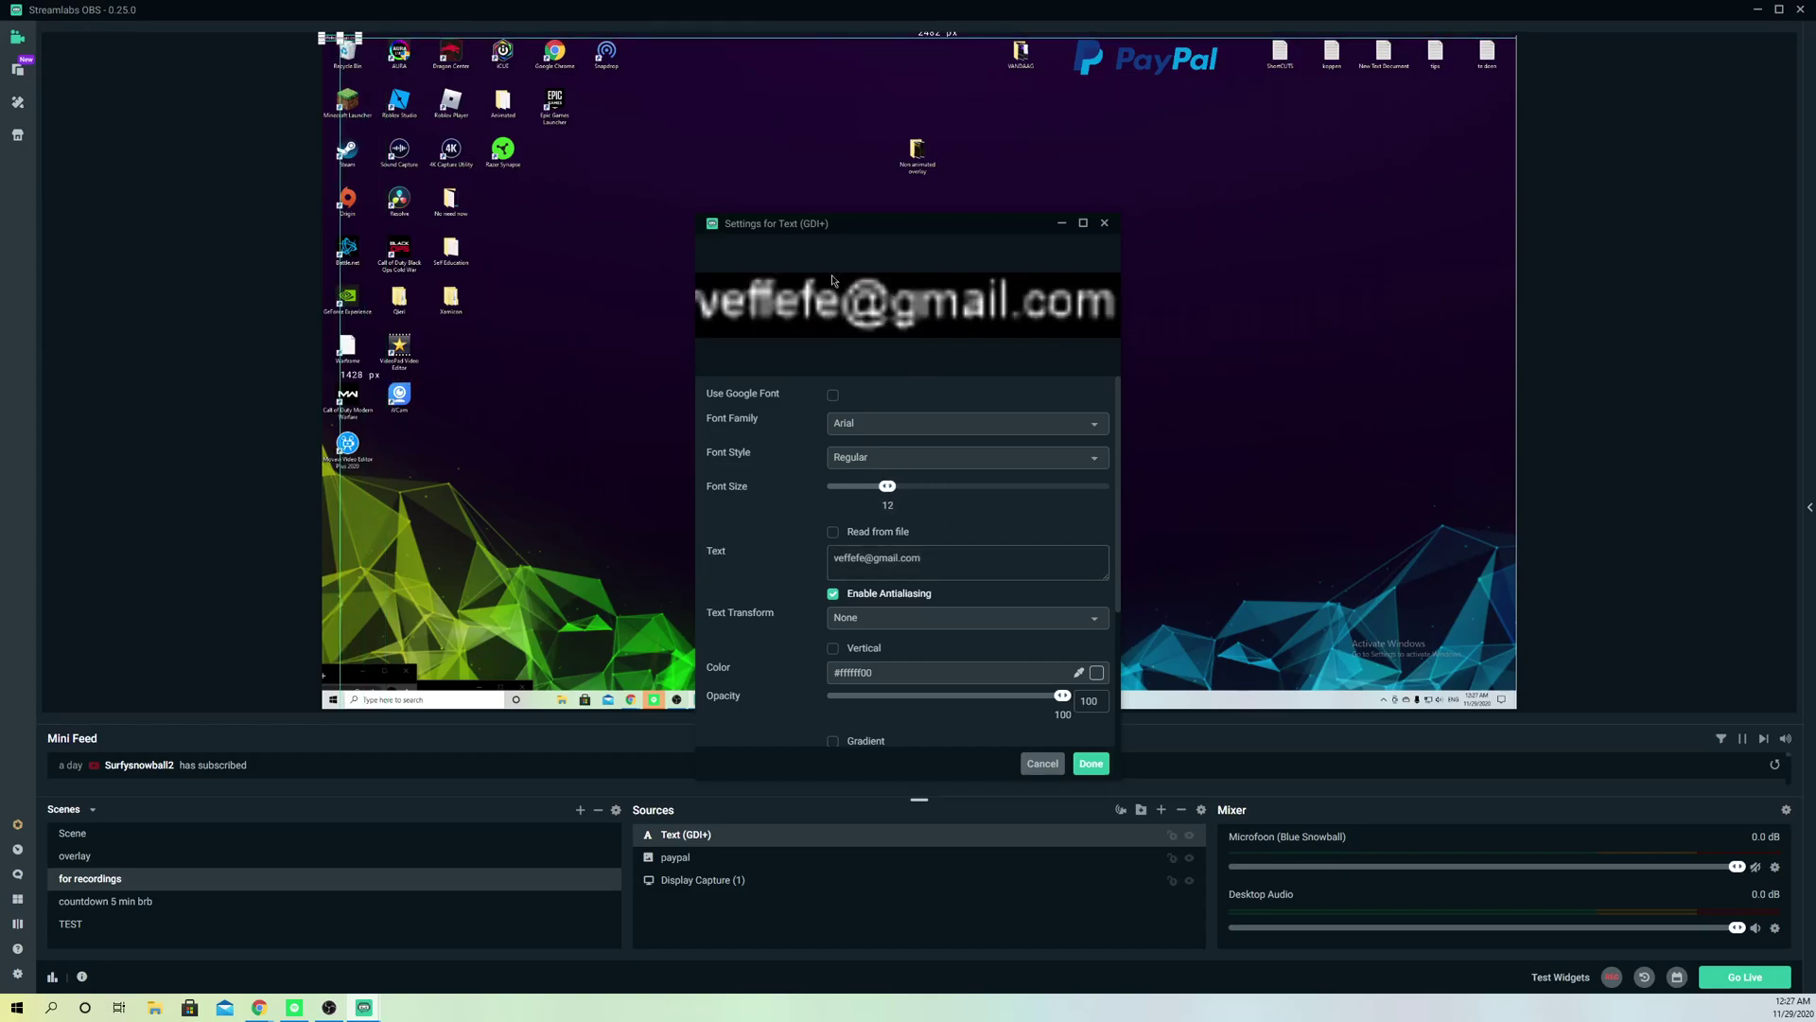
left_click_drag(887, 485, 1080, 487)
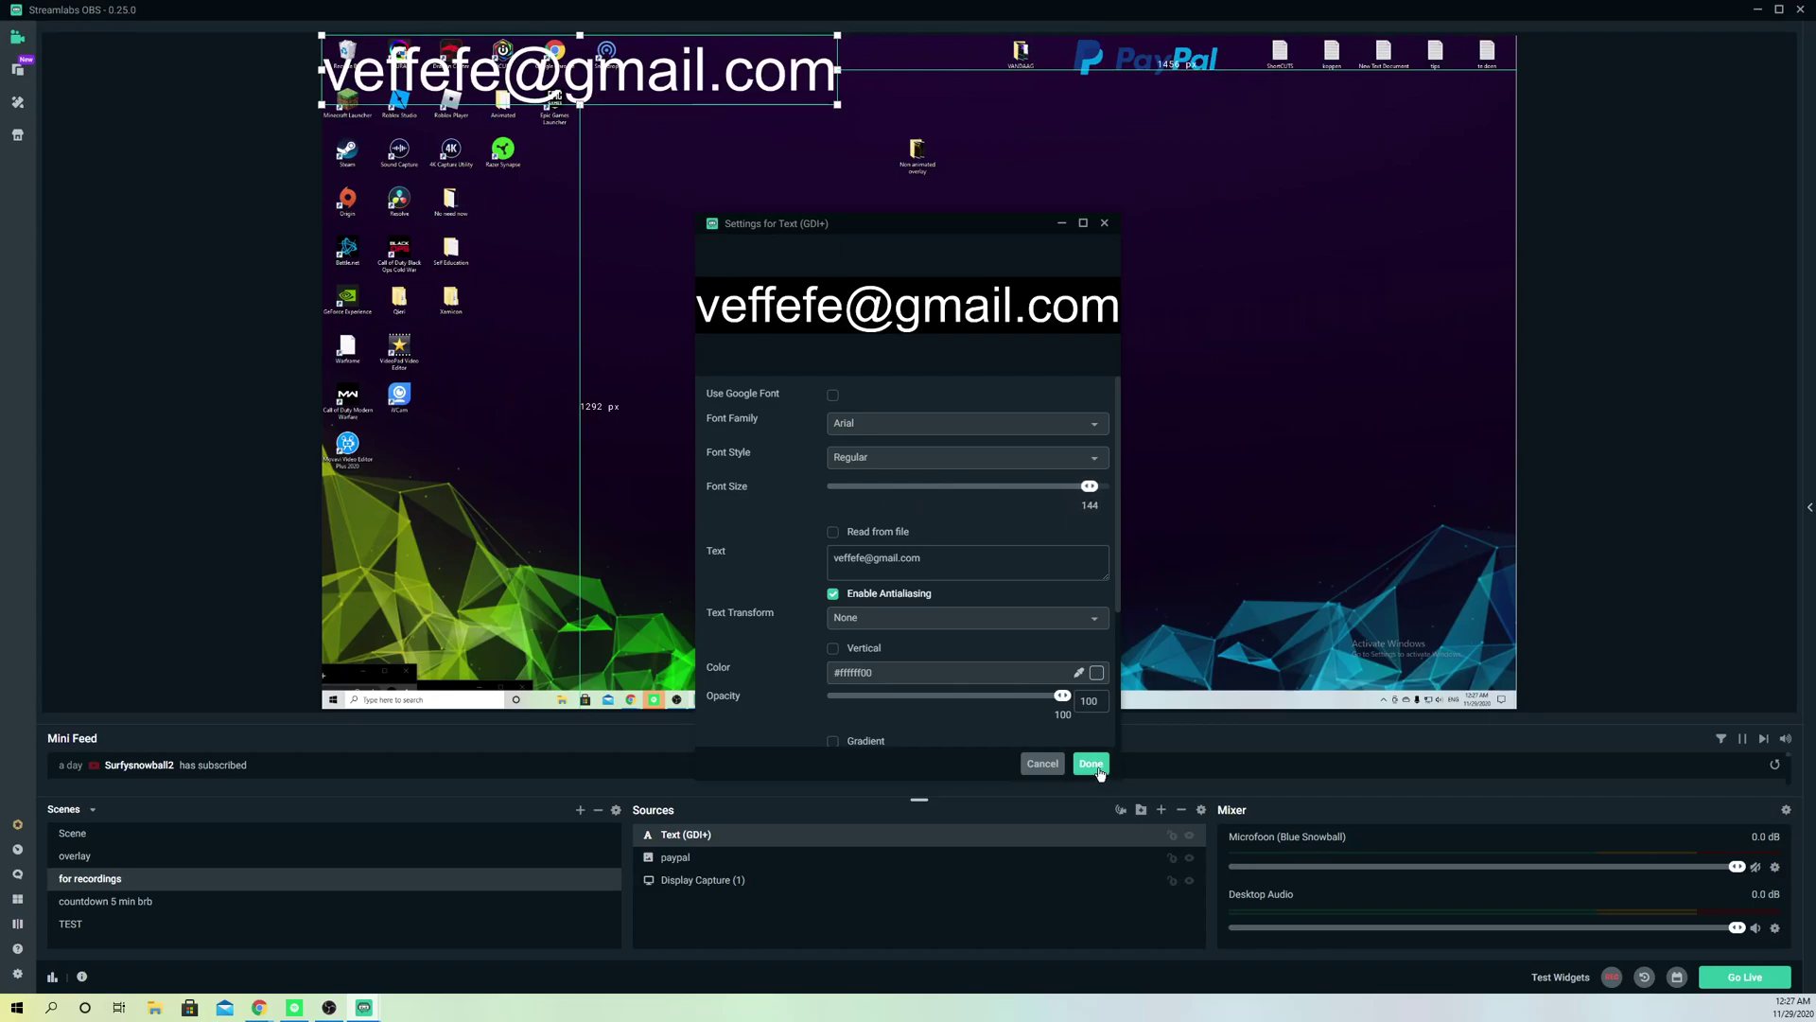
left_click(1093, 764)
left_click_drag(837, 104, 1226, 99)
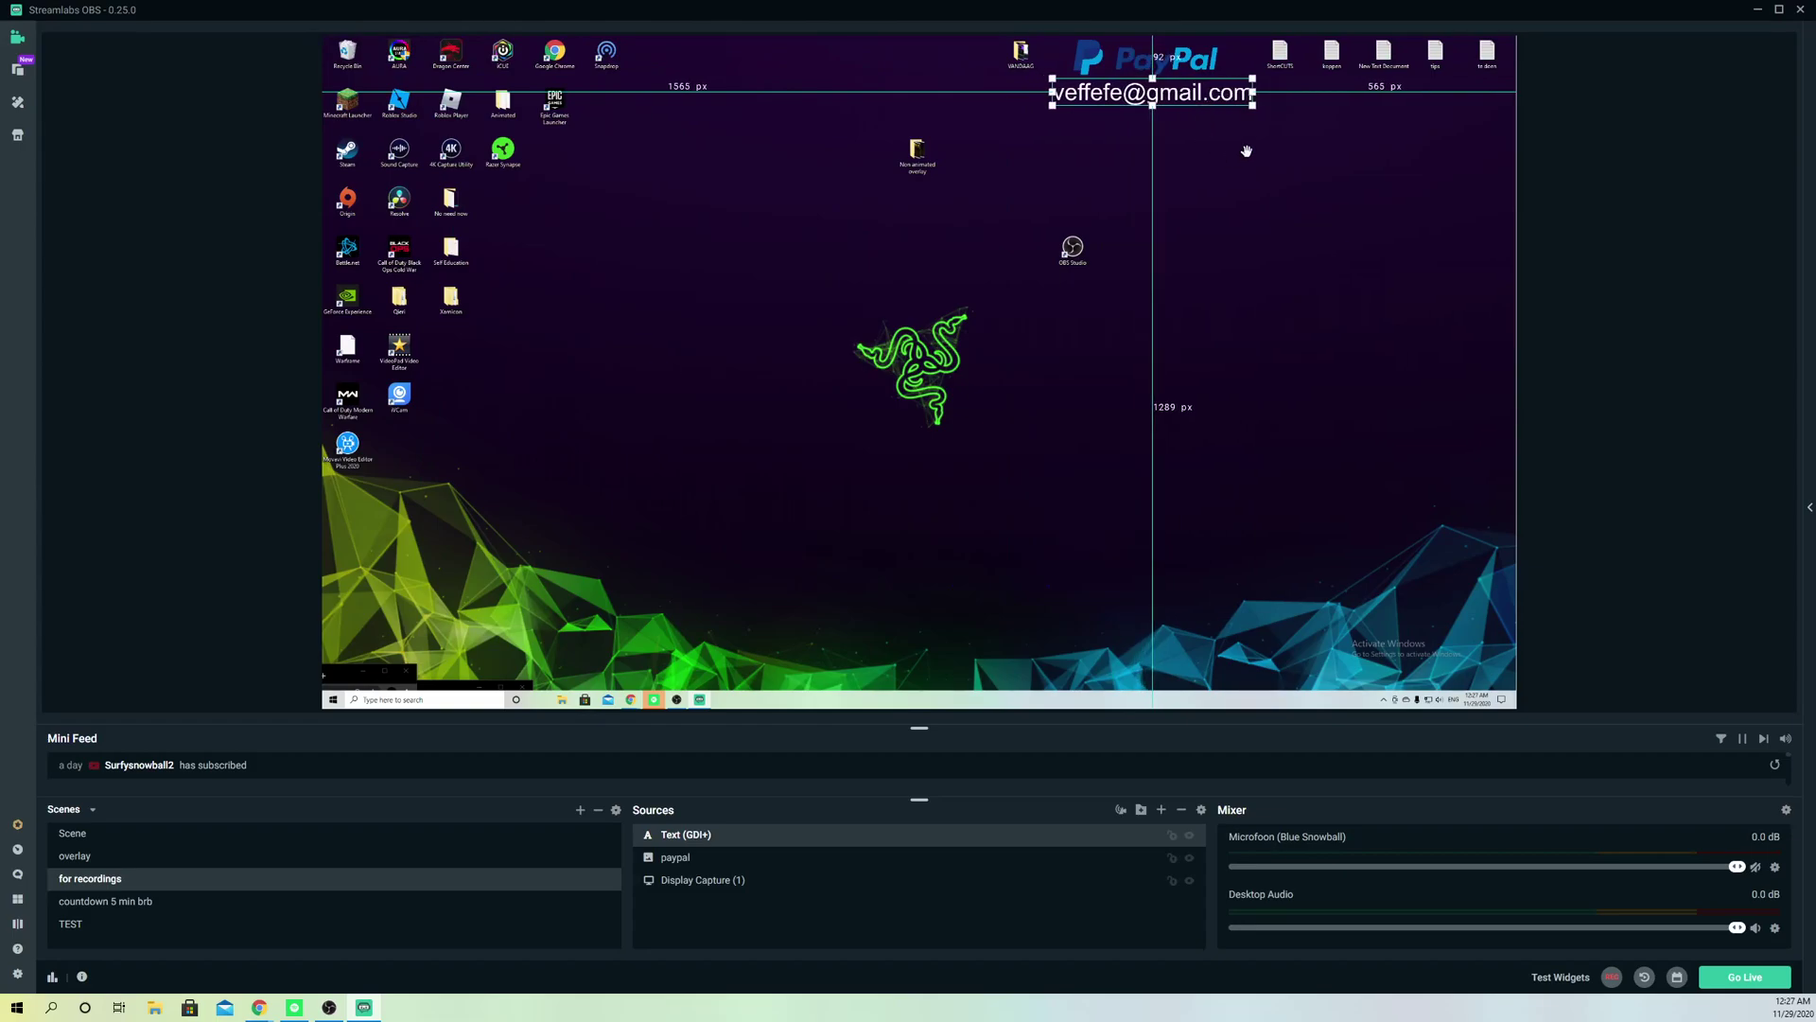